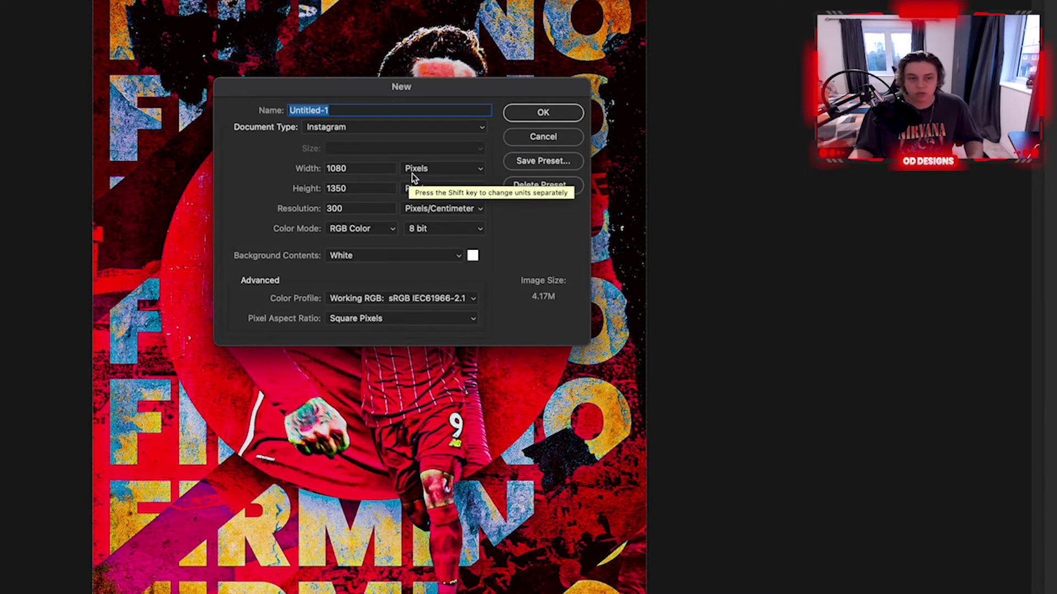
Step: Create the blank 1080 × 1350 document with the width units left in Pixels
{"action": "left_click", "coordinate": [455, 172]}
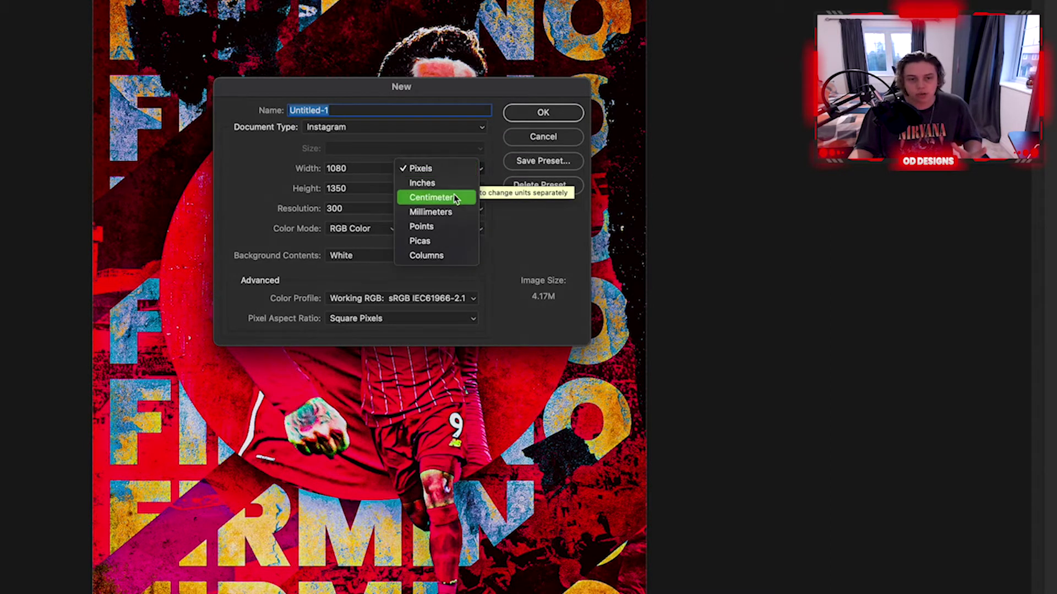
{"action": "left_click", "coordinate": [356, 179]}
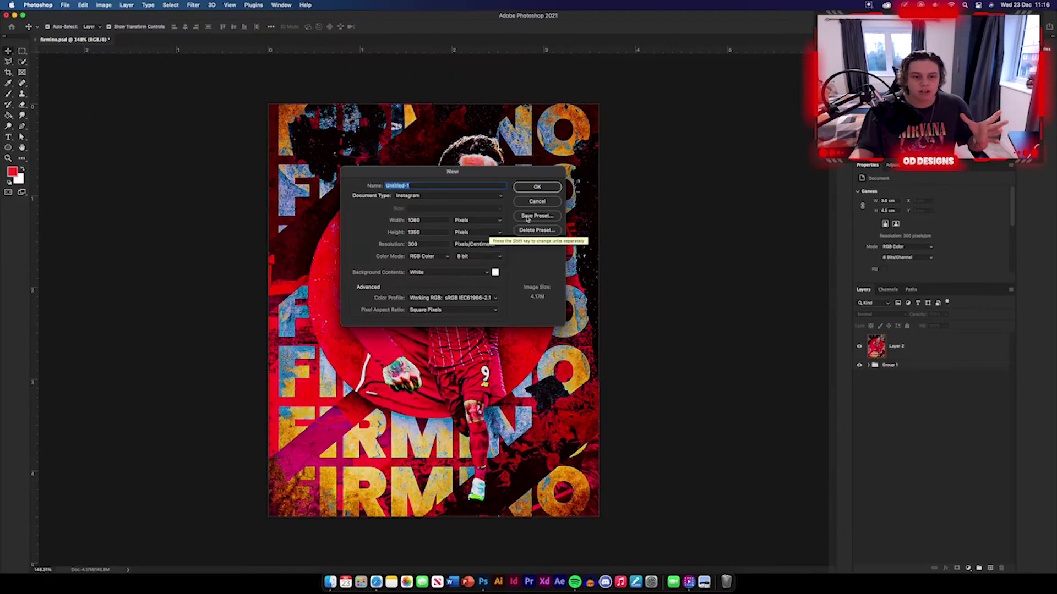
{"action": "left_click", "coordinate": [538, 188]}
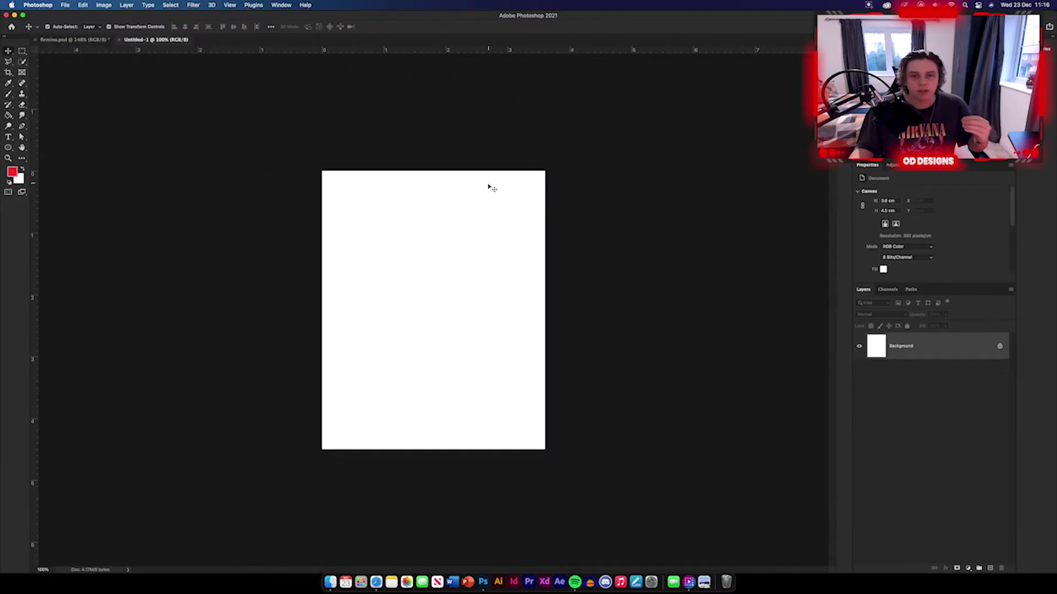
Step: Zoom in on the blank canvas, then switch to the Move tool and the shape tools
{"action": "key", "text": "super+equal"}
{"action": "key", "text": "z"}
{"action": "left_click_drag", "start_coordinate": [575, 148], "coordinate": [648, 249]}
{"action": "left_click", "coordinate": [9, 50]}
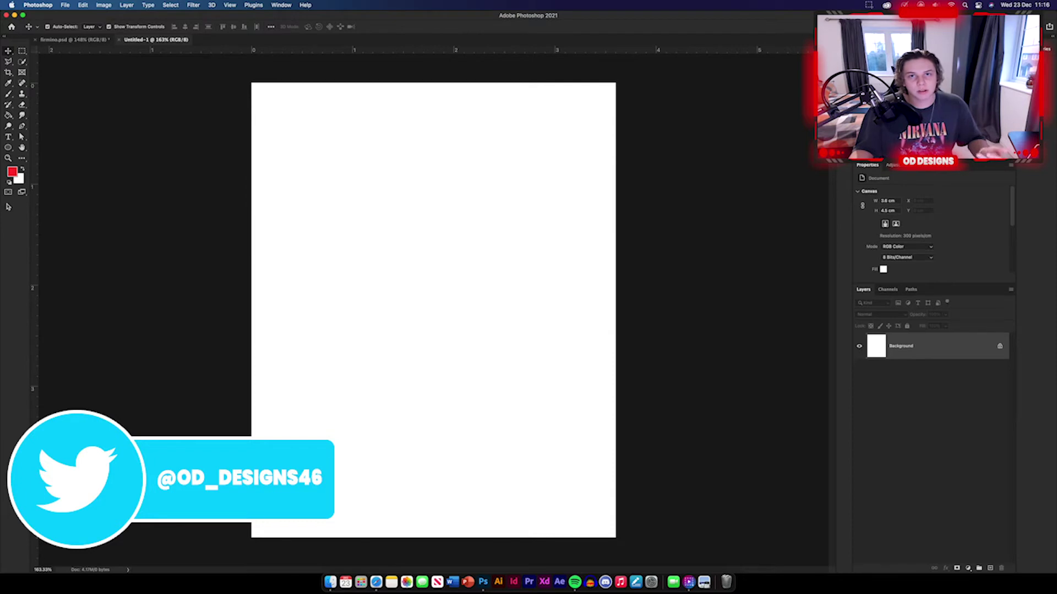
{"action": "left_click", "coordinate": [10, 148]}
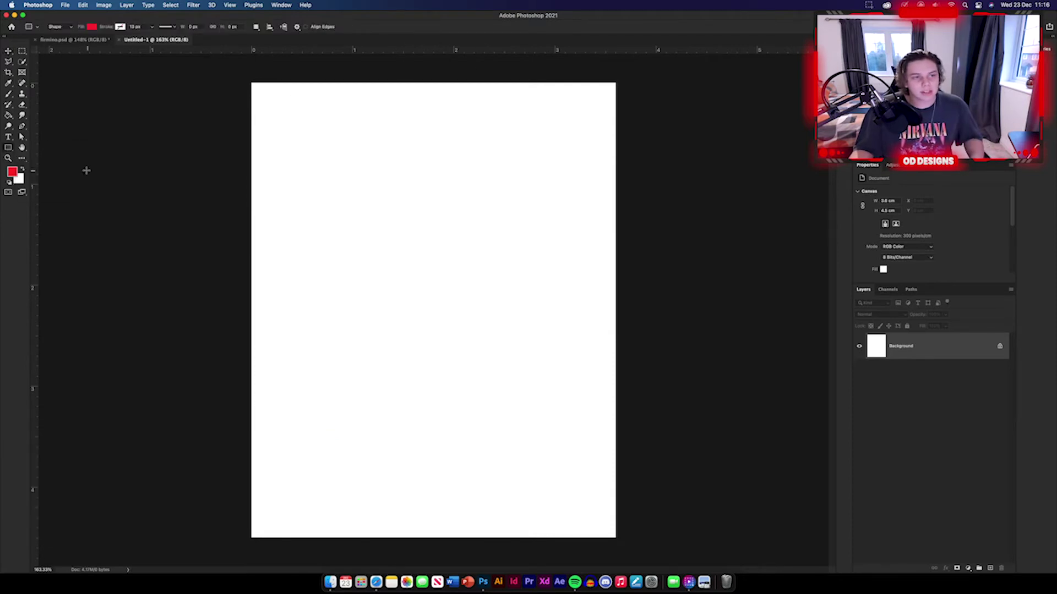
Step: Draw a red rectangle across the canvas with the Rectangle Tool and nudge it up
{"action": "right_click", "coordinate": [11, 151]}
{"action": "left_click", "coordinate": [36, 149]}
{"action": "left_click_drag", "start_coordinate": [251, 175], "coordinate": [635, 241]}
{"action": "key", "text": "v"}
{"action": "left_click_drag", "start_coordinate": [515, 203], "coordinate": [510, 170]}
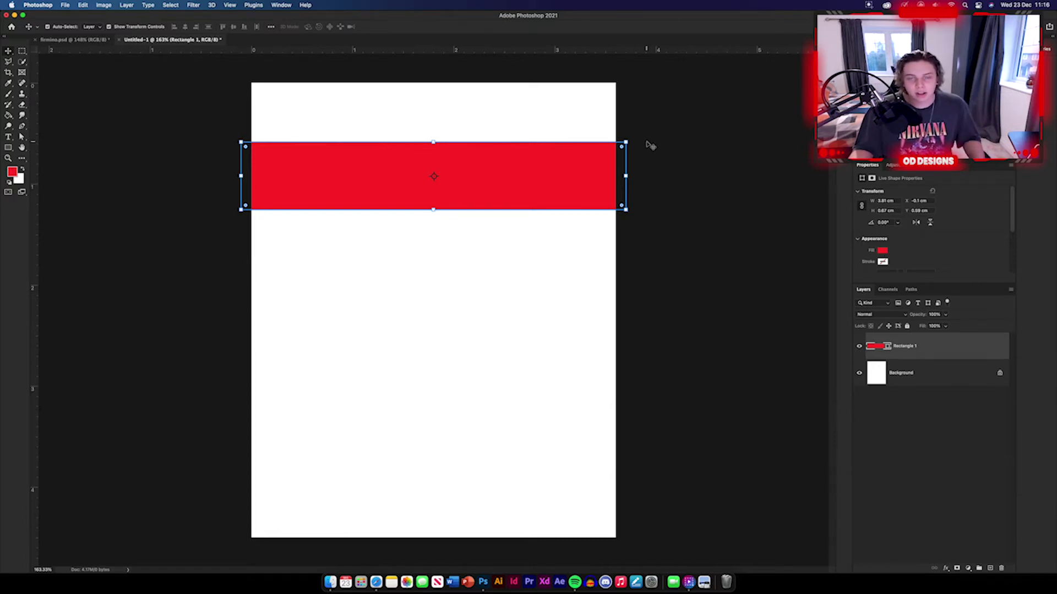
Step: Rotate the rectangle about 30°, stretch it past both edges, thicken it, and move it down-right
{"action": "left_click_drag", "start_coordinate": [633, 142], "coordinate": [593, 61]}
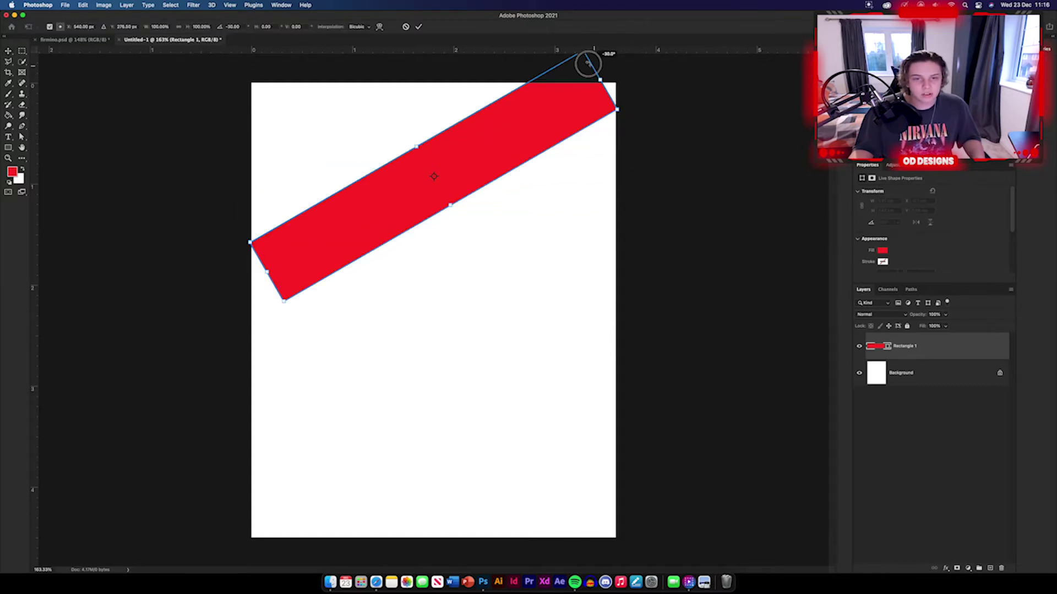
{"action": "left_click_drag", "start_coordinate": [567, 113], "coordinate": [579, 133]}
{"action": "left_click_drag", "start_coordinate": [270, 297], "coordinate": [201, 338]}
{"action": "left_click_drag", "start_coordinate": [613, 101], "coordinate": [640, 83]}
{"action": "left_click_drag", "start_coordinate": [439, 242], "coordinate": [454, 254]}
{"action": "key", "text": "Return"}
{"action": "left_click_drag", "start_coordinate": [424, 184], "coordinate": [462, 300]}
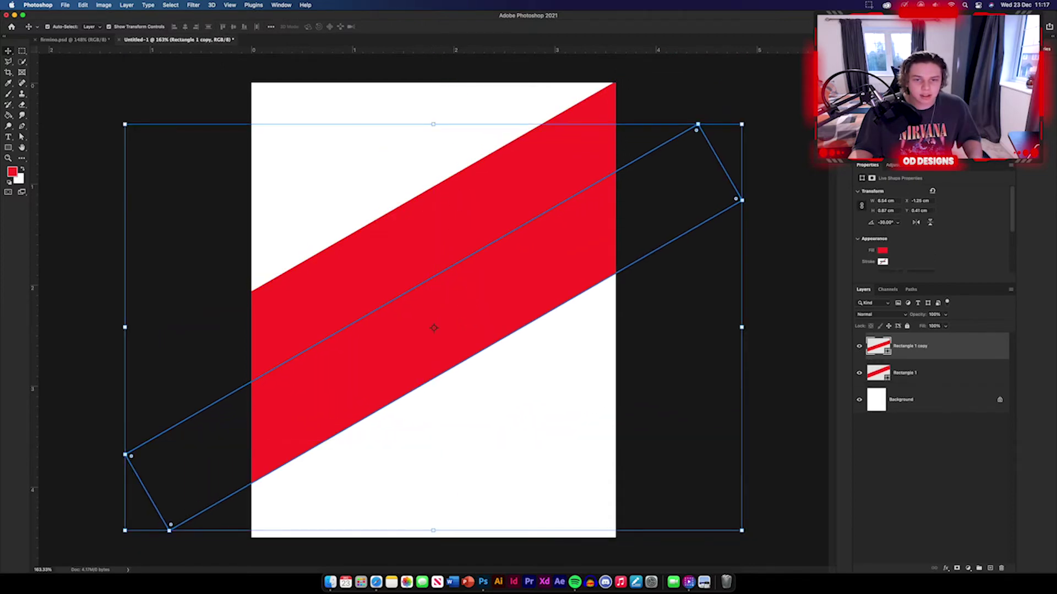
Step: Copy the band to the right in darker red, then add a smaller copy near the top
{"action": "left_click", "coordinate": [769, 321]}
{"action": "left_click_drag", "start_coordinate": [530, 286], "coordinate": [682, 271]}
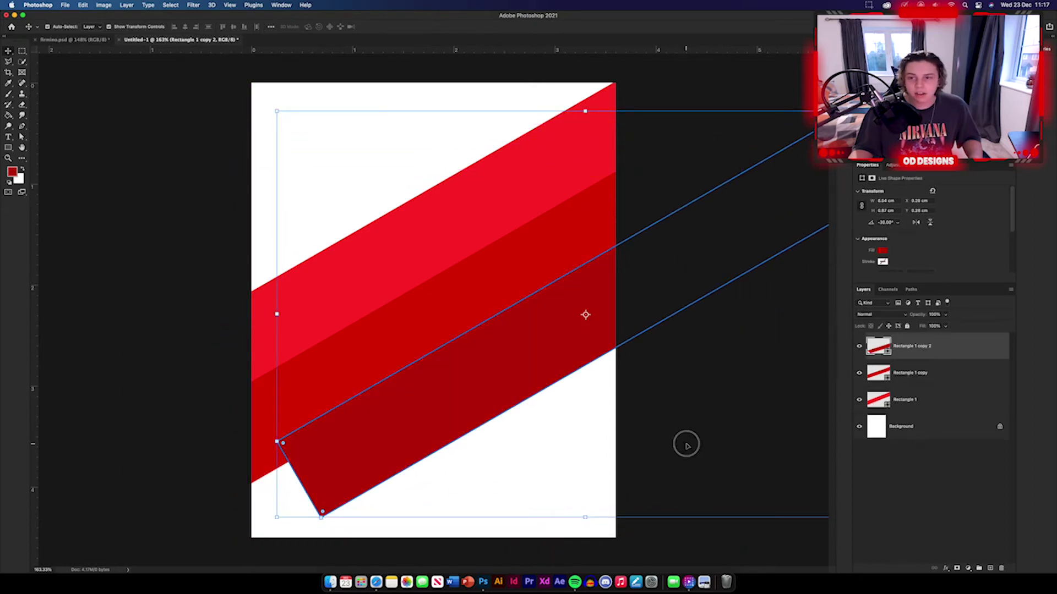
{"action": "left_click", "coordinate": [684, 441]}
{"action": "left_click_drag", "start_coordinate": [527, 343], "coordinate": [282, 244]}
{"action": "left_click_drag", "start_coordinate": [59, 414], "coordinate": [165, 336]}
{"action": "left_click_drag", "start_coordinate": [237, 223], "coordinate": [342, 213]}
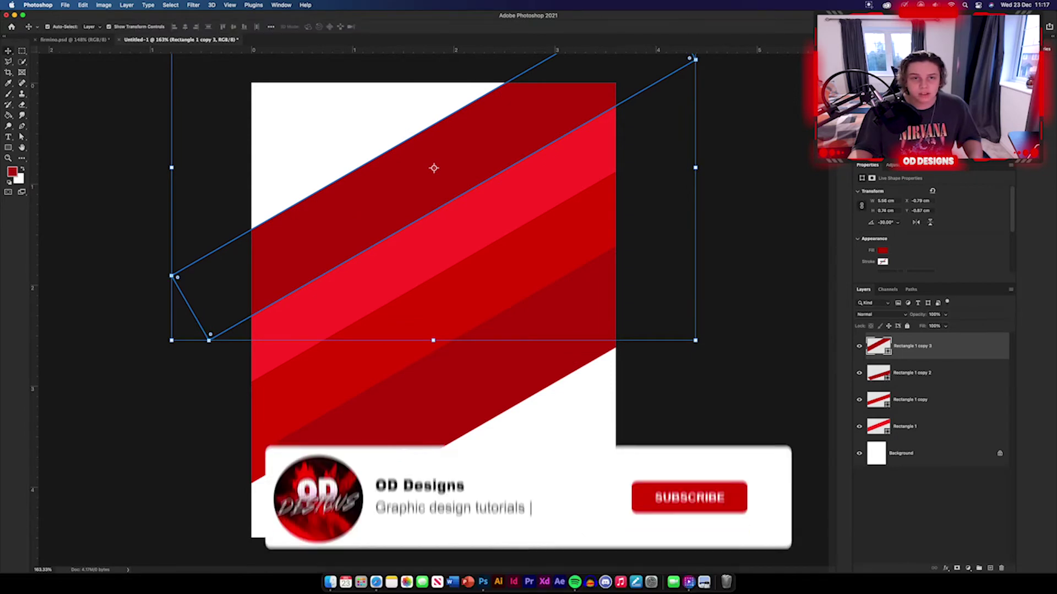
{"action": "key", "text": "Return"}
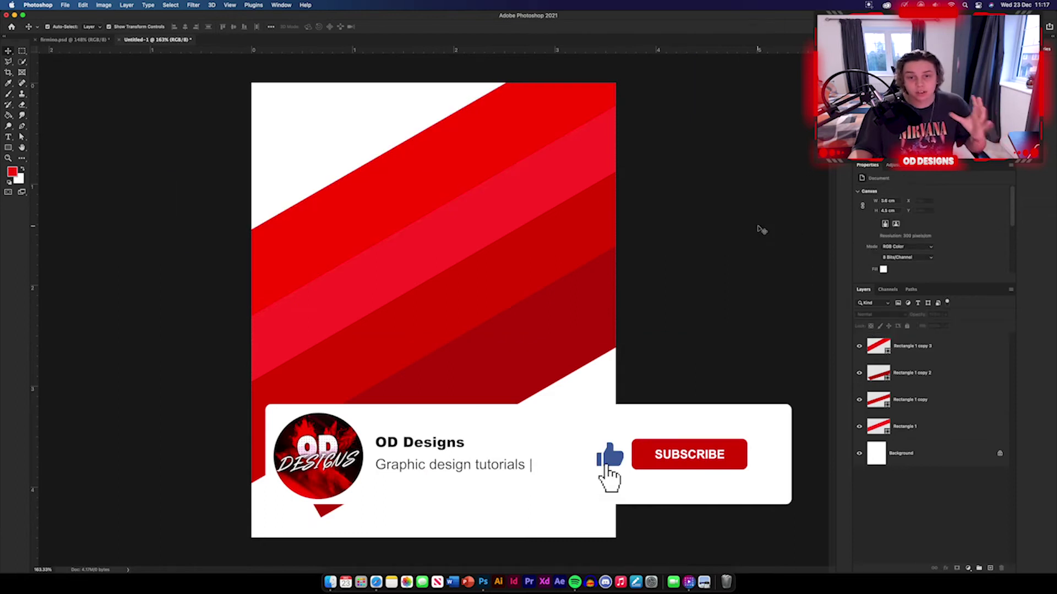
Step: Duplicate the dark-red stripe toward the lower left and fill it bright red
{"action": "left_click", "coordinate": [471, 149]}
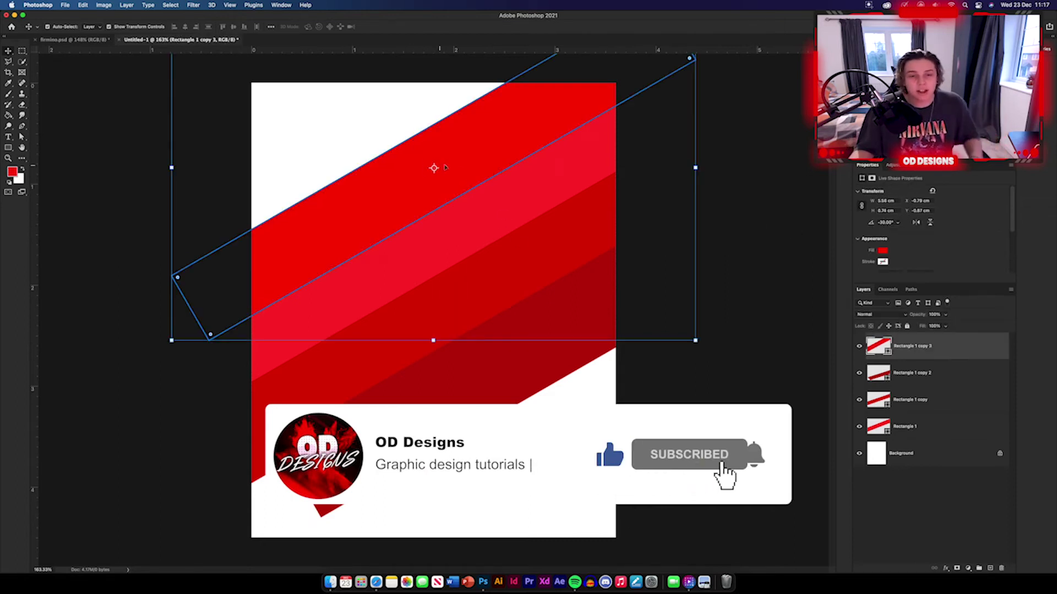
{"action": "left_click_drag", "start_coordinate": [498, 377], "coordinate": [418, 503]}
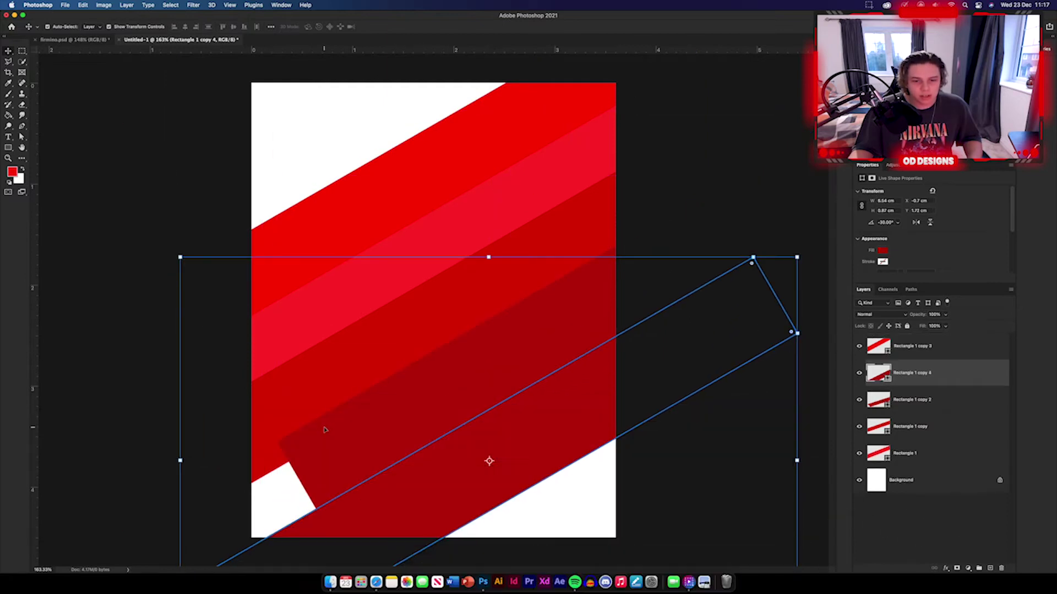
{"action": "key", "text": "alt+BackSpace"}
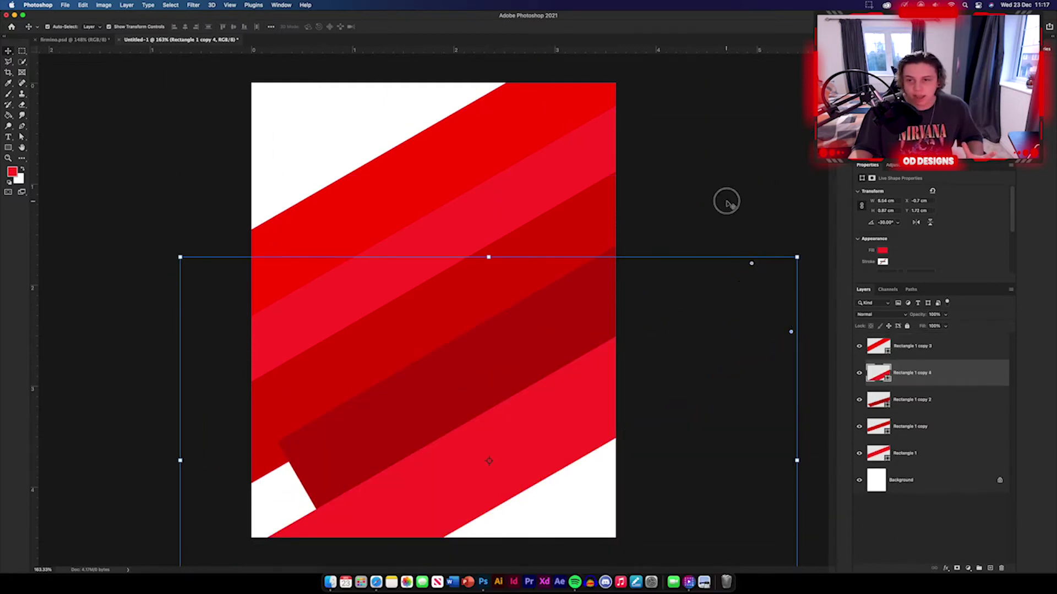
{"action": "left_click", "coordinate": [728, 204]}
Step: Move Rectangle 1 copy, then Rectangle 1, to the top of the layer stack
{"action": "left_click", "coordinate": [440, 284]}
{"action": "left_click_drag", "start_coordinate": [931, 420], "coordinate": [925, 346]}
{"action": "left_click", "coordinate": [782, 341]}
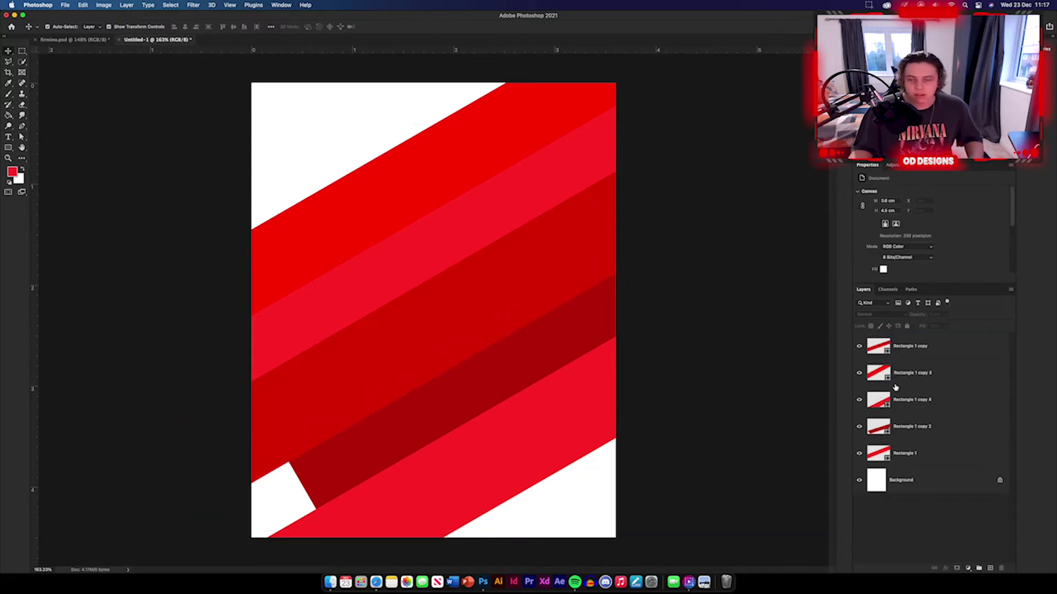
{"action": "left_click", "coordinate": [539, 204]}
{"action": "left_click_drag", "start_coordinate": [953, 435], "coordinate": [943, 344]}
{"action": "left_click", "coordinate": [778, 342]}
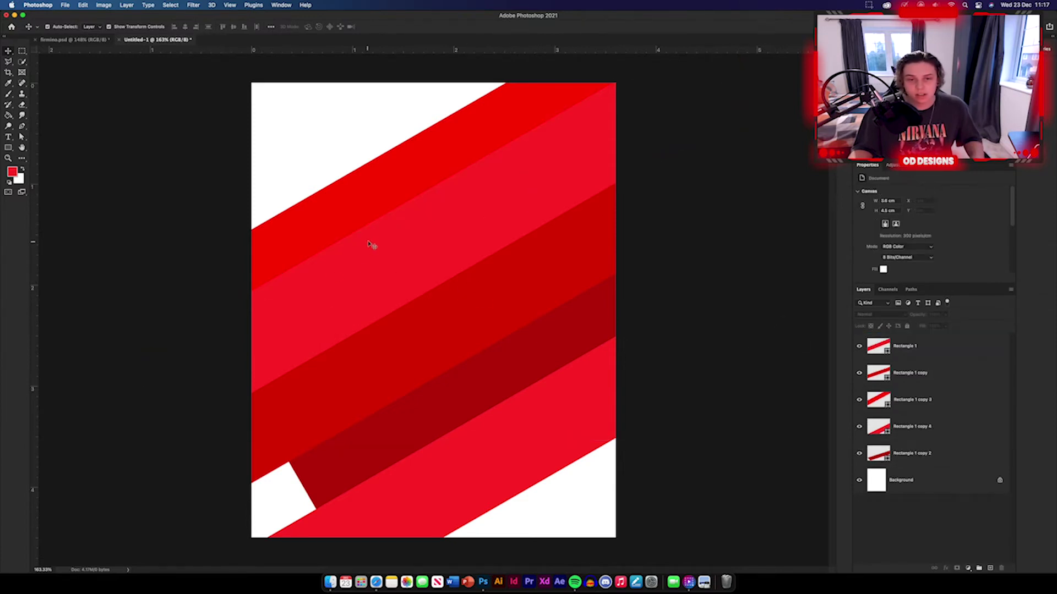
Step: Add a Drop Shadow layer effect to the Rectangle 1 stripe
{"action": "double_click", "coordinate": [938, 346]}
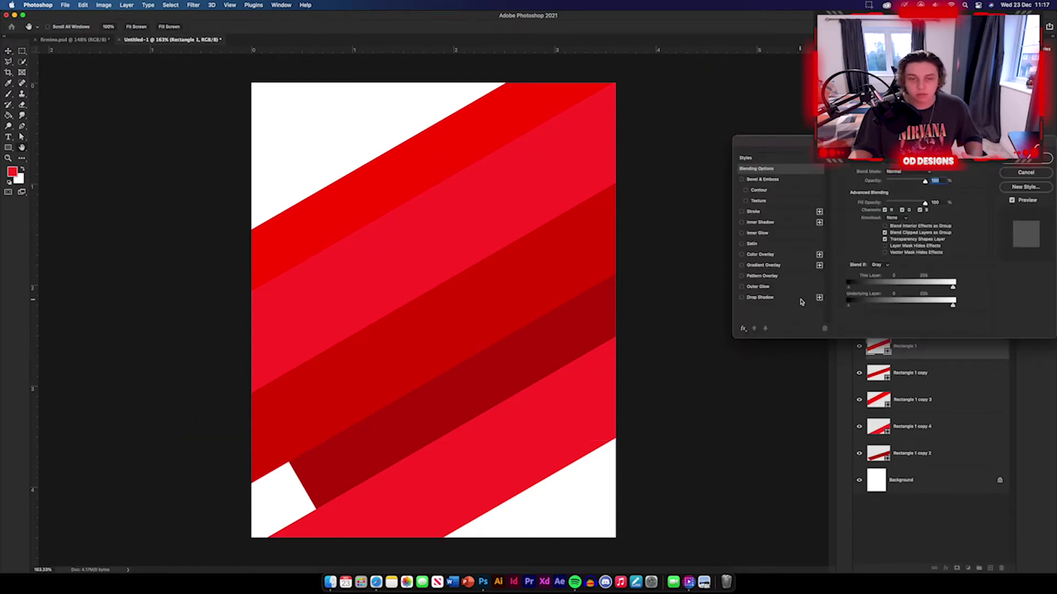
{"action": "left_click", "coordinate": [800, 299]}
{"action": "key", "text": "Return"}
{"action": "left_click", "coordinate": [776, 197]}
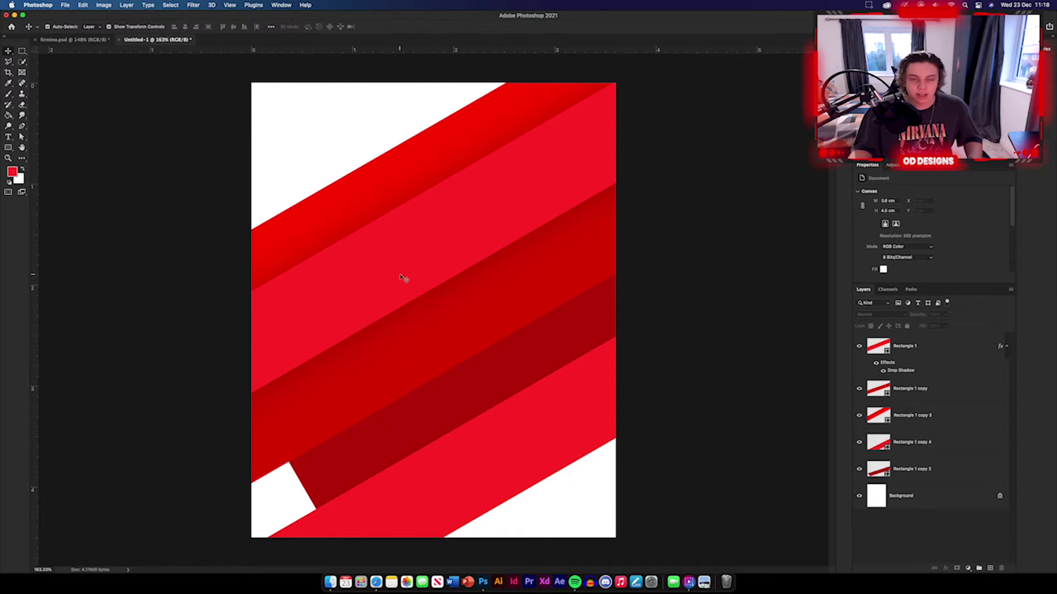
Step: Copy stripes toward the upper left and lower right, keeping Rectangle 1 on top
{"action": "left_click_drag", "start_coordinate": [456, 152], "coordinate": [277, 176]}
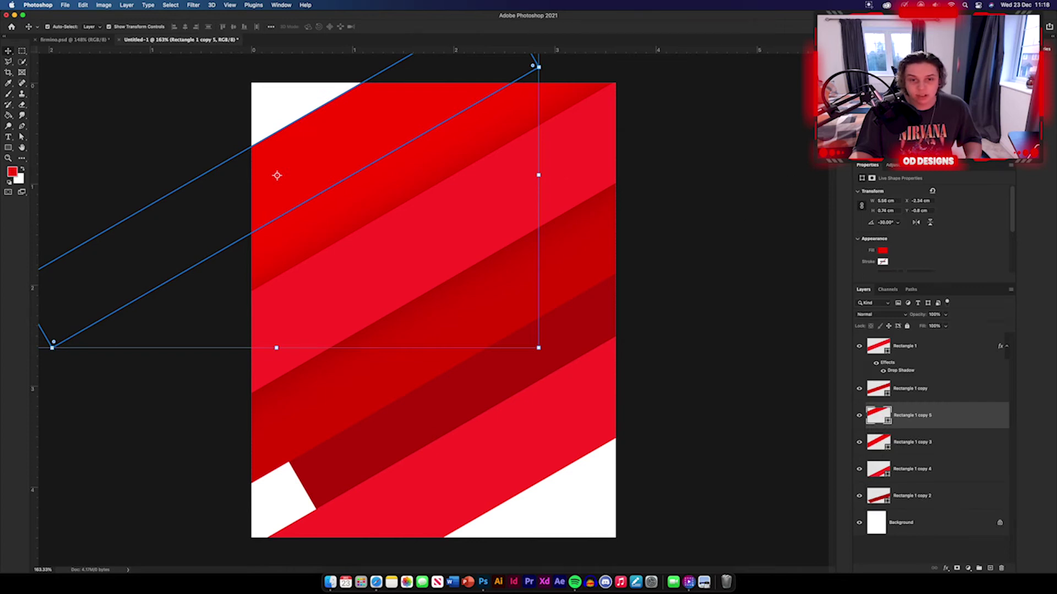
{"action": "left_click", "coordinate": [701, 191]}
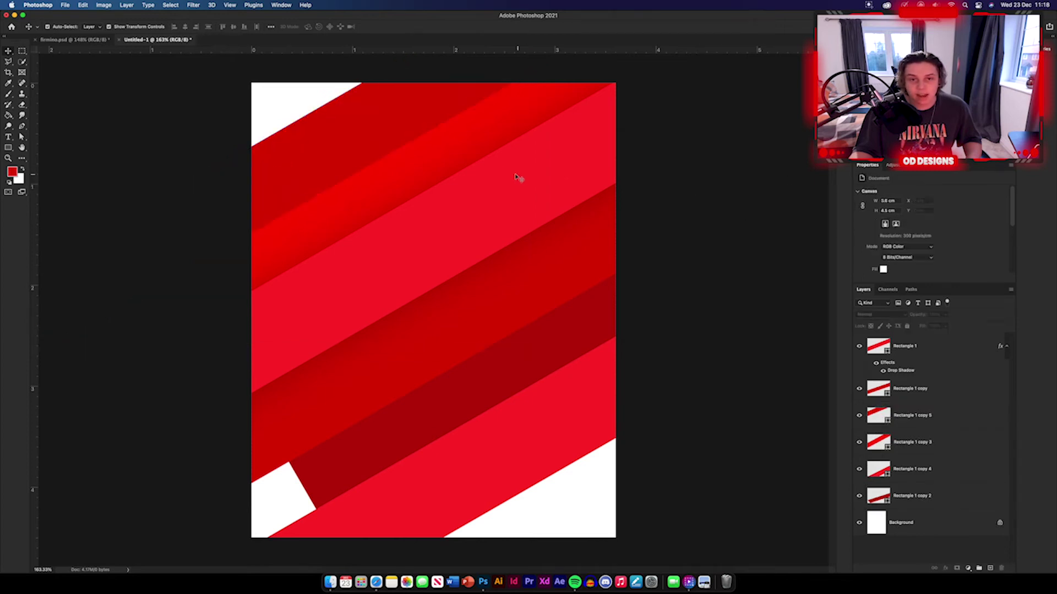
{"action": "left_click_drag", "start_coordinate": [520, 454], "coordinate": [600, 507]}
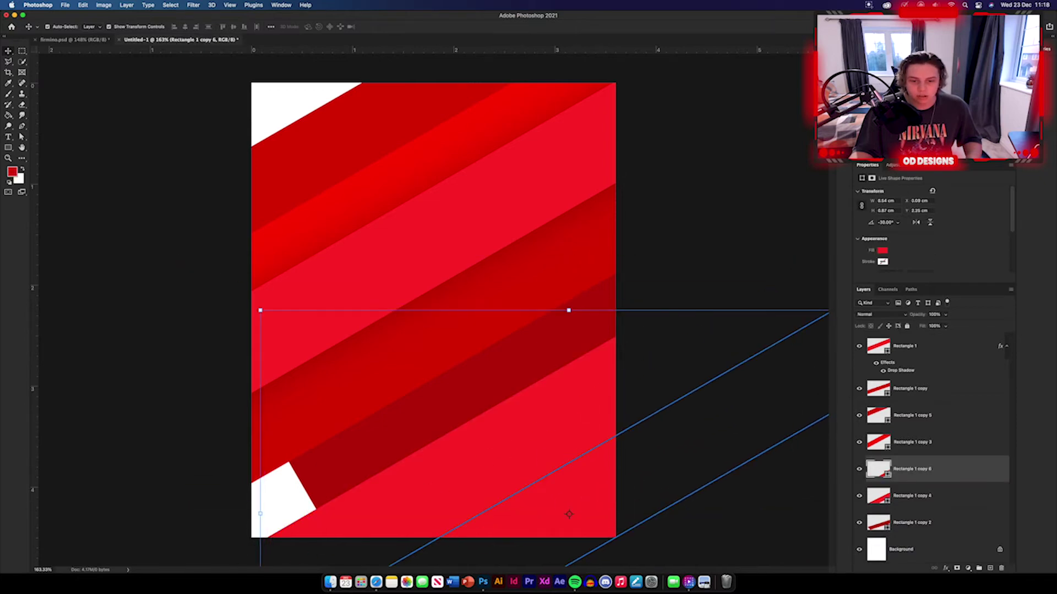
{"action": "left_click_drag", "start_coordinate": [906, 346], "coordinate": [945, 338]}
{"action": "left_click", "coordinate": [818, 359]}
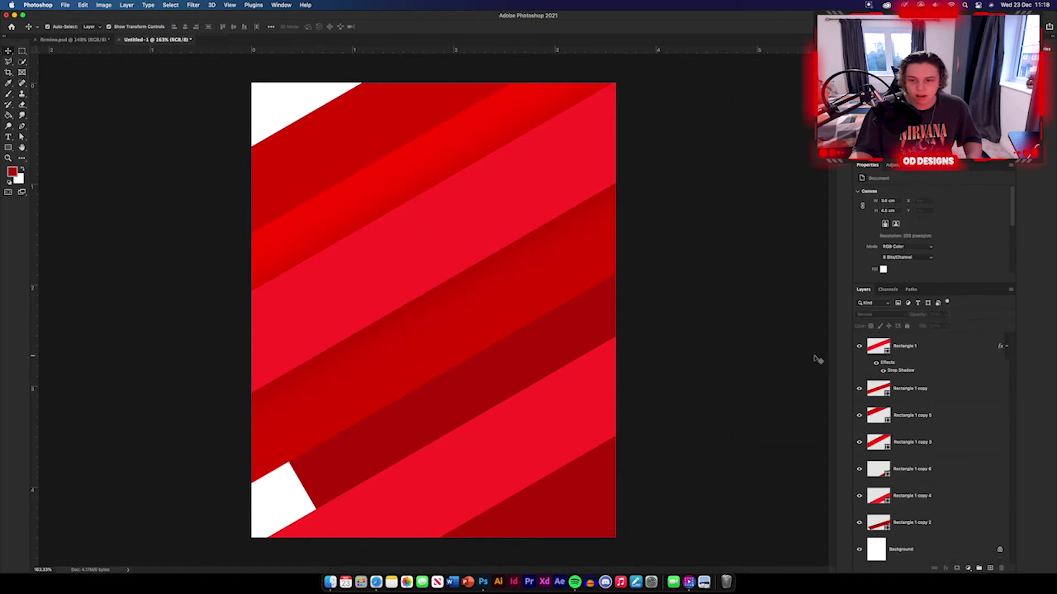
Step: Cover the white top-left and bottom-left corners with stripe copies and raise Rectangle 1 copy 2
{"action": "left_click", "coordinate": [294, 83]}
{"action": "left_click_drag", "start_coordinate": [275, 172], "coordinate": [206, 137]}
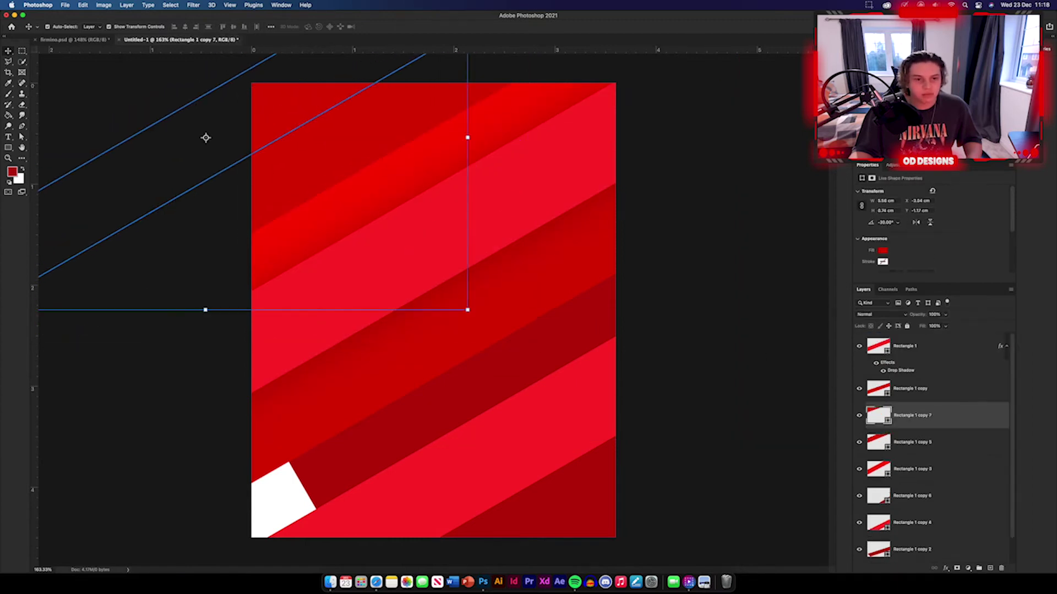
{"action": "left_click", "coordinate": [726, 216]}
{"action": "left_click_drag", "start_coordinate": [435, 428], "coordinate": [390, 454]}
{"action": "left_click", "coordinate": [723, 417]}
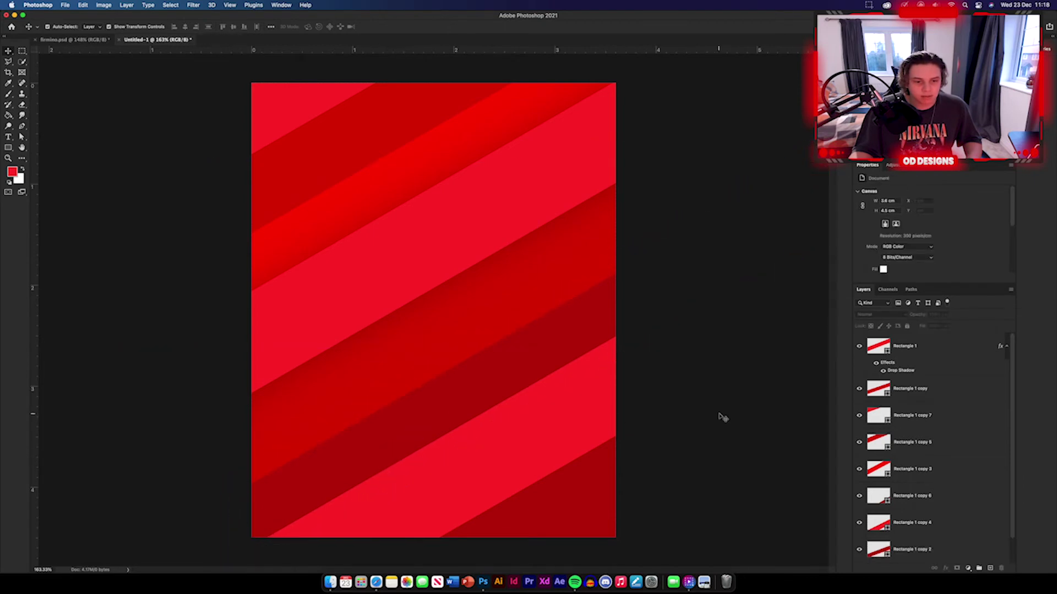
{"action": "left_click", "coordinate": [547, 337]}
{"action": "left_click_drag", "start_coordinate": [936, 549], "coordinate": [934, 390]}
Step: Place Rectangle 1 copy 2 under Rectangle 1 and give it a drop shadow
{"action": "left_click", "coordinate": [760, 464]}
{"action": "key", "text": "super+z"}
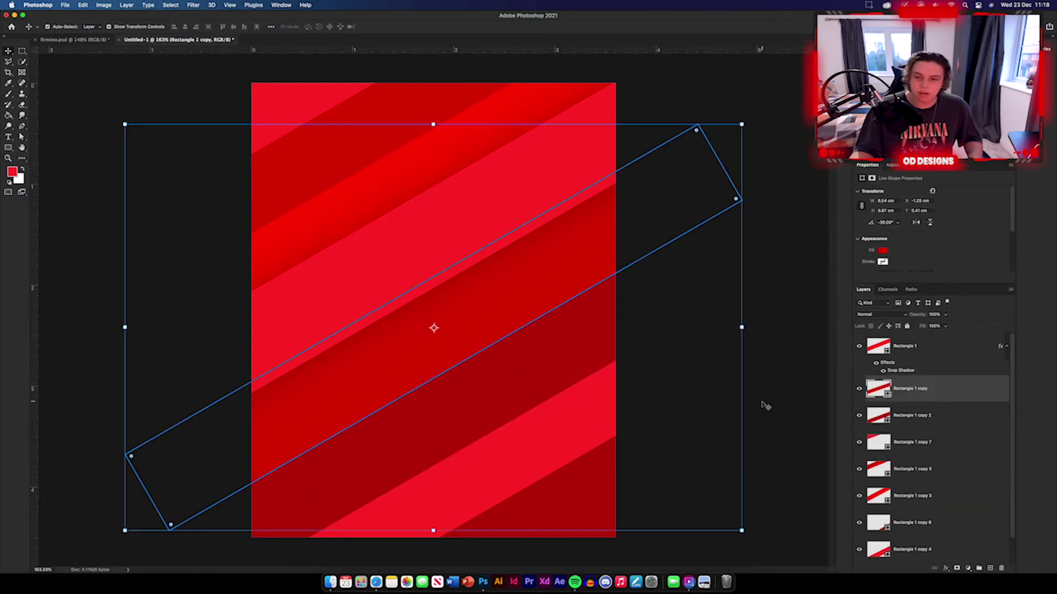
{"action": "left_click", "coordinate": [716, 394]}
{"action": "double_click", "coordinate": [963, 397]}
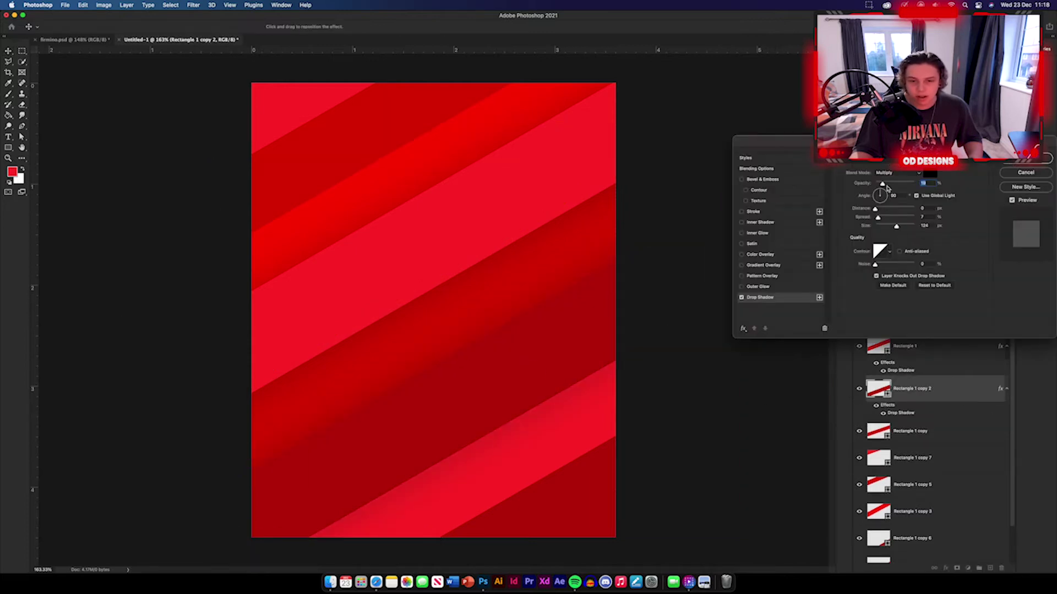
{"action": "key", "text": "Return"}
{"action": "left_click", "coordinate": [783, 405]}
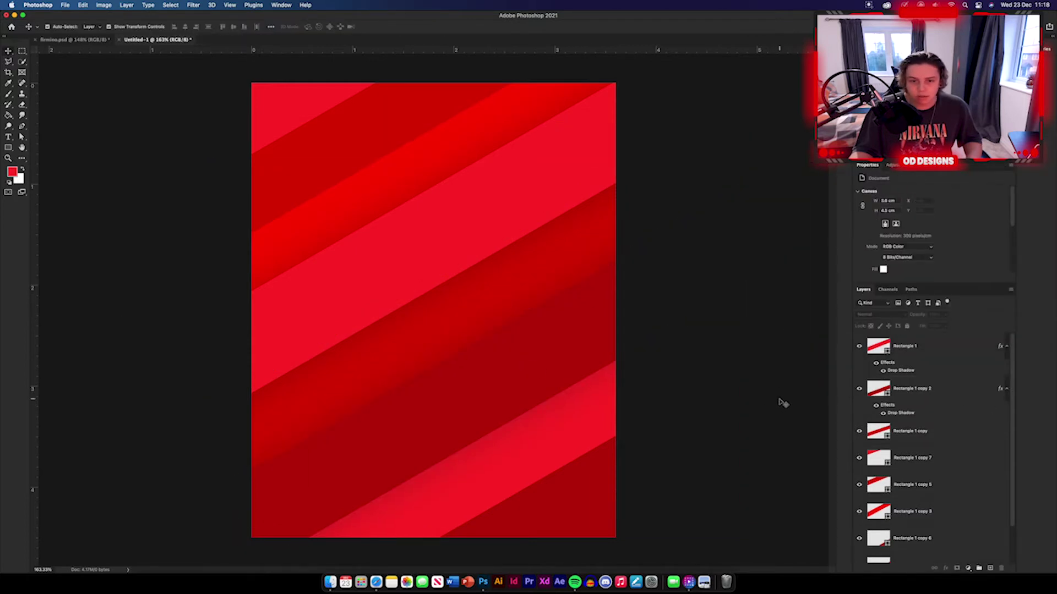
Step: Add drop shadows to Rectangle 1 copy 4 and copy 5, moving copy 5 under copy 2
{"action": "left_click", "coordinate": [474, 481]}
{"action": "double_click", "coordinate": [936, 549]}
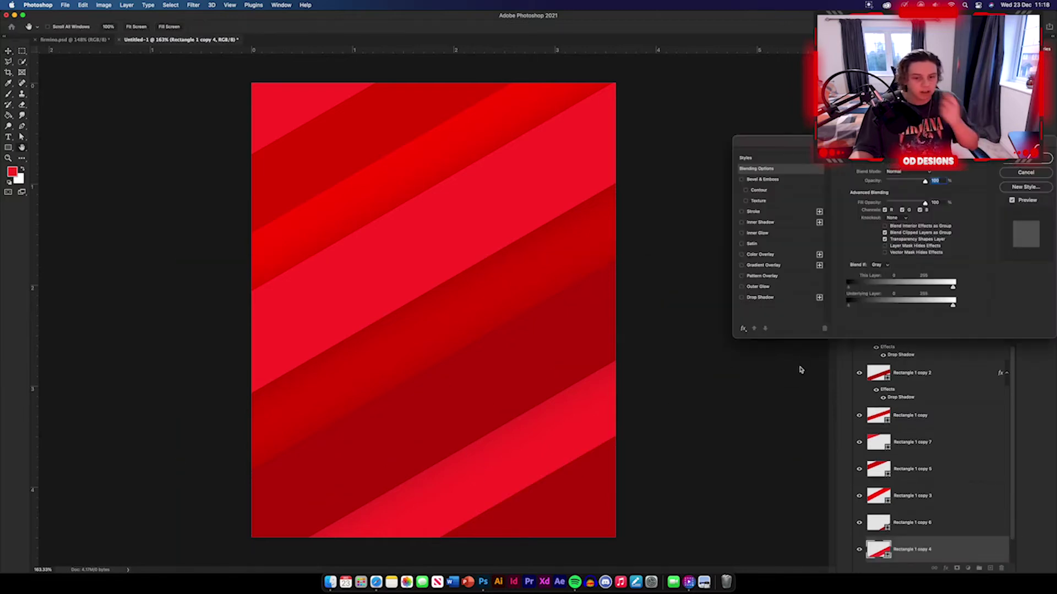
{"action": "left_click", "coordinate": [782, 298]}
{"action": "key", "text": "Return"}
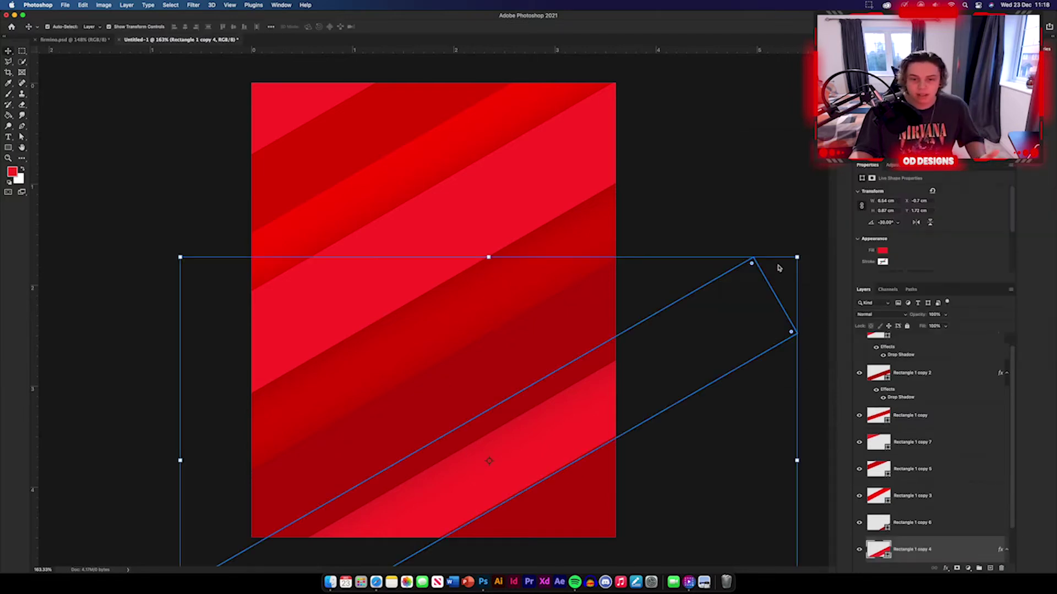
{"action": "double_click", "coordinate": [406, 146]}
{"action": "left_click", "coordinate": [783, 298]}
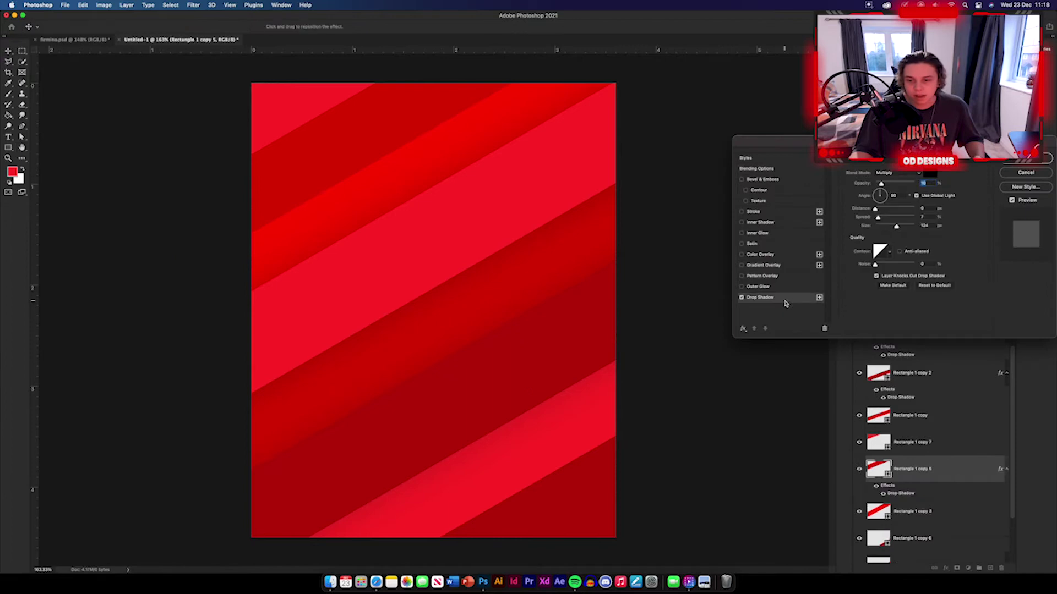
{"action": "key", "text": "Return"}
{"action": "left_click_drag", "start_coordinate": [911, 469], "coordinate": [931, 369]}
{"action": "left_click", "coordinate": [750, 379]}
Step: Fill Rectangle 1 copy 2 with brighter red and Rectangle 1 copy 4 with darker red
{"action": "scroll", "coordinate": [936, 435], "scroll_direction": "up", "scroll_amount": 1}
{"action": "left_click", "coordinate": [383, 128]}
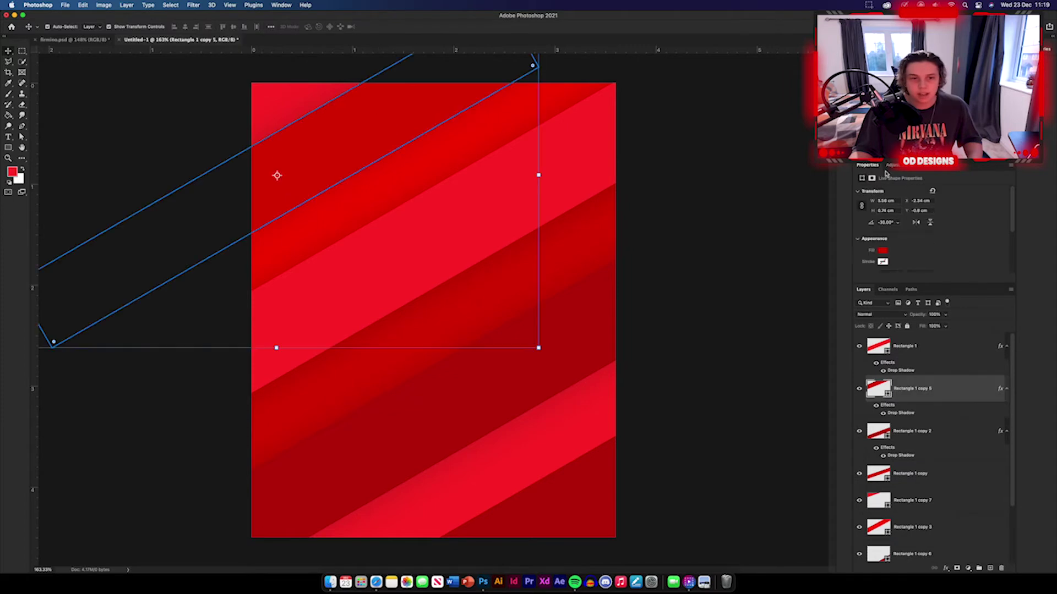
{"action": "left_click", "coordinate": [708, 229]}
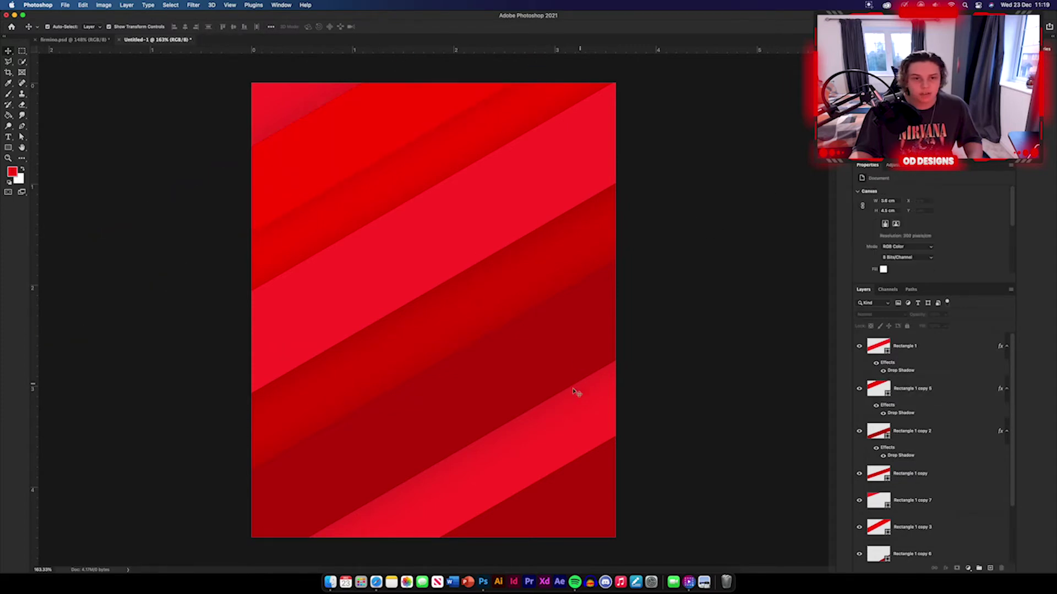
{"action": "left_click", "coordinate": [521, 397]}
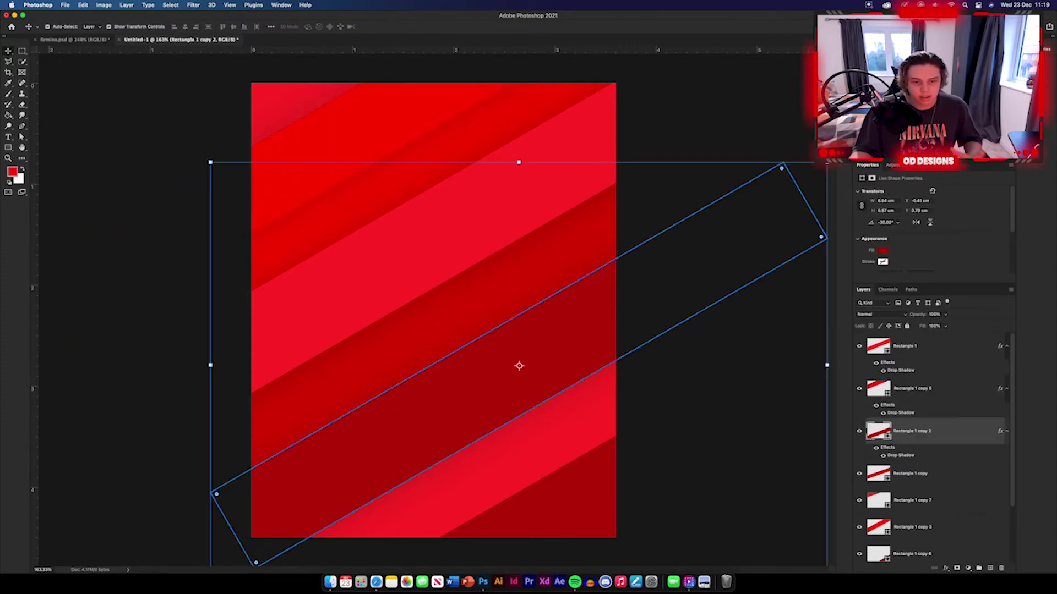
{"action": "key", "text": "alt+BackSpace"}
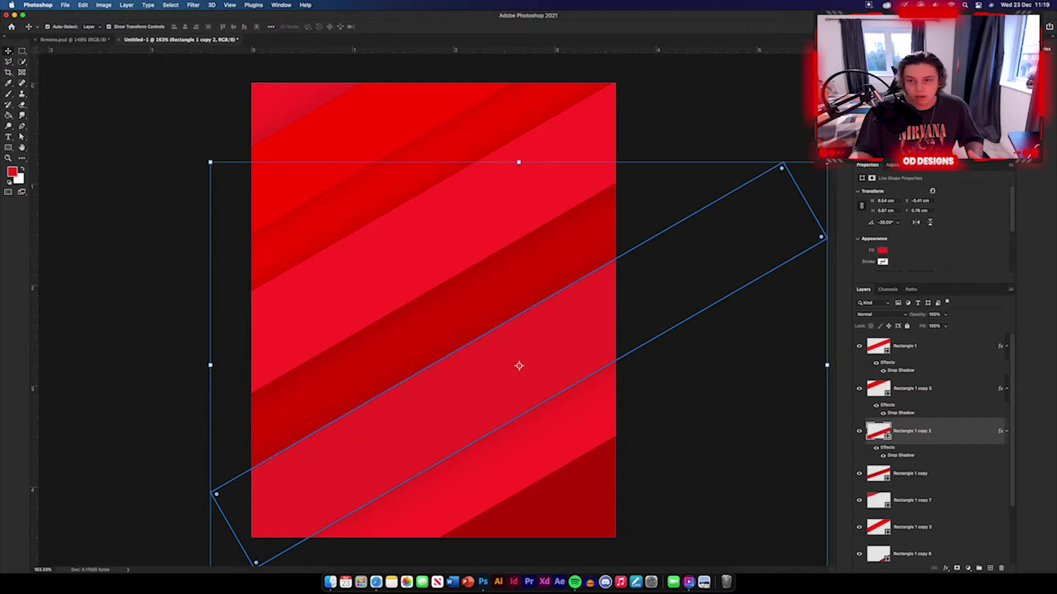
{"action": "left_click", "coordinate": [736, 137]}
{"action": "left_click", "coordinate": [587, 431]}
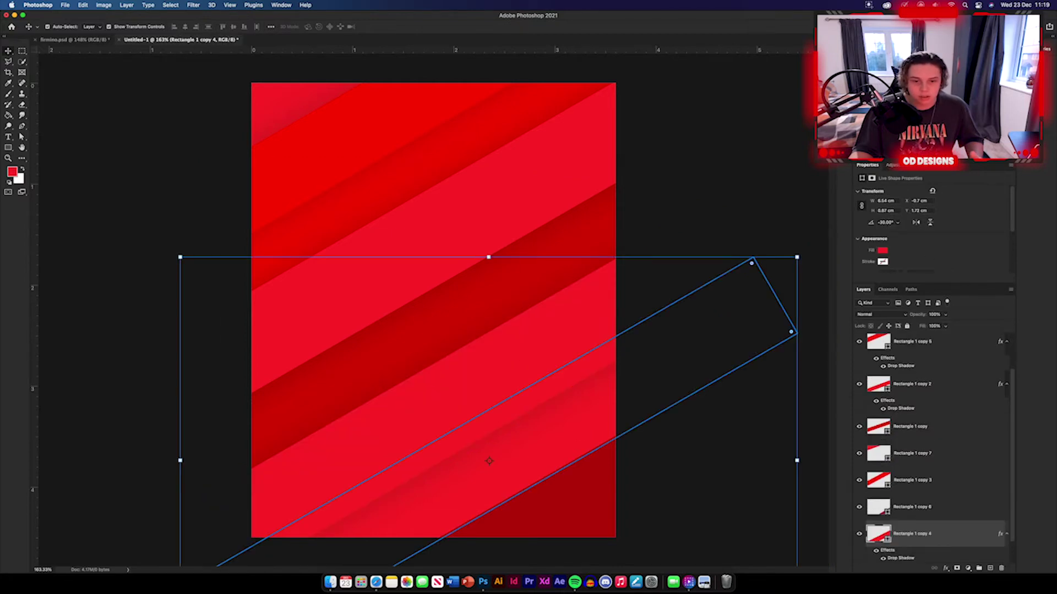
{"action": "key", "text": "alt+BackSpace"}
{"action": "left_click", "coordinate": [663, 170]}
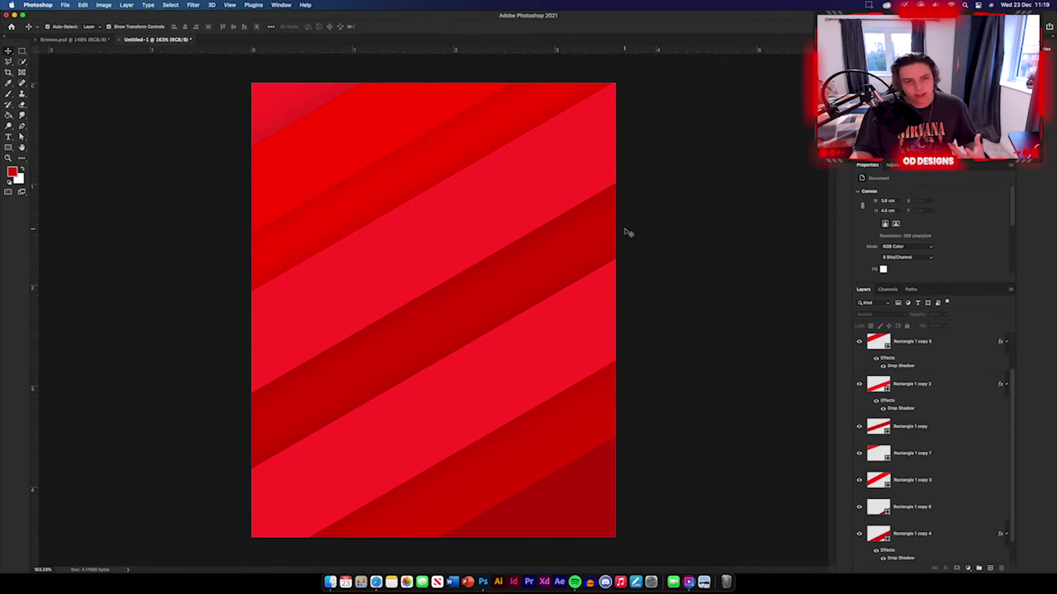
Step: Rasterize the Rectangle 1, copy 2, copy 6 and copy 5 stripe layers
{"action": "left_click", "coordinate": [428, 226]}
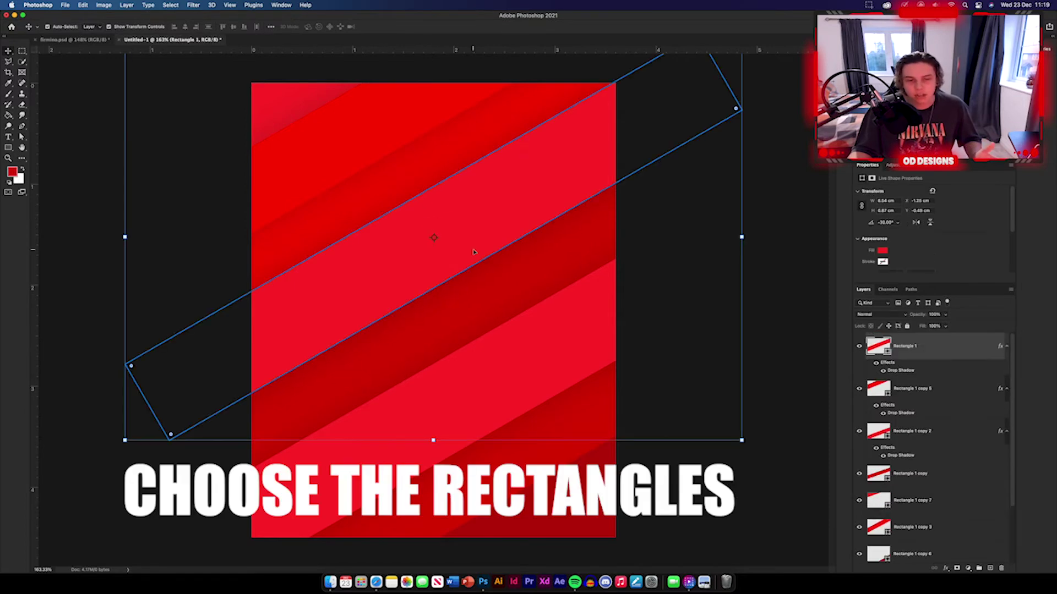
{"action": "left_click", "coordinate": [546, 364], "text": "shift"}
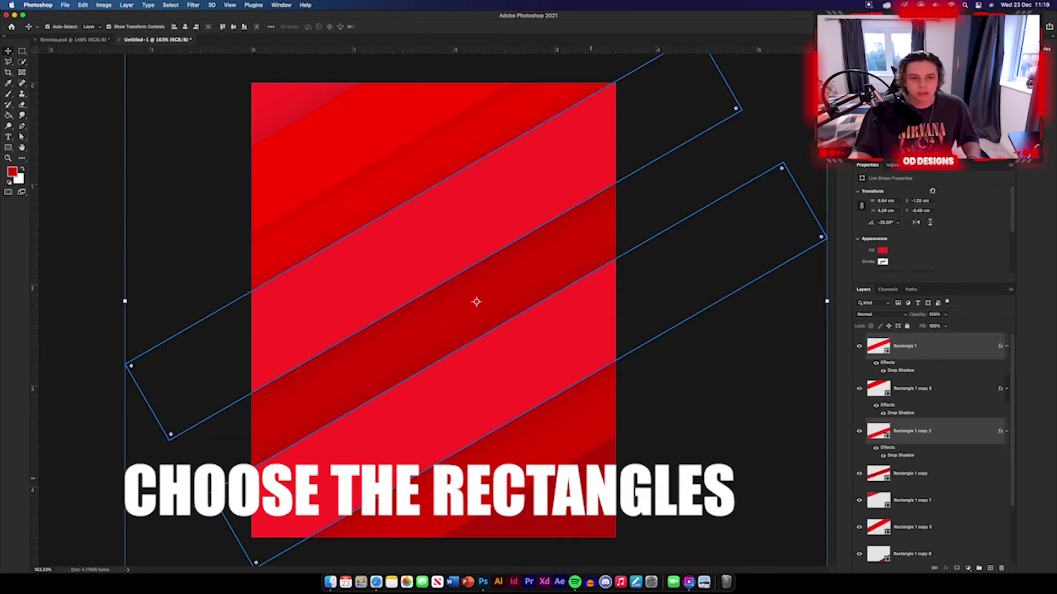
{"action": "left_click", "coordinate": [585, 487], "text": "shift"}
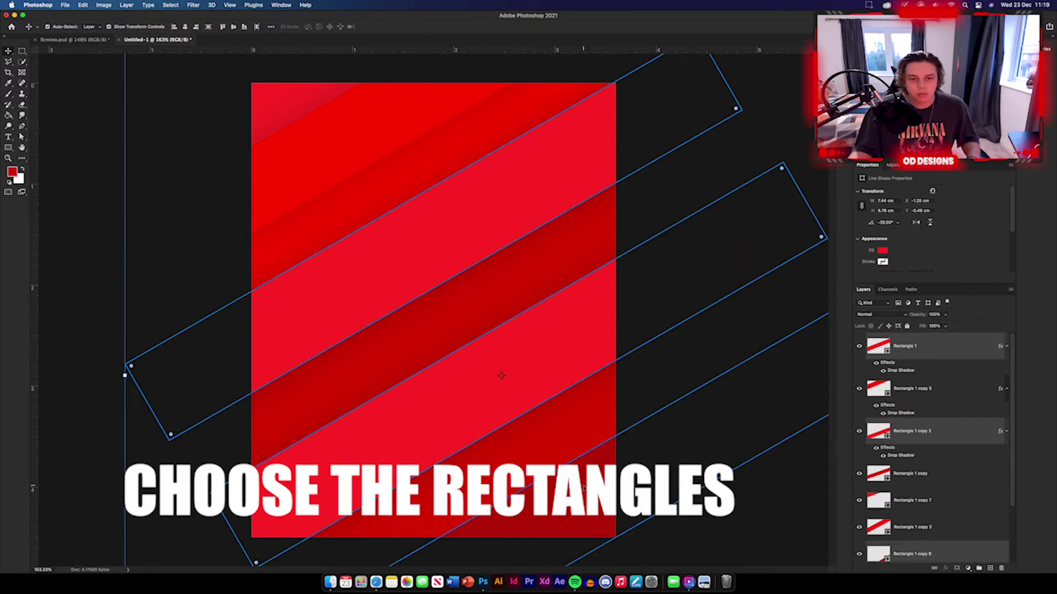
{"action": "left_click", "coordinate": [328, 150], "text": "shift"}
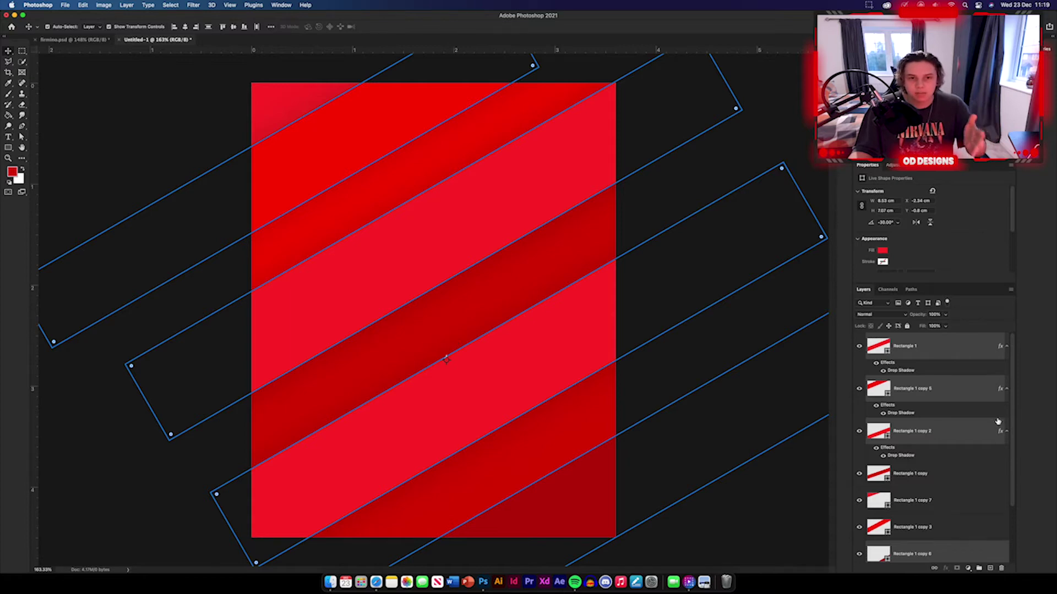
{"action": "right_click", "coordinate": [952, 366]}
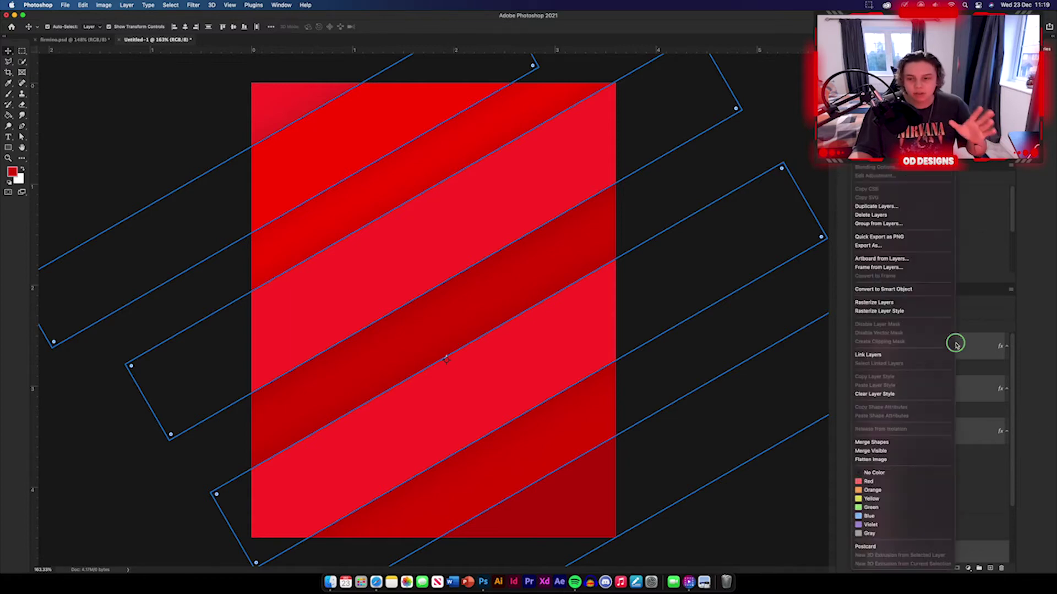
{"action": "left_click", "coordinate": [906, 304]}
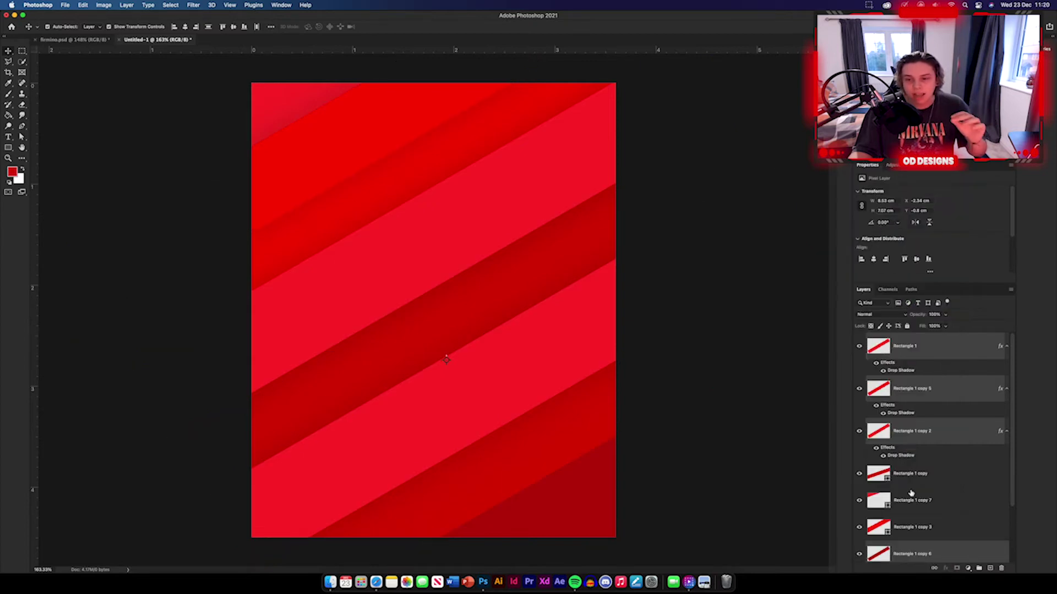
Step: Group the layers Rectangle 1 through Rectangle 1 copy 4 with Cmd+G and name the group 'shapes'
{"action": "left_click", "coordinate": [949, 351]}
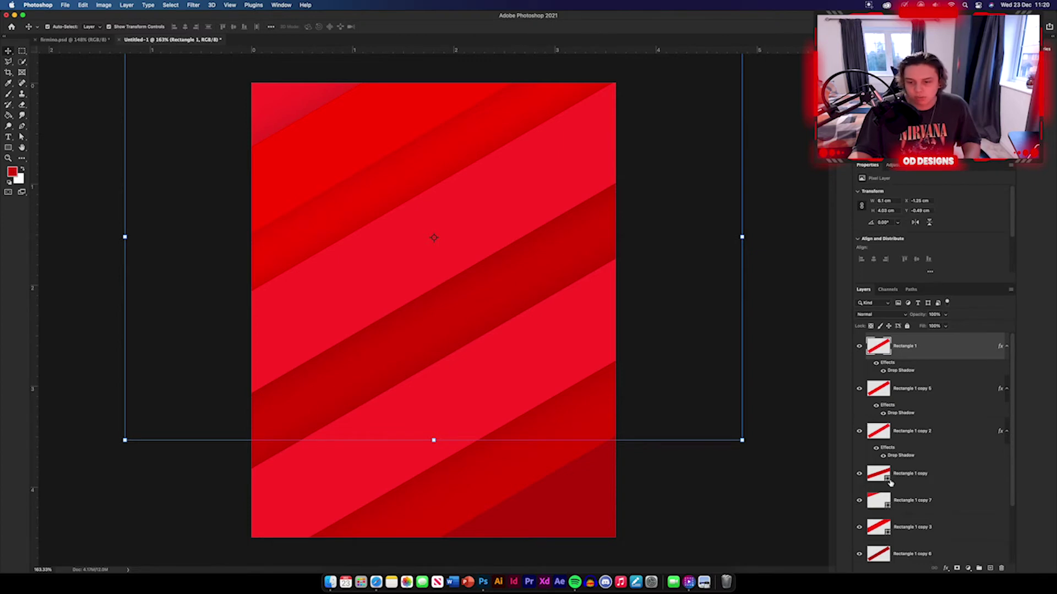
{"action": "left_click", "coordinate": [823, 494]}
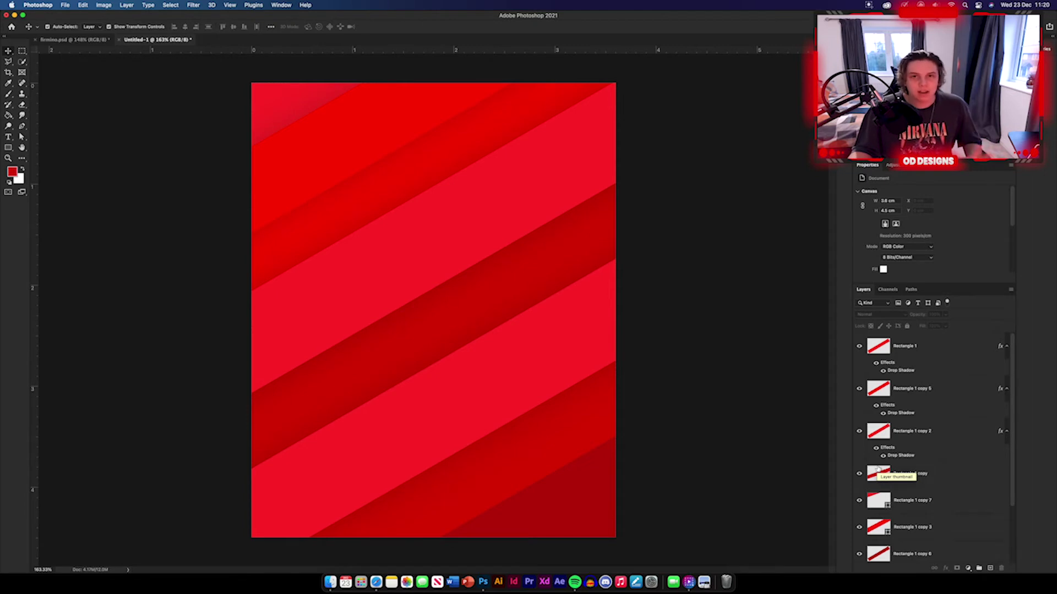
{"action": "left_click", "coordinate": [929, 352]}
{"action": "scroll", "coordinate": [939, 368], "scroll_direction": "down", "scroll_amount": 3}
{"action": "left_click", "coordinate": [972, 515], "text": "shift"}
{"action": "key", "text": "super+g"}
{"action": "double_click", "coordinate": [888, 338]}
{"action": "type", "text": "chapes"}
{"action": "key", "text": "Return"}
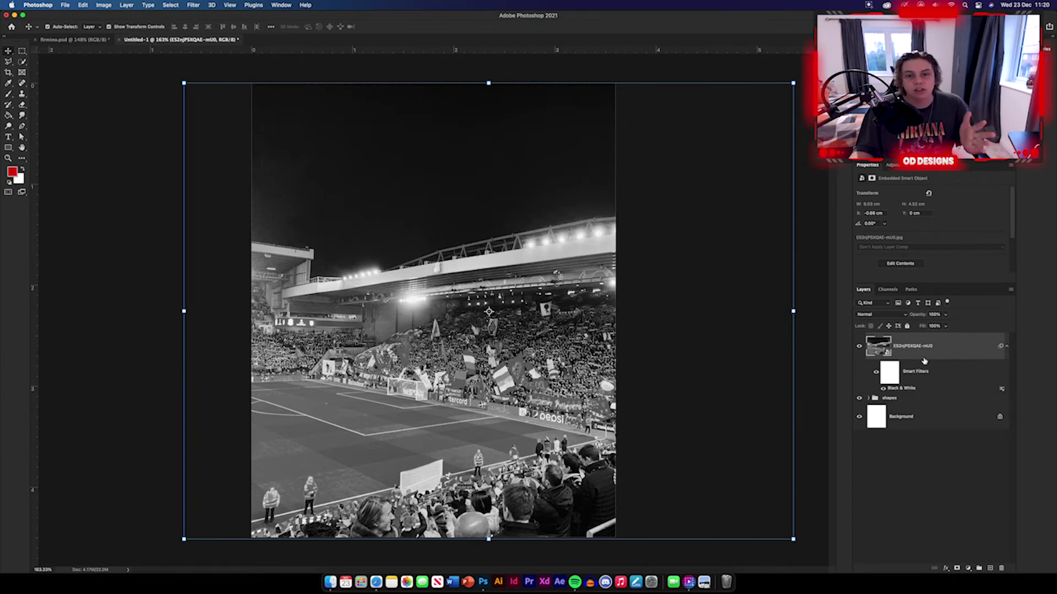
Step: Set the stadium photo layer to Darker Color blend mode at about 80% opacity
{"action": "left_click", "coordinate": [881, 314]}
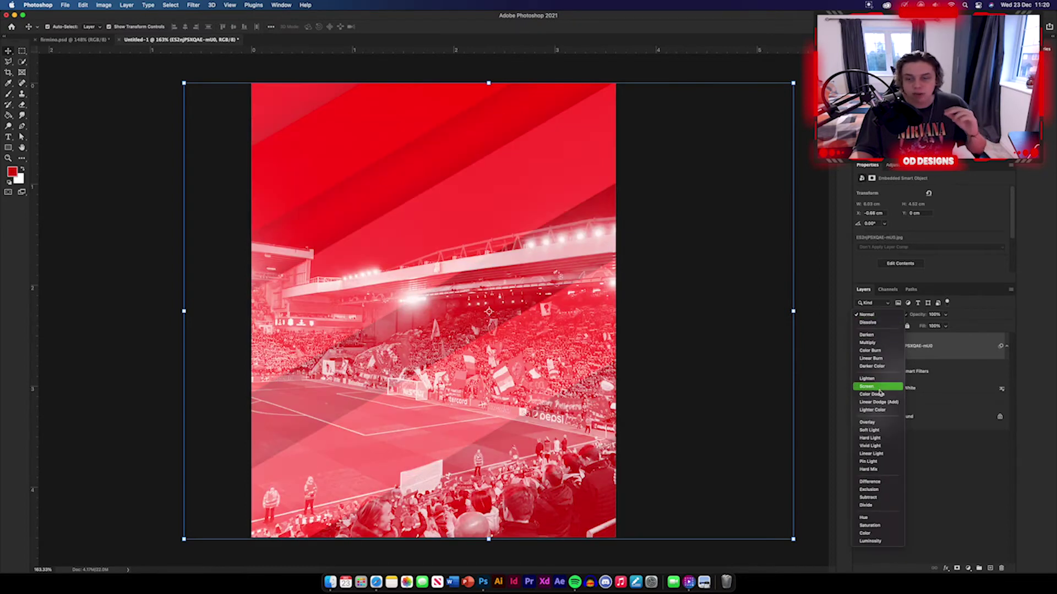
{"action": "left_click", "coordinate": [880, 367]}
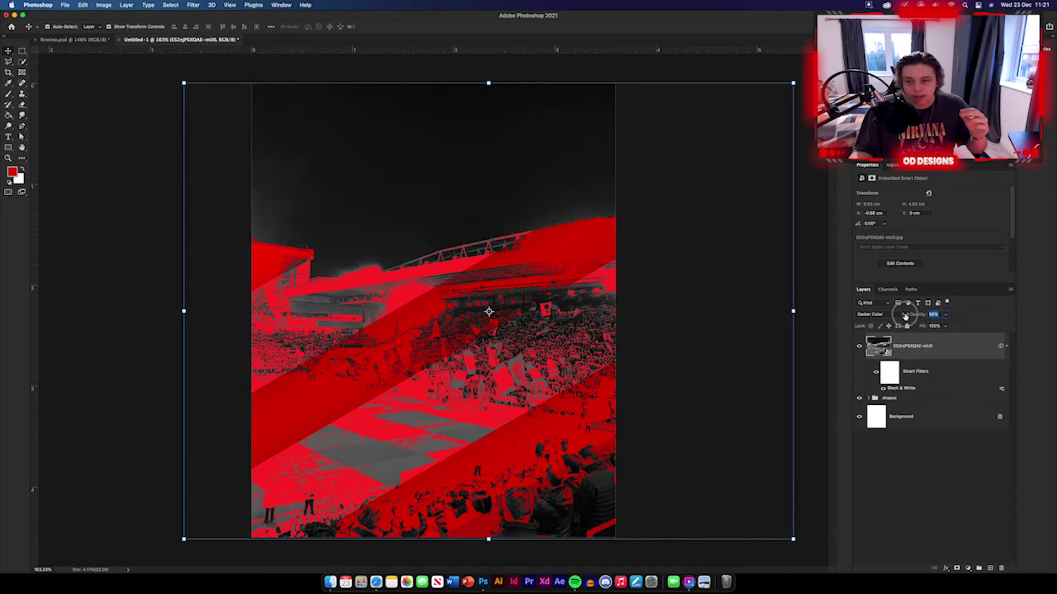
{"action": "left_click_drag", "start_coordinate": [914, 315], "coordinate": [903, 317]}
{"action": "left_click", "coordinate": [545, 504]}
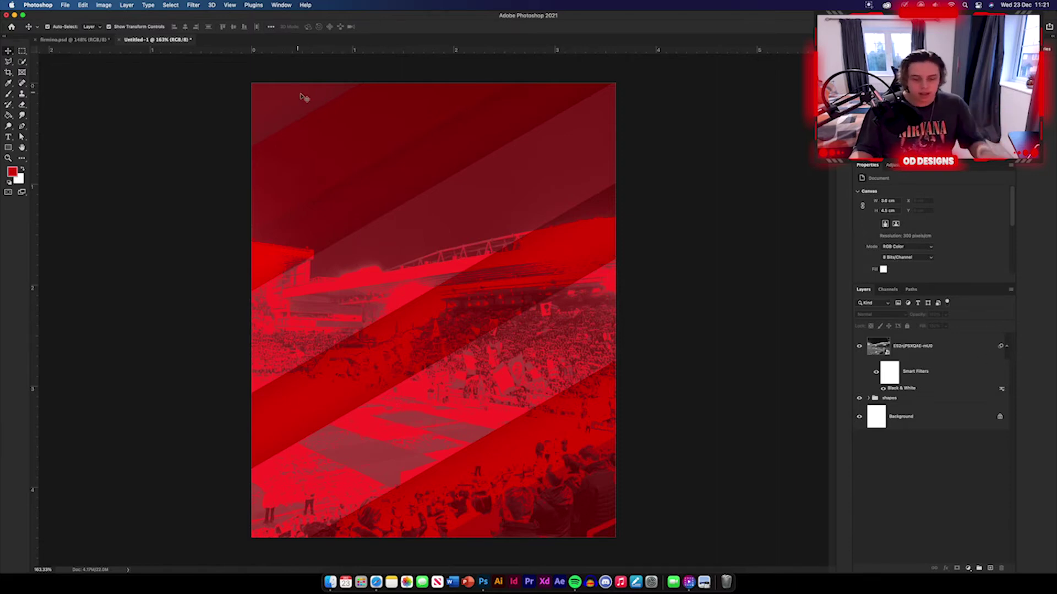
Step: Type 'FIRMINO' at 22 pt near the top of the poster
{"action": "left_click", "coordinate": [8, 137]}
{"action": "left_click", "coordinate": [206, 28]}
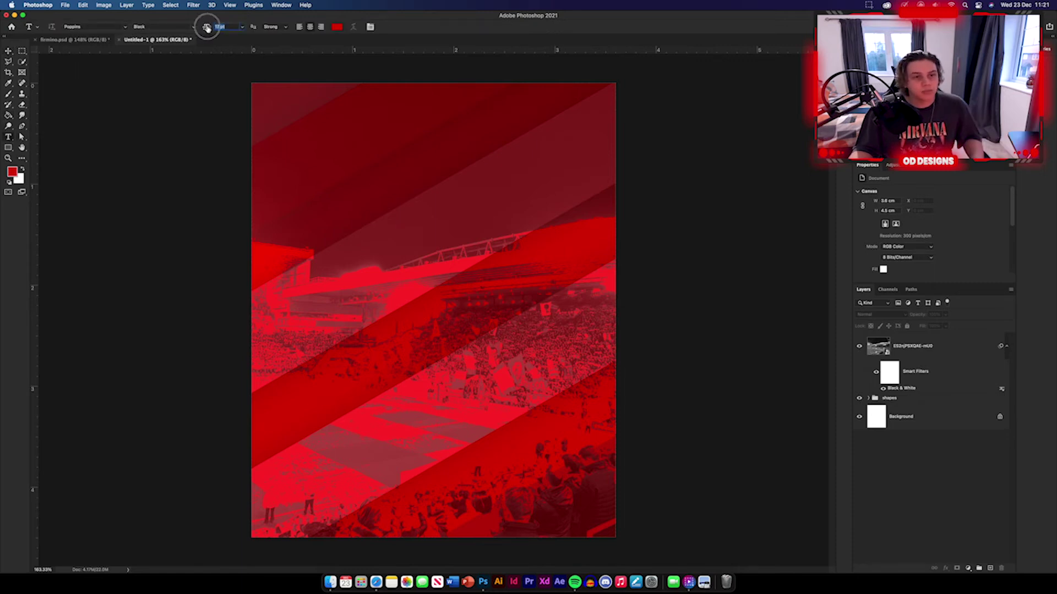
{"action": "key", "text": "Return"}
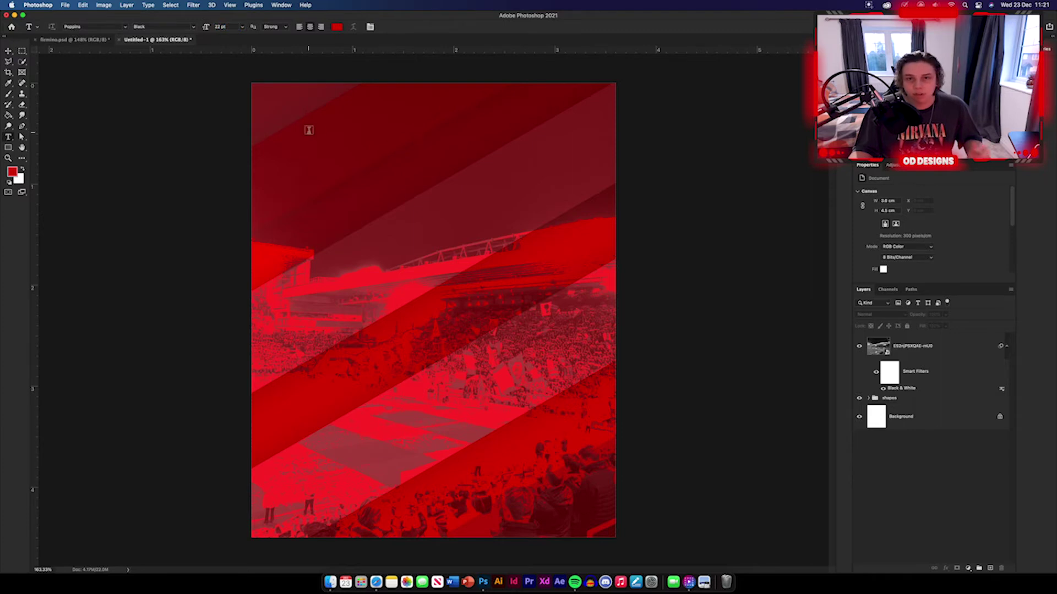
{"action": "left_click", "coordinate": [307, 132]}
{"action": "type", "text": "FIRMINO"}
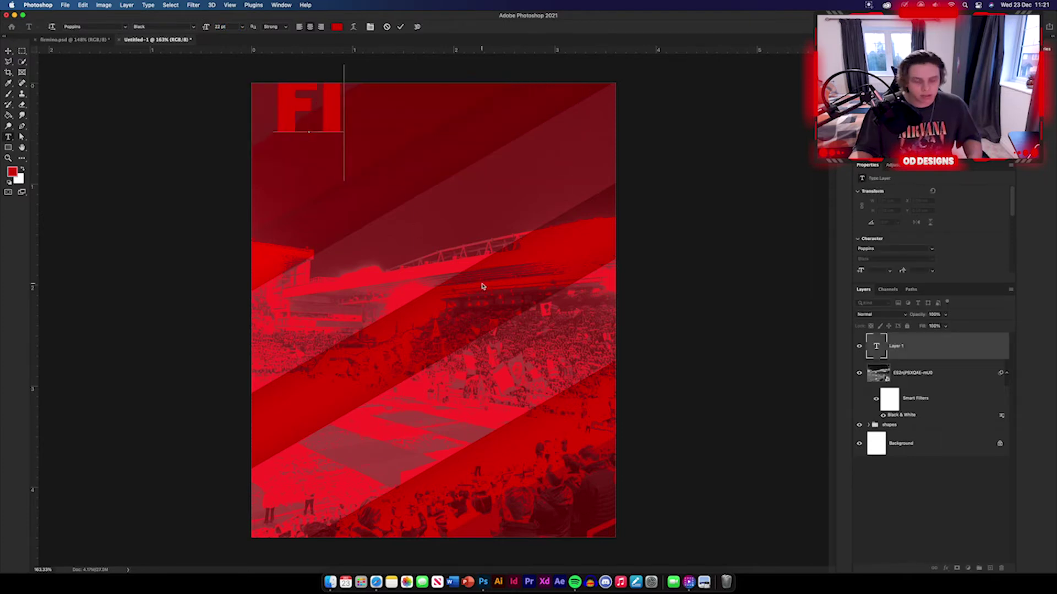
{"action": "left_click", "coordinate": [400, 26]}
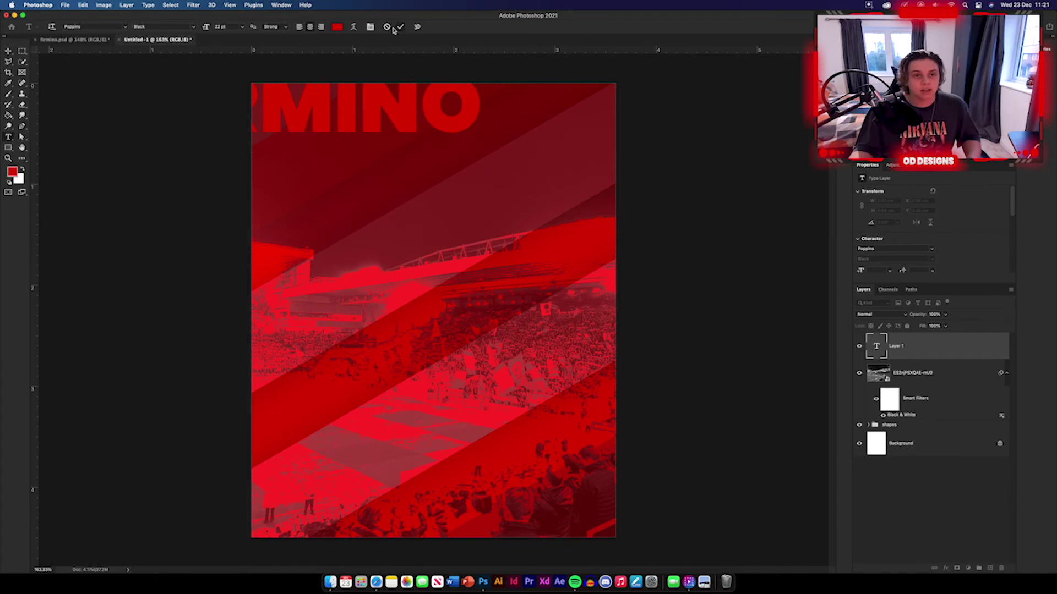
Step: Make the FIRMINO text white and centre it horizontally on the poster
{"action": "left_click", "coordinate": [338, 26]}
{"action": "key", "text": "Return"}
{"action": "key", "text": "v"}
{"action": "left_click_drag", "start_coordinate": [347, 126], "coordinate": [521, 529]}
{"action": "left_click", "coordinate": [677, 170]}
Step: Select all seven FIRMINO rows and shift them up slightly together
{"action": "left_click", "coordinate": [940, 506], "text": "shift"}
{"action": "key", "text": "super+t"}
{"action": "left_click_drag", "start_coordinate": [443, 125], "coordinate": [444, 121]}
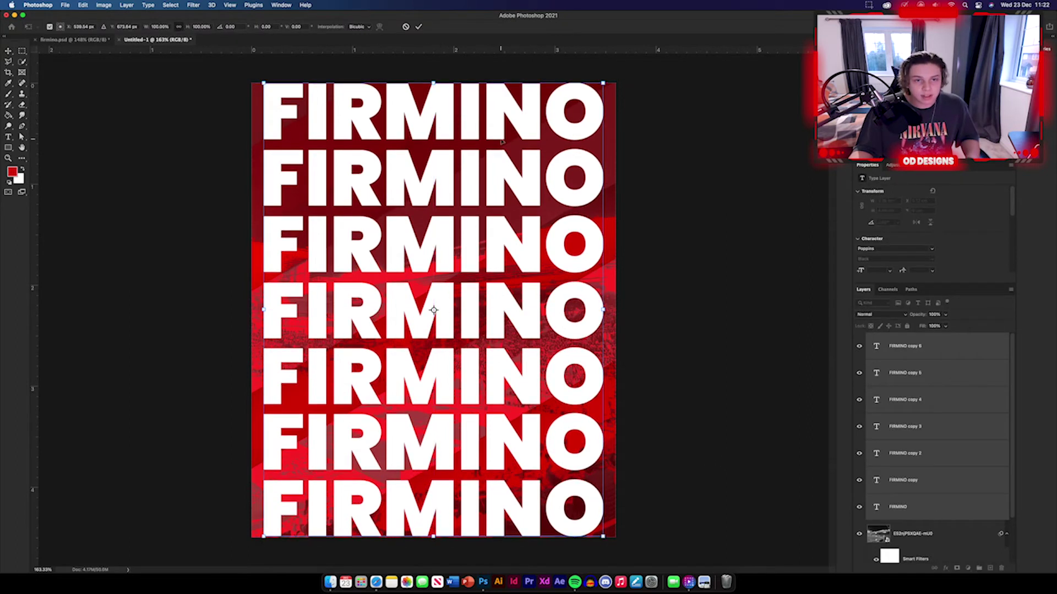
{"action": "key", "text": "Return"}
Step: Group the seven FIRMINO text layers into a group named TEXT
{"action": "left_click_drag", "start_coordinate": [951, 348], "coordinate": [978, 568]}
{"action": "type", "text": "tEXT"}
{"action": "key", "text": "Return"}
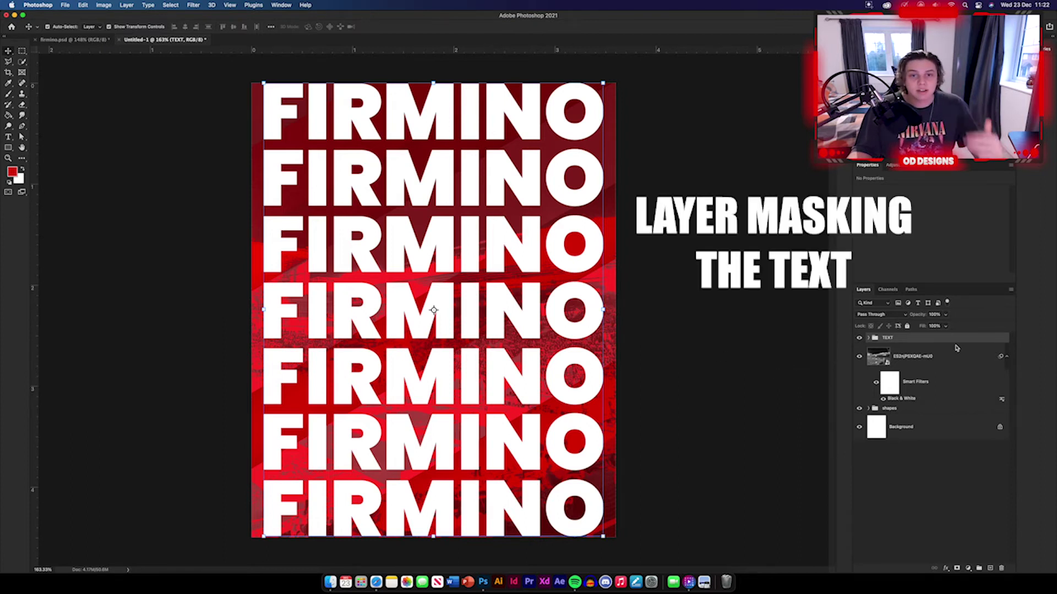
Step: Load the Rectangle 1 stripe as a selection and add it as a layer mask on the TEXT group
{"action": "left_click", "coordinate": [873, 411]}
{"action": "left_click", "coordinate": [869, 408]}
{"action": "scroll", "coordinate": [909, 424], "scroll_direction": "down", "scroll_amount": 2}
{"action": "left_click", "coordinate": [917, 385]}
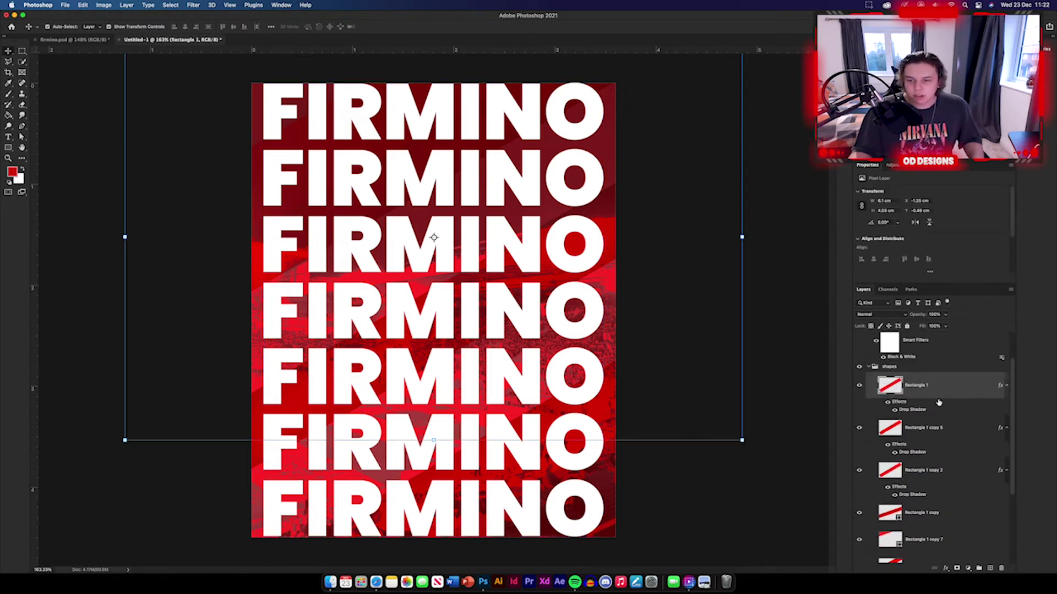
{"action": "scroll", "coordinate": [963, 388], "scroll_direction": "up", "scroll_amount": 2}
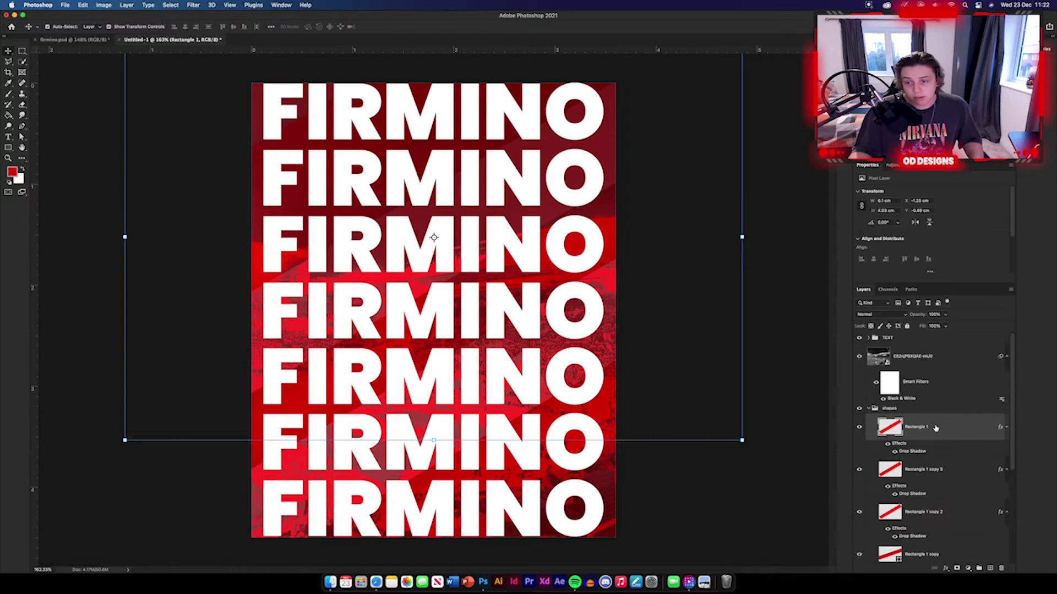
{"action": "left_click", "coordinate": [170, 5]}
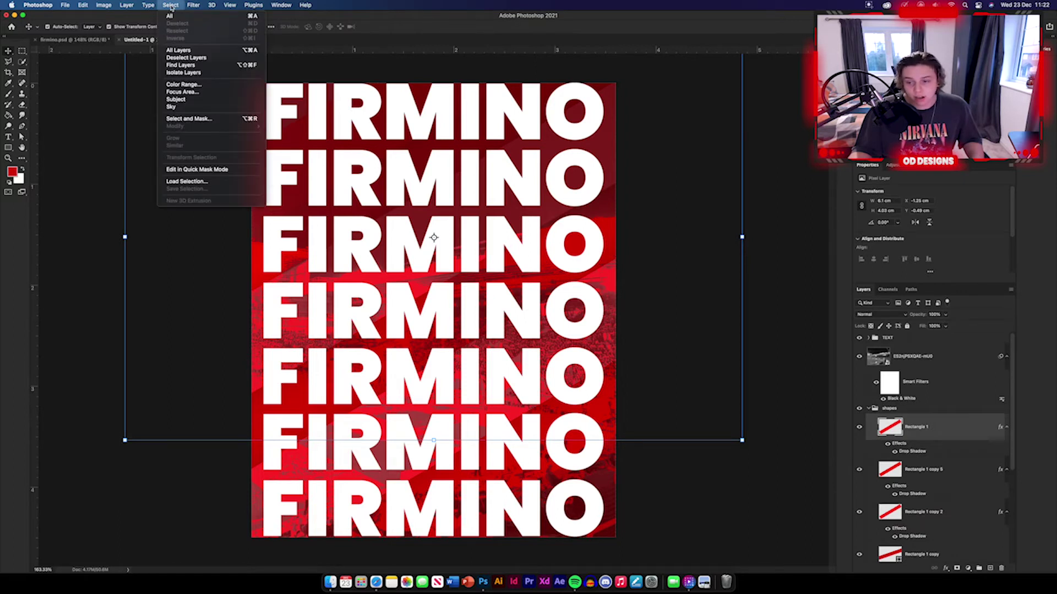
{"action": "left_click", "coordinate": [202, 182]}
{"action": "left_click", "coordinate": [598, 250]}
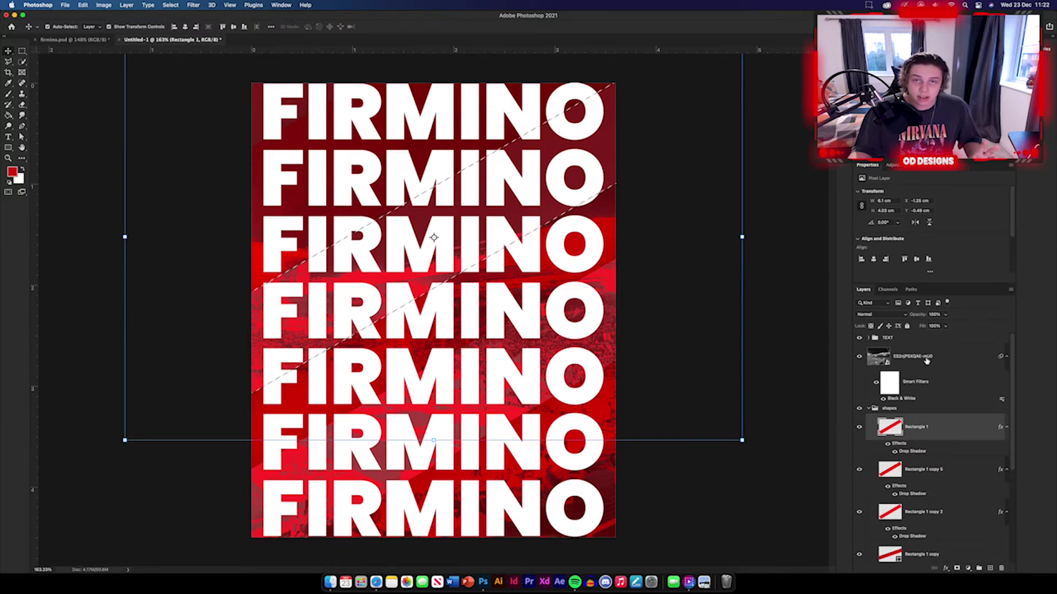
{"action": "left_click", "coordinate": [887, 339]}
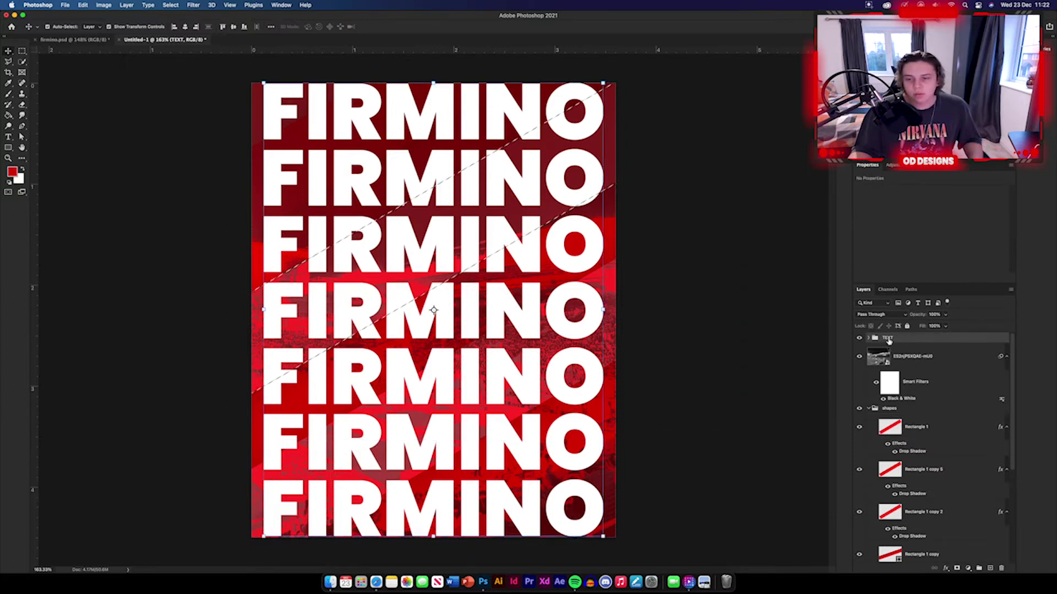
{"action": "left_click", "coordinate": [957, 568]}
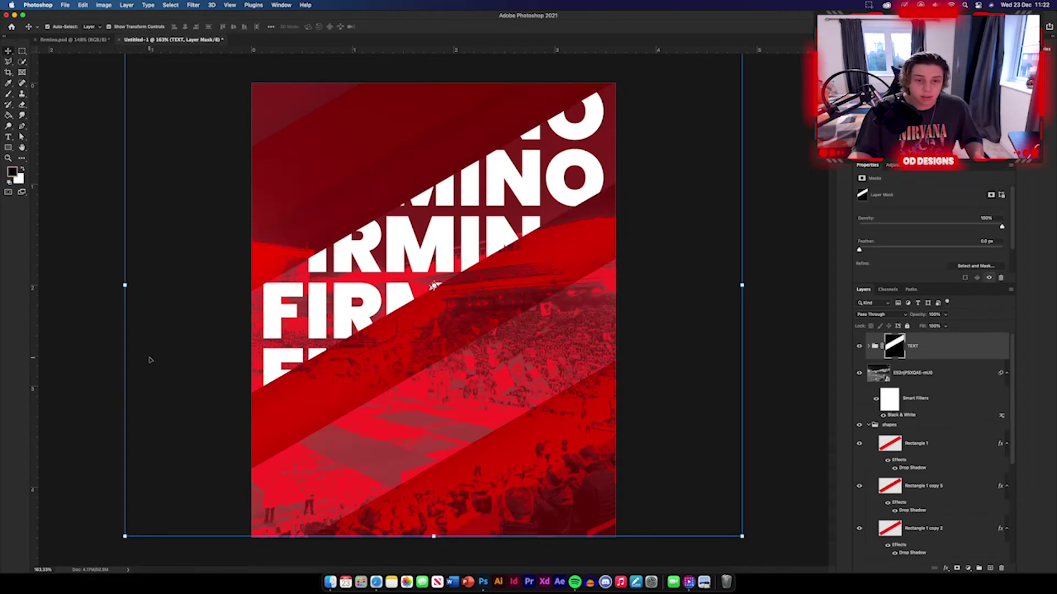
Step: Load the Rectangle 1 copy 5 stripe as a selection and target the TEXT group's mask
{"action": "scroll", "coordinate": [936, 385], "scroll_direction": "down", "scroll_amount": 2}
{"action": "left_click", "coordinate": [935, 399]}
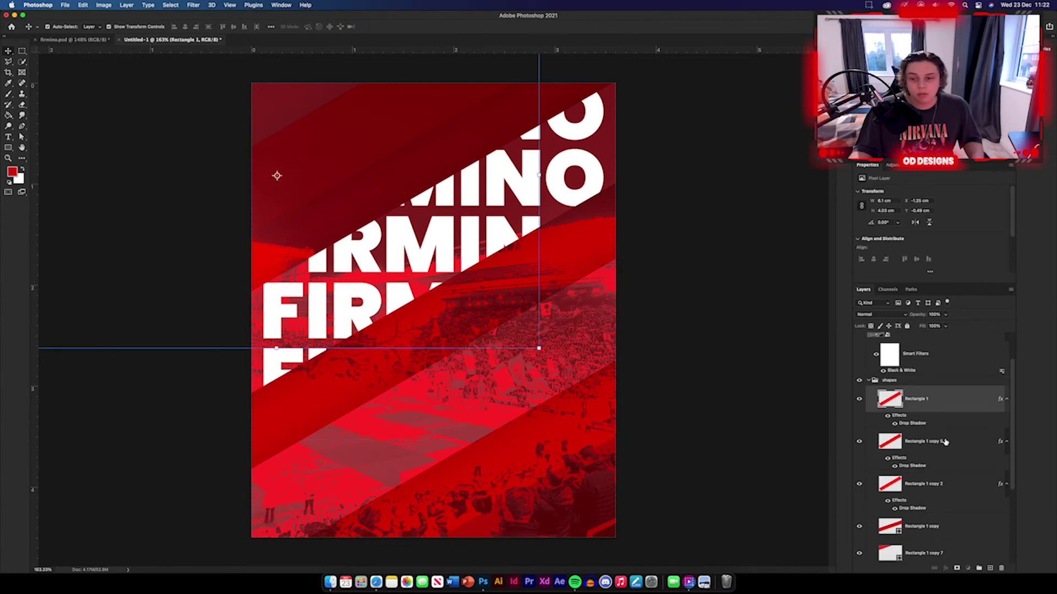
{"action": "left_click", "coordinate": [945, 442]}
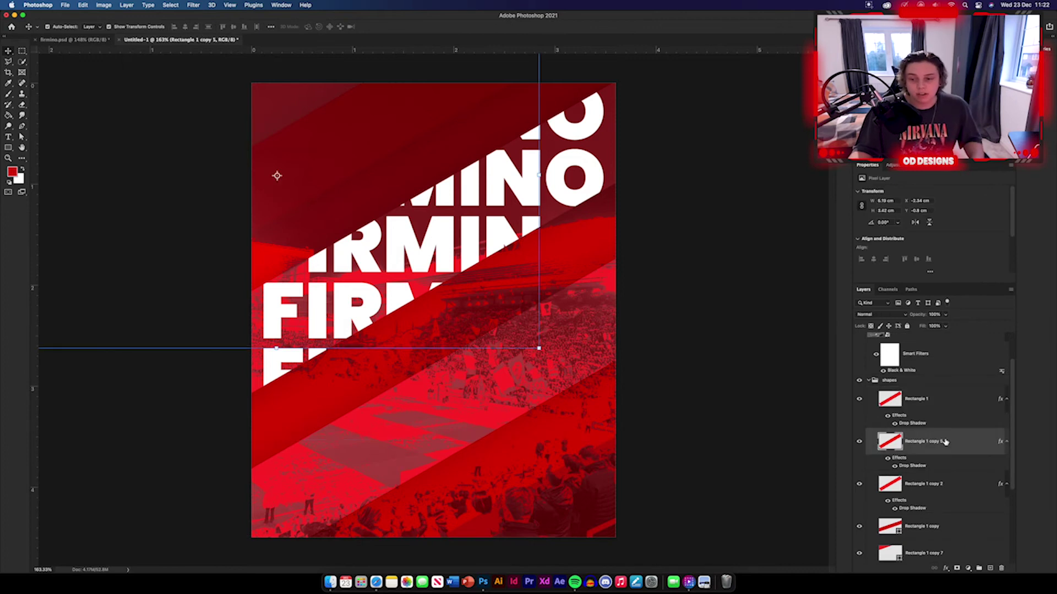
{"action": "left_click", "coordinate": [177, 5]}
{"action": "left_click", "coordinate": [205, 183]}
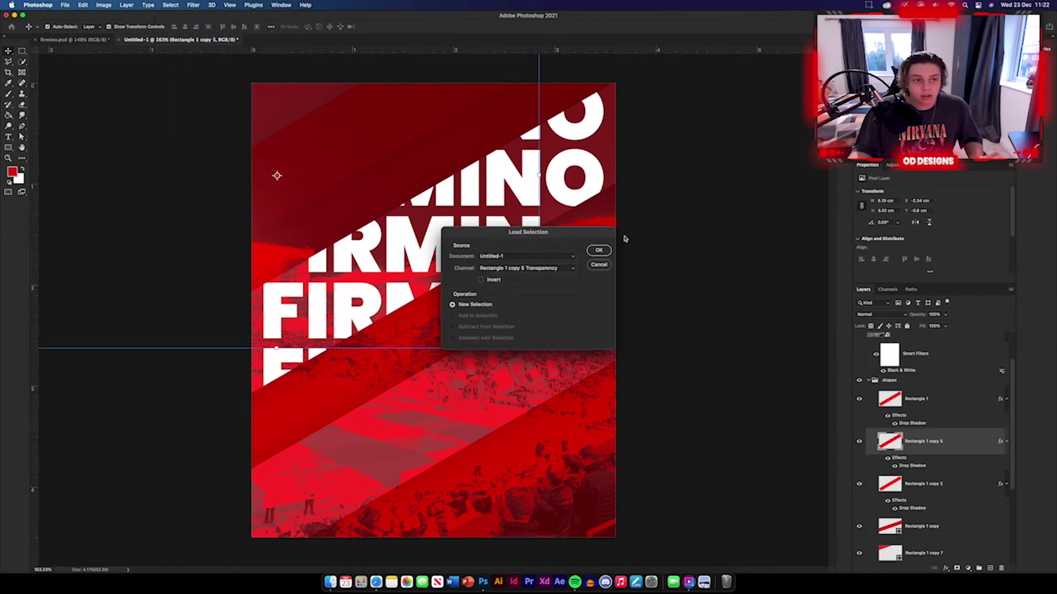
{"action": "left_click", "coordinate": [599, 250]}
{"action": "scroll", "coordinate": [935, 413], "scroll_direction": "up", "scroll_amount": 2}
{"action": "left_click", "coordinate": [895, 347]}
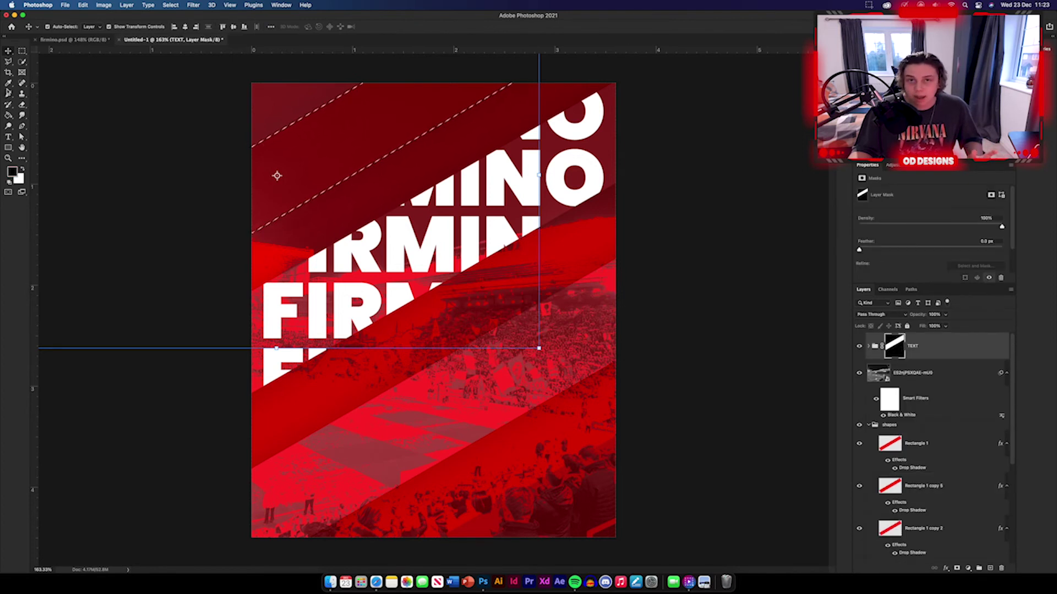
Step: Paint white with a Soft Round brush to reveal FIRMINO along the top band, then deselect
{"action": "key", "text": "b"}
{"action": "left_click", "coordinate": [53, 26]}
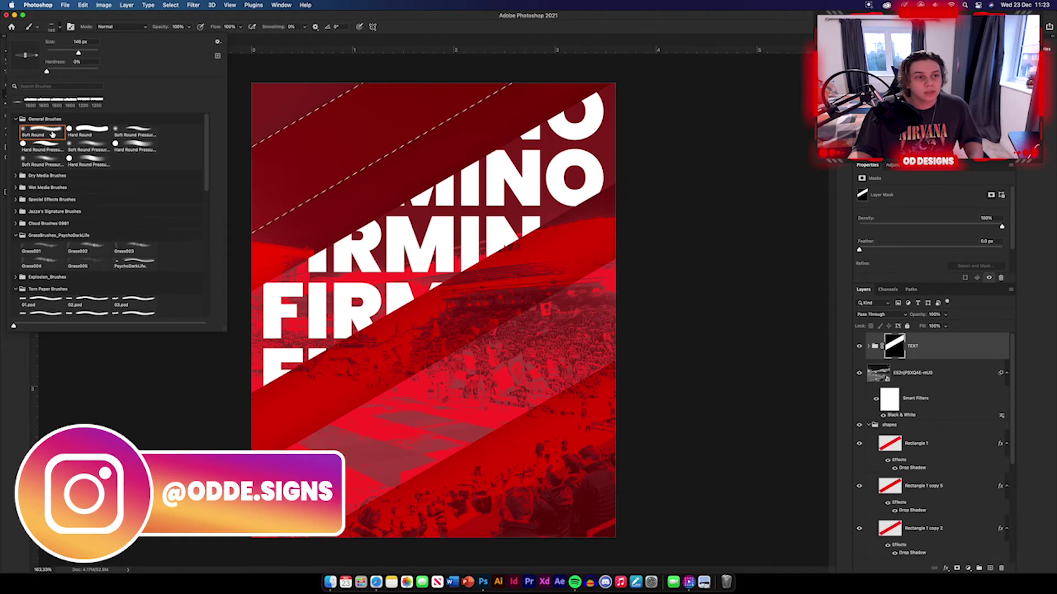
{"action": "left_click", "coordinate": [375, 120]}
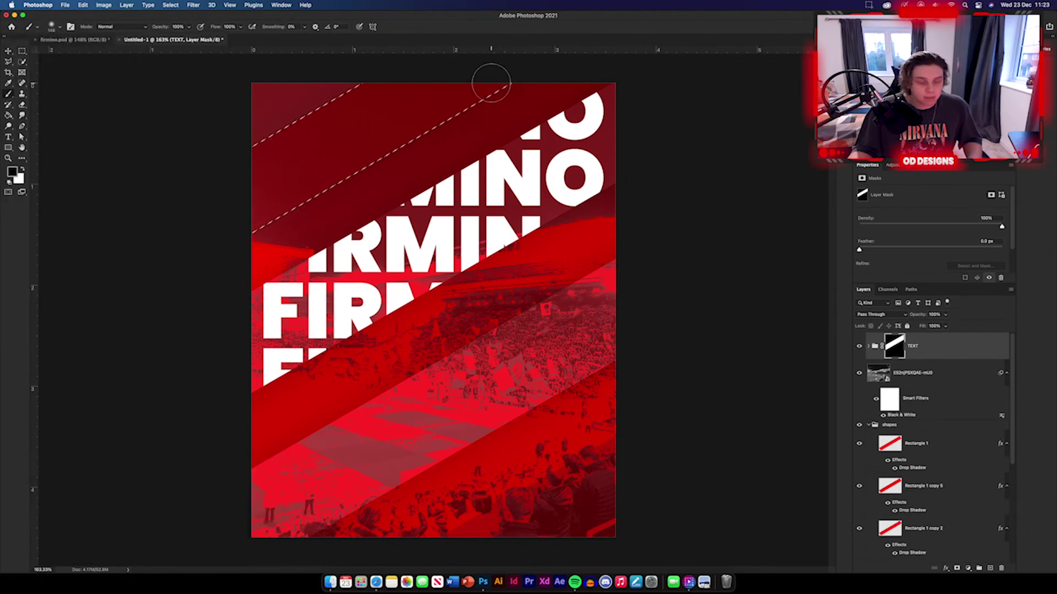
{"action": "key", "text": "x"}
{"action": "mouse_move", "coordinate": [518, 72]}
{"action": "left_mouse_down"}
{"action": "mouse_move", "coordinate": [275, 220]}
{"action": "mouse_move", "coordinate": [297, 165]}
{"action": "mouse_move", "coordinate": [419, 105]}
{"action": "mouse_move", "coordinate": [402, 118]}
{"action": "left_mouse_up"}
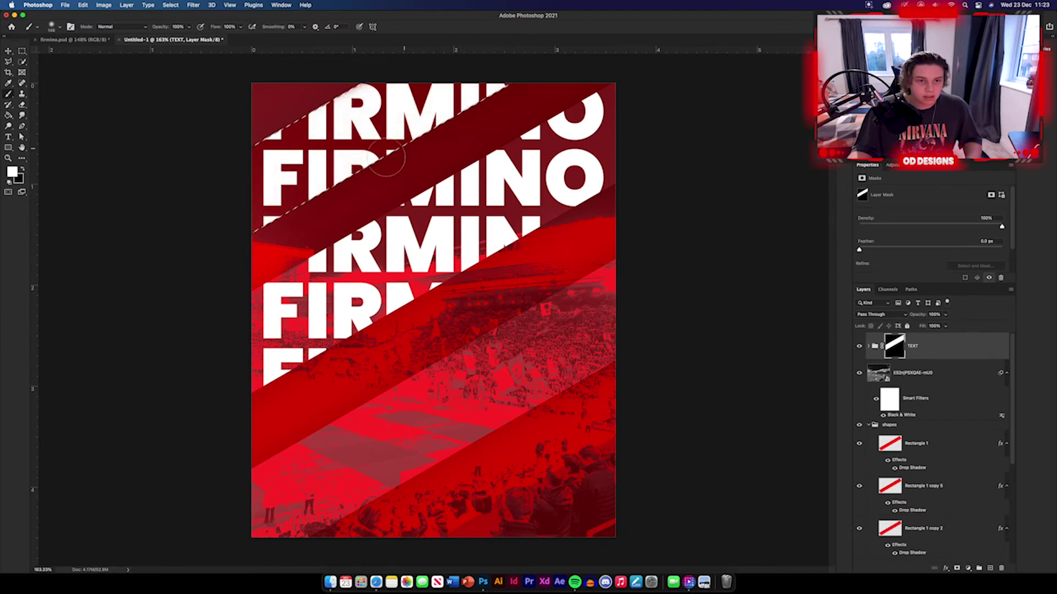
{"action": "key", "text": "super+d"}
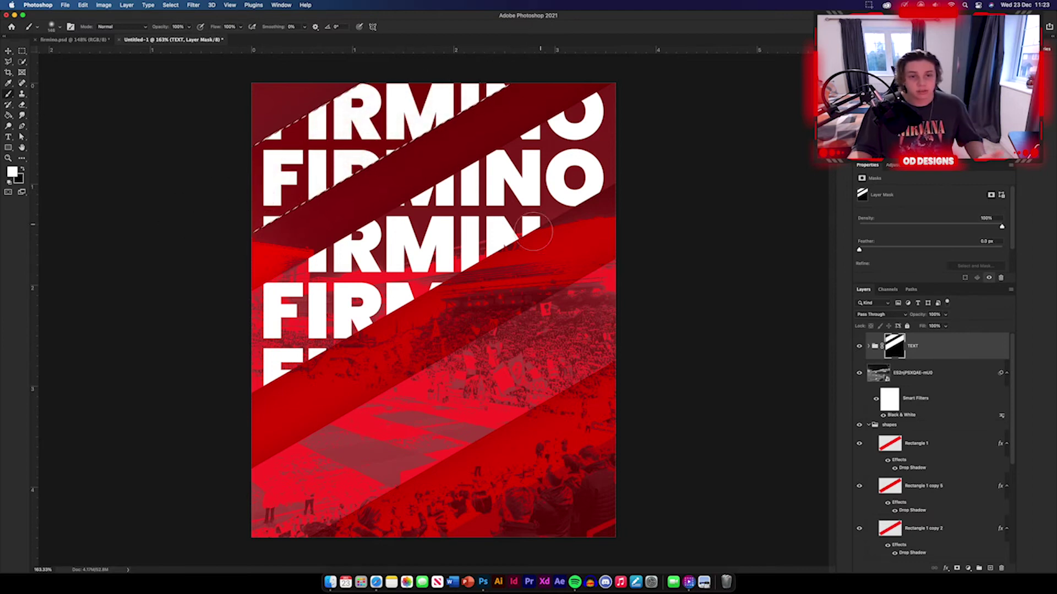
Step: Load the Rectangle 1 copy 2 stripe selection and paint white to reveal the text there
{"action": "scroll", "coordinate": [967, 408], "scroll_direction": "down", "scroll_amount": 3}
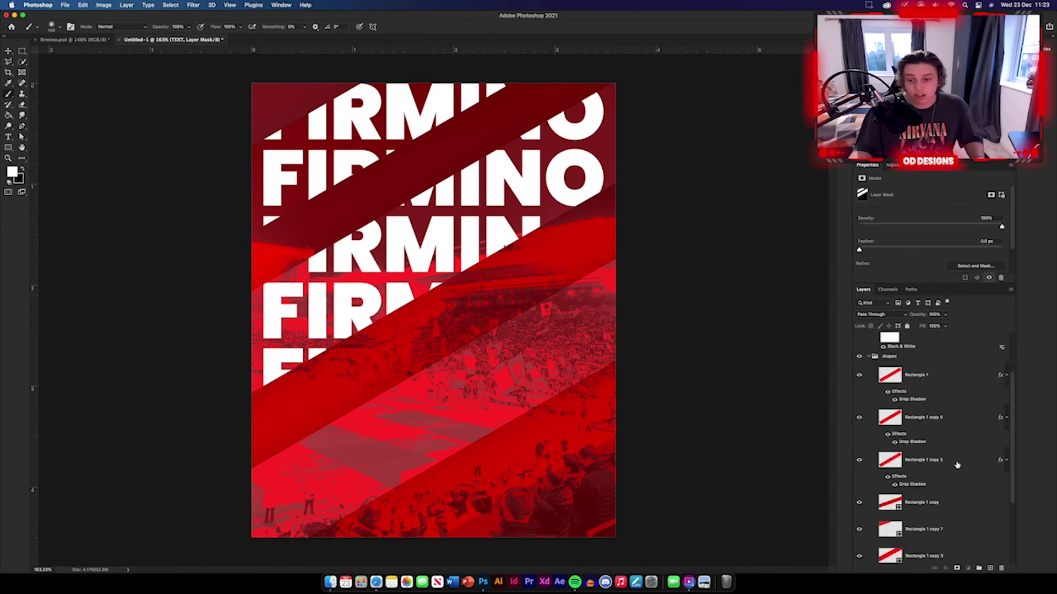
{"action": "left_click", "coordinate": [930, 460]}
{"action": "left_click", "coordinate": [170, 5]}
{"action": "left_click", "coordinate": [175, 182]}
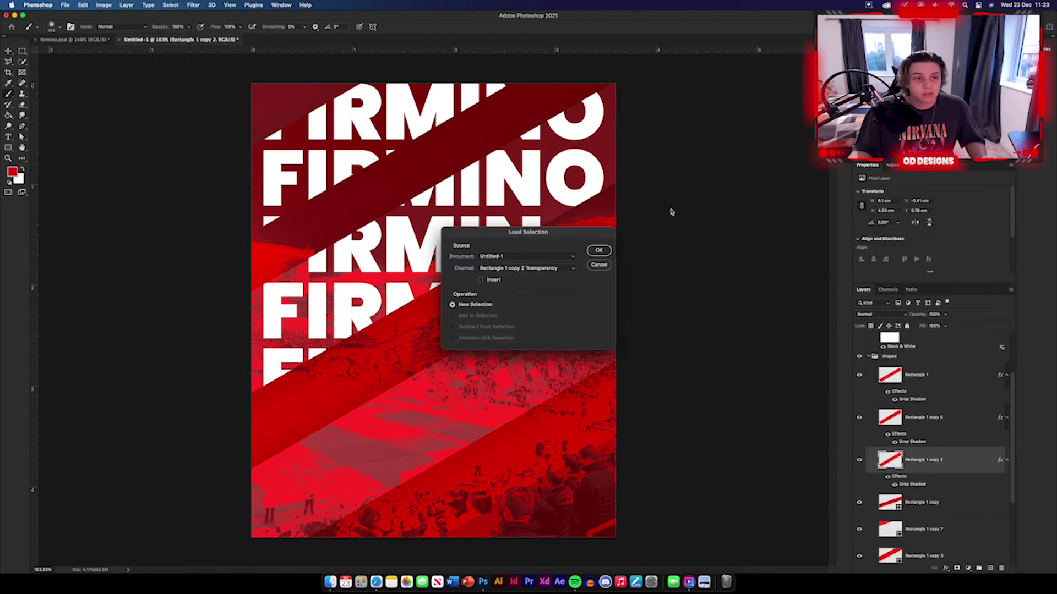
{"action": "left_click", "coordinate": [599, 251]}
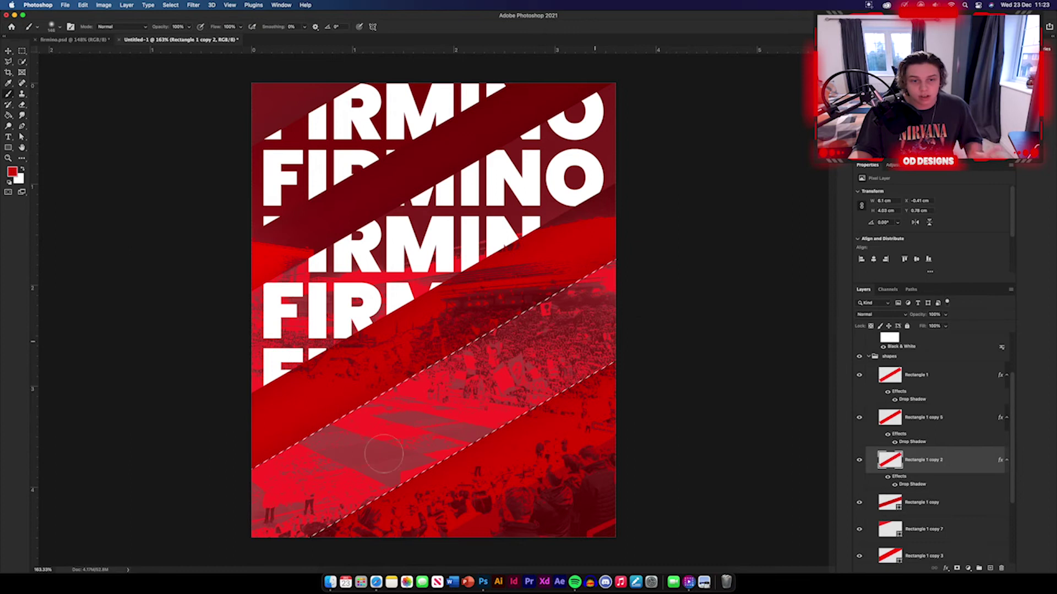
{"action": "left_click_drag", "start_coordinate": [608, 339], "coordinate": [398, 443]}
{"action": "key", "text": "super+z"}
{"action": "key", "text": "alt+period"}
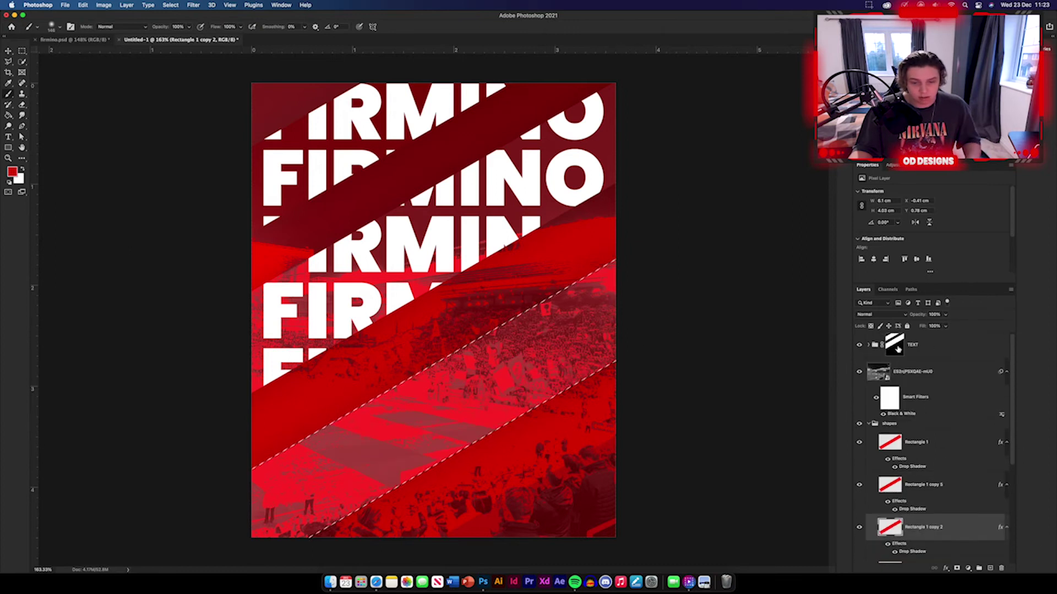
{"action": "mouse_move", "coordinate": [569, 356]}
{"action": "left_mouse_down"}
{"action": "mouse_move", "coordinate": [418, 446]}
{"action": "mouse_move", "coordinate": [550, 308]}
{"action": "mouse_move", "coordinate": [353, 501]}
{"action": "left_mouse_up"}
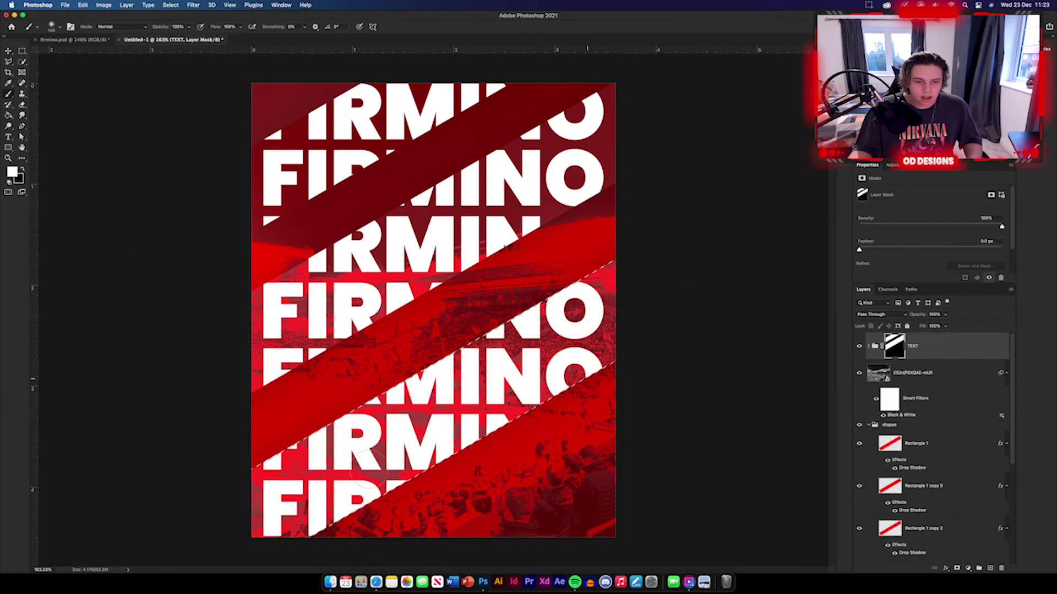
Step: Load the Rectangle 1 copy 6 stripe selection and fill it white on the TEXT mask
{"action": "scroll", "coordinate": [936, 463], "scroll_direction": "down", "scroll_amount": 5}
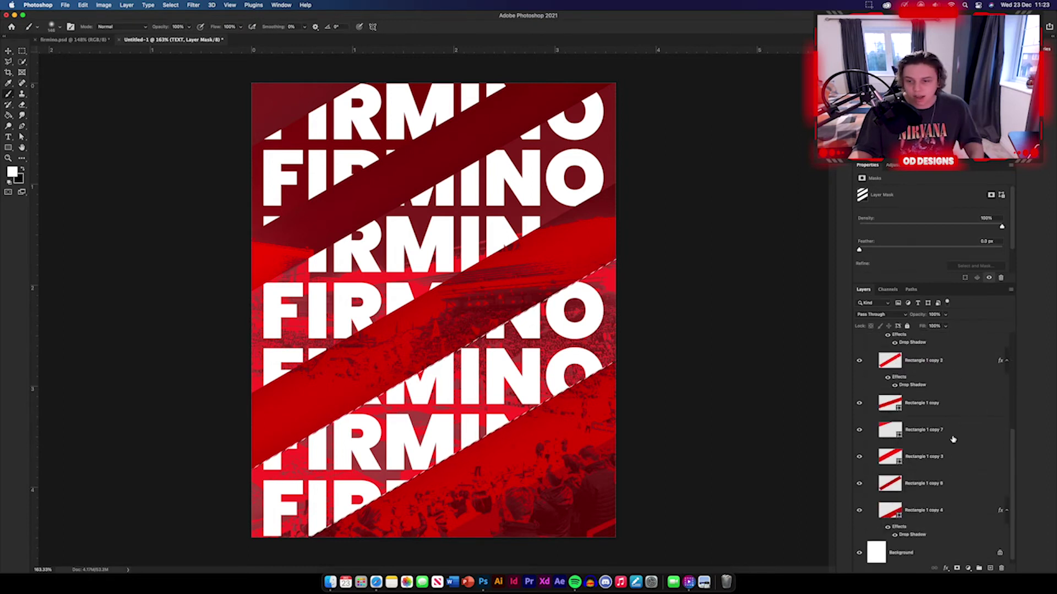
{"action": "left_click", "coordinate": [967, 485]}
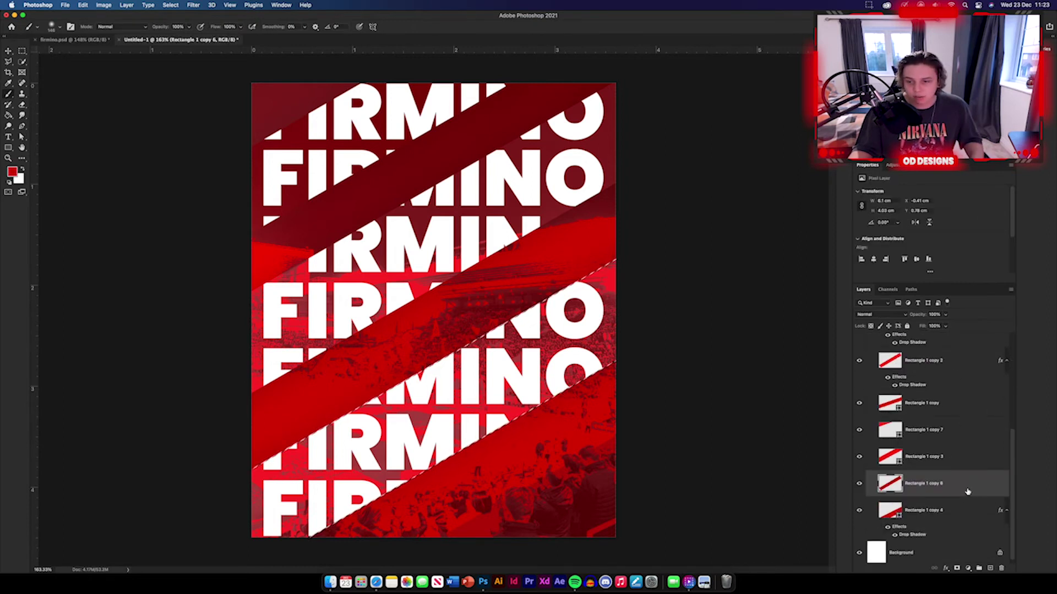
{"action": "left_click", "coordinate": [170, 4]}
{"action": "left_click", "coordinate": [206, 189]}
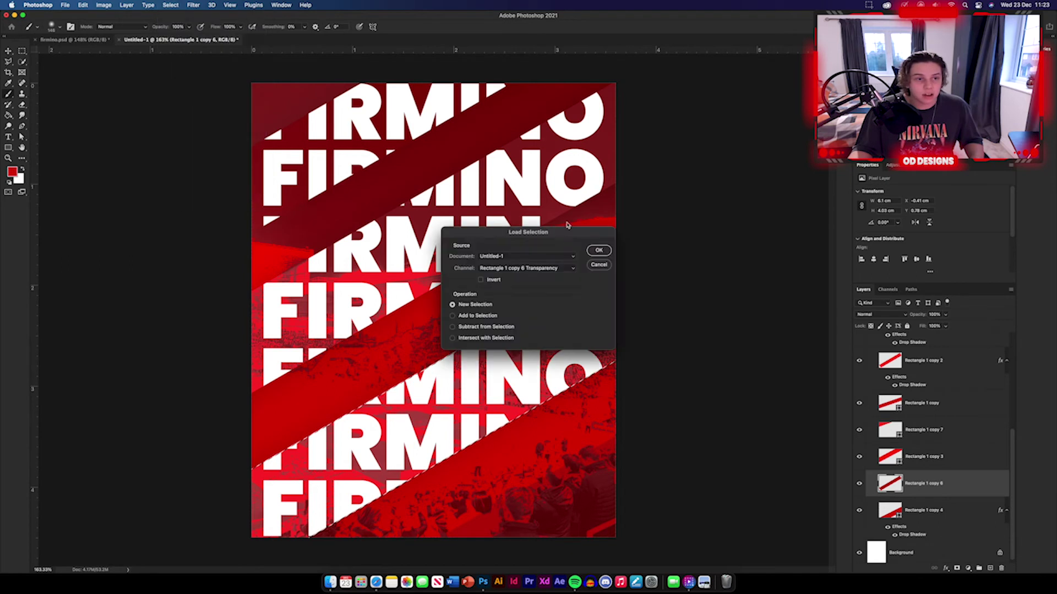
{"action": "left_click", "coordinate": [597, 250]}
{"action": "scroll", "coordinate": [913, 396], "scroll_direction": "up", "scroll_amount": 5}
{"action": "left_click", "coordinate": [902, 350]}
{"action": "key", "text": "d"}
{"action": "key", "text": "alt+BackSpace"}
{"action": "key", "text": "ctrl+d"}
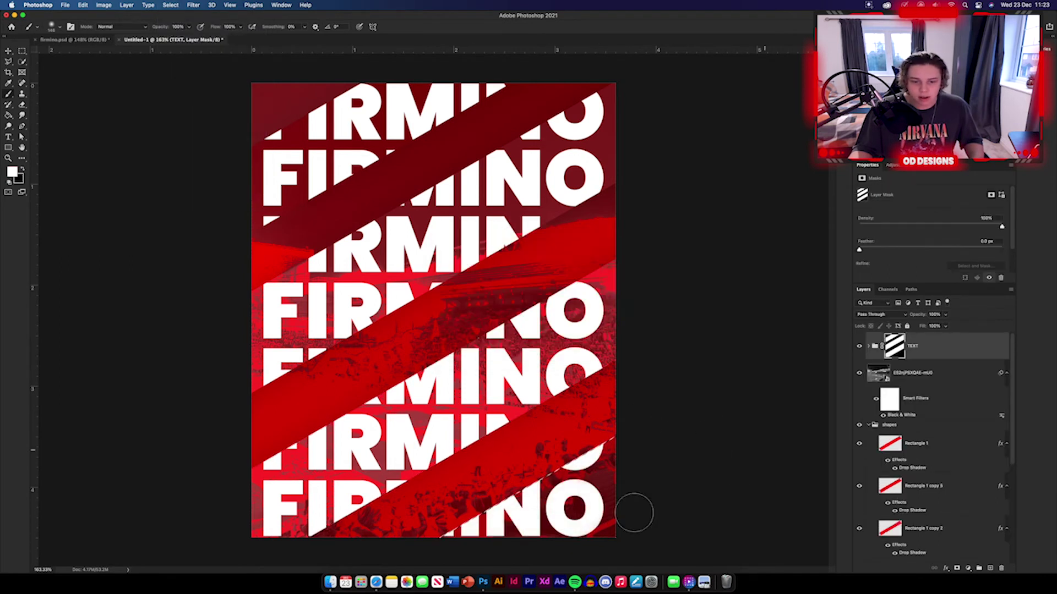
{"action": "key", "text": "v"}
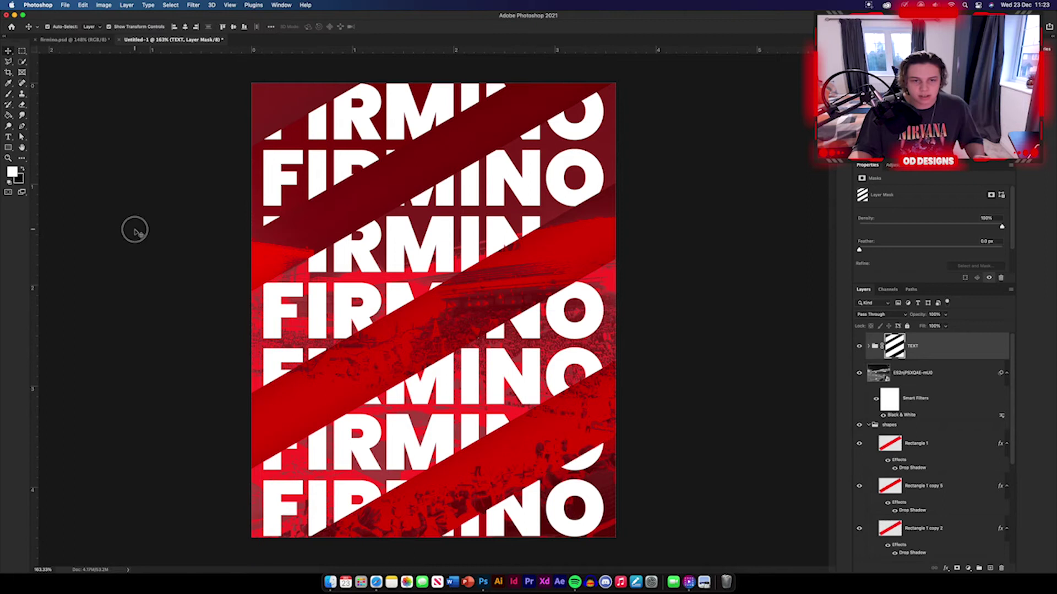
{"action": "left_click", "coordinate": [143, 219]}
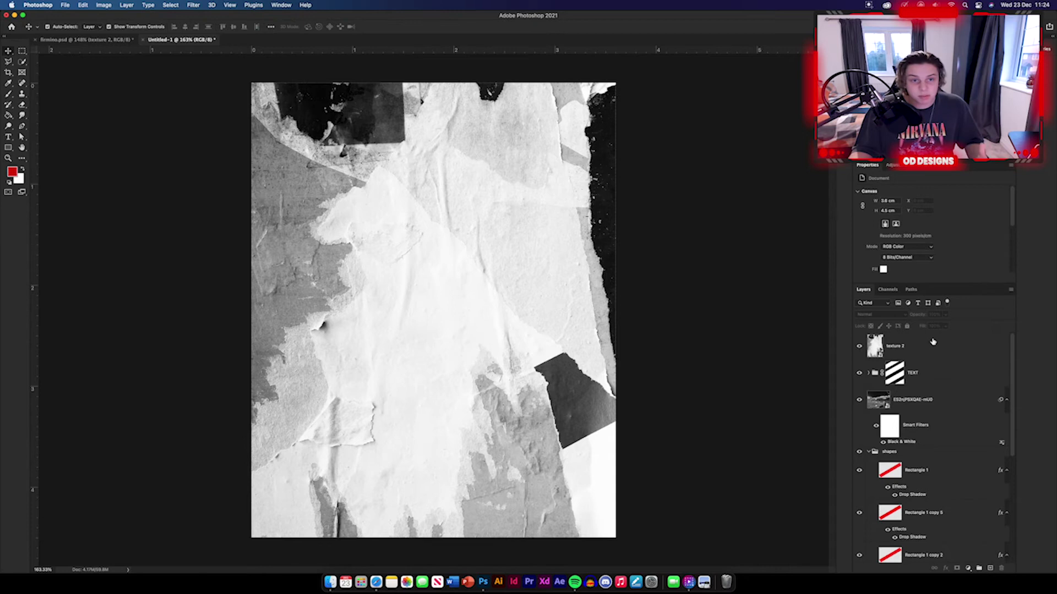
Step: Set the texture 2 layer's blend mode to Darker Color
{"action": "left_click", "coordinate": [933, 344]}
{"action": "left_click", "coordinate": [893, 317]}
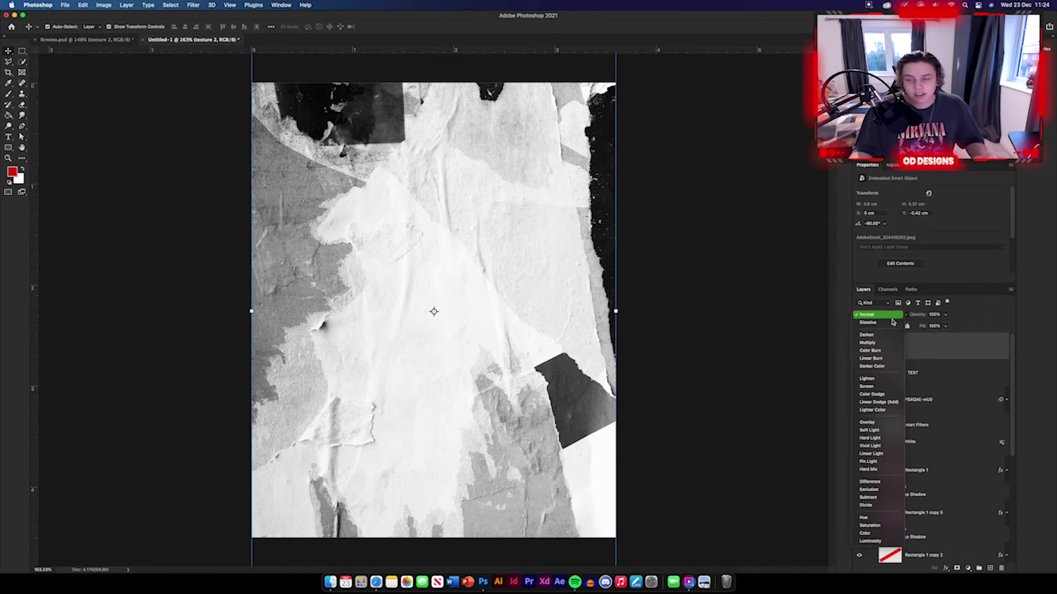
{"action": "left_click", "coordinate": [881, 366]}
{"action": "left_click", "coordinate": [752, 333]}
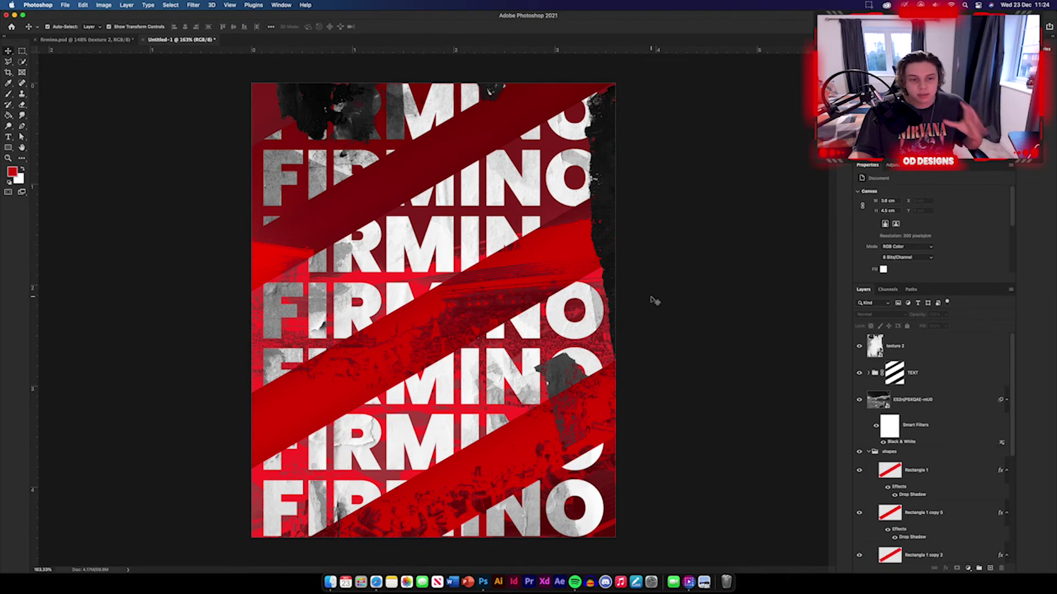
{"action": "left_click", "coordinate": [783, 377]}
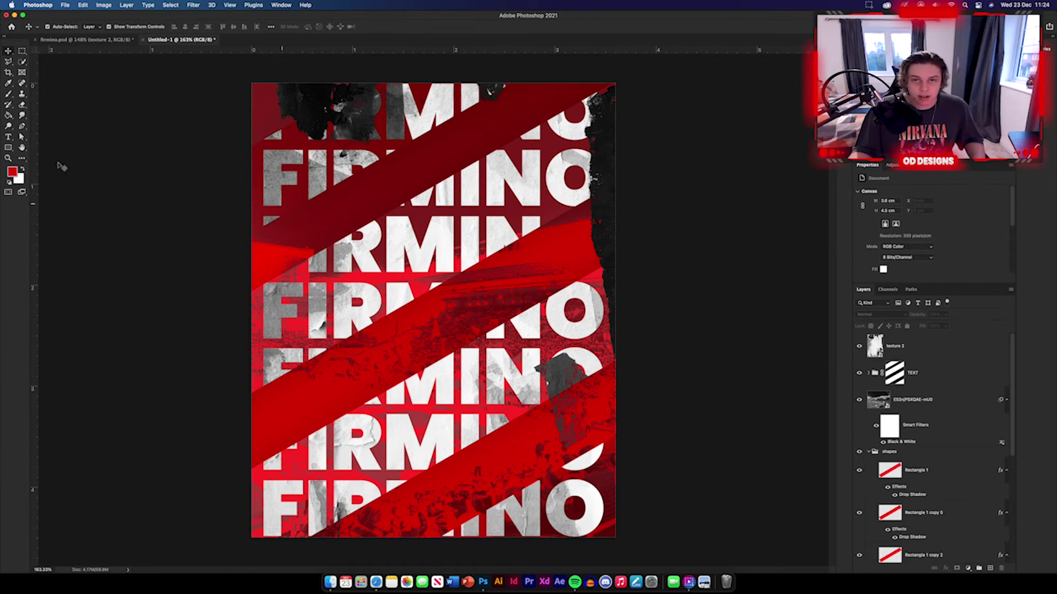
{"action": "left_click", "coordinate": [8, 147]}
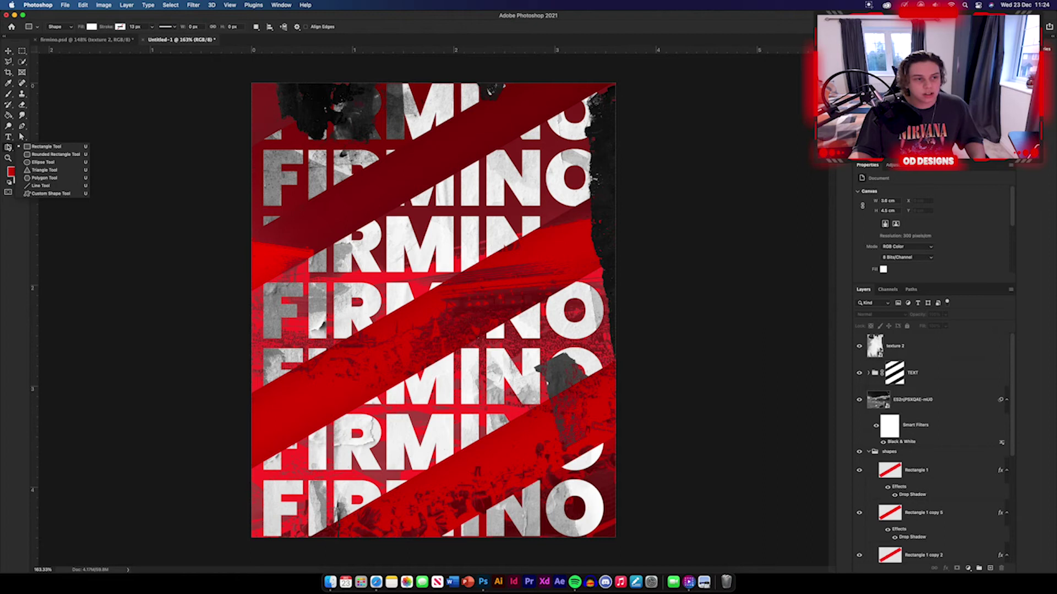
Step: Draw a large circle with the Ellipse Tool and centre it on the poster
{"action": "left_click", "coordinate": [43, 162]}
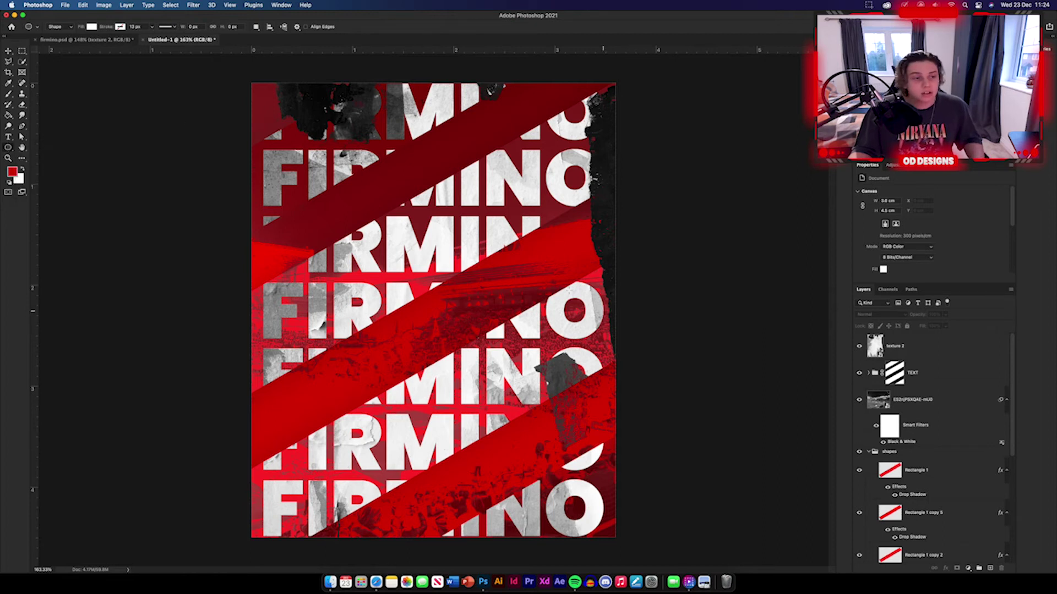
{"action": "left_click_drag", "start_coordinate": [351, 168], "coordinate": [594, 411]}
{"action": "key", "text": "v"}
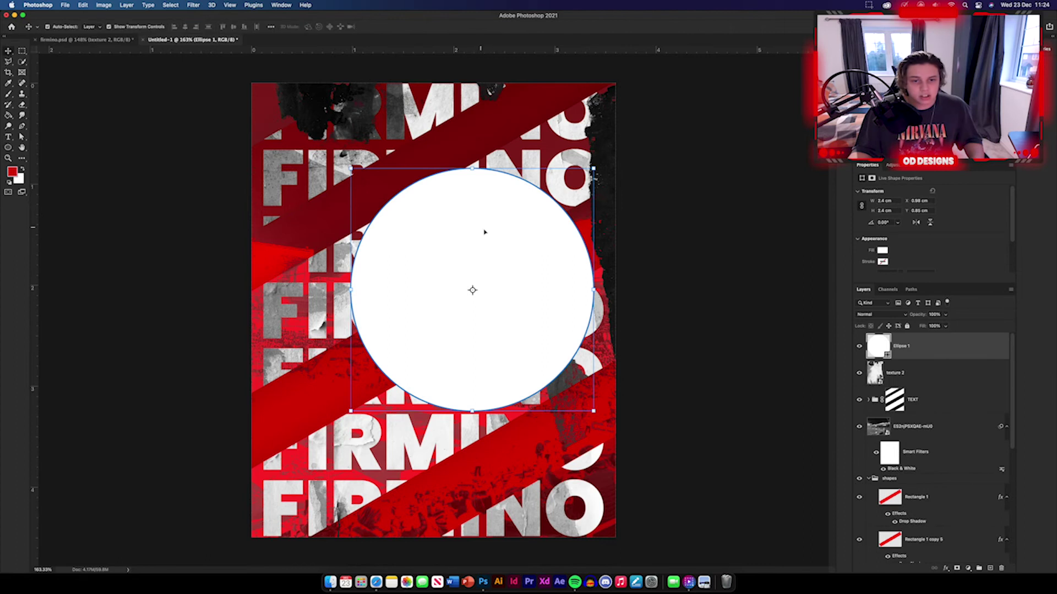
{"action": "left_click_drag", "start_coordinate": [507, 245], "coordinate": [453, 275]}
{"action": "left_click", "coordinate": [709, 286]}
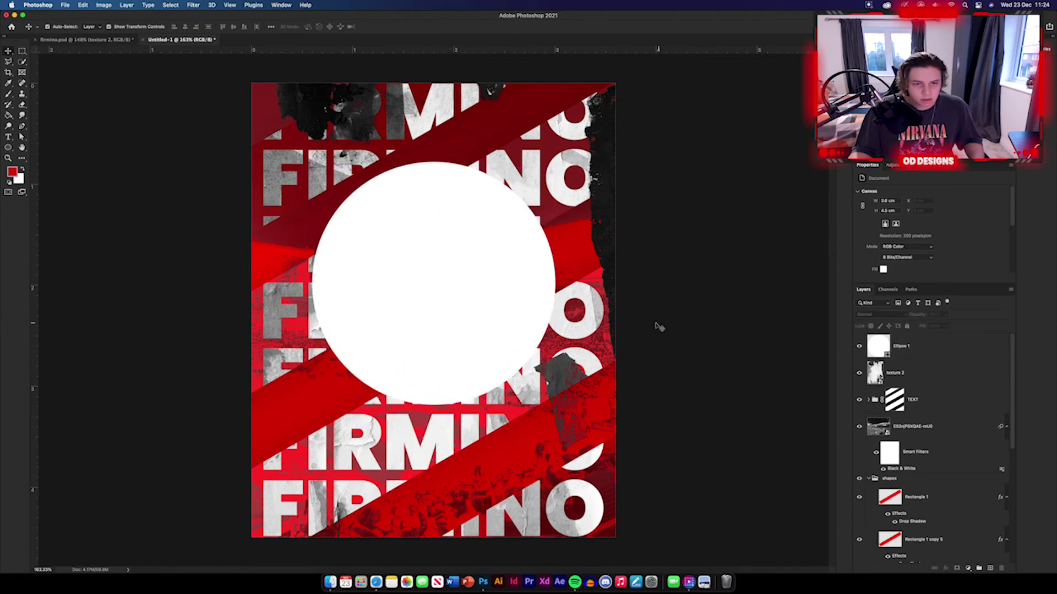
Step: Fill the Ellipse 1 circle with a bright red and bring up its layer style settings
{"action": "left_click", "coordinate": [962, 349]}
{"action": "key", "text": "alt+BackSpace"}
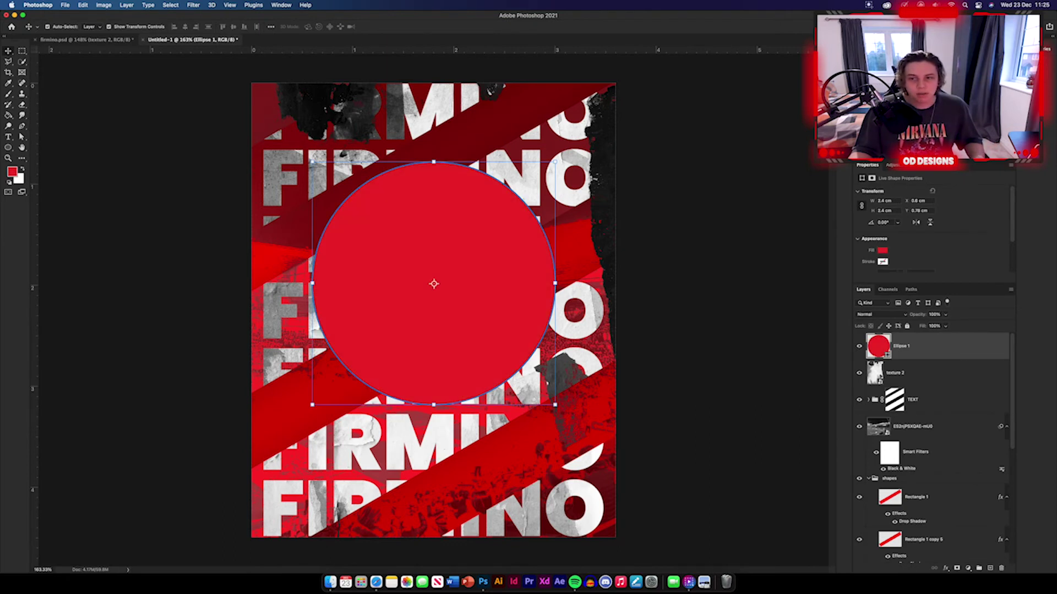
{"action": "left_click", "coordinate": [725, 294]}
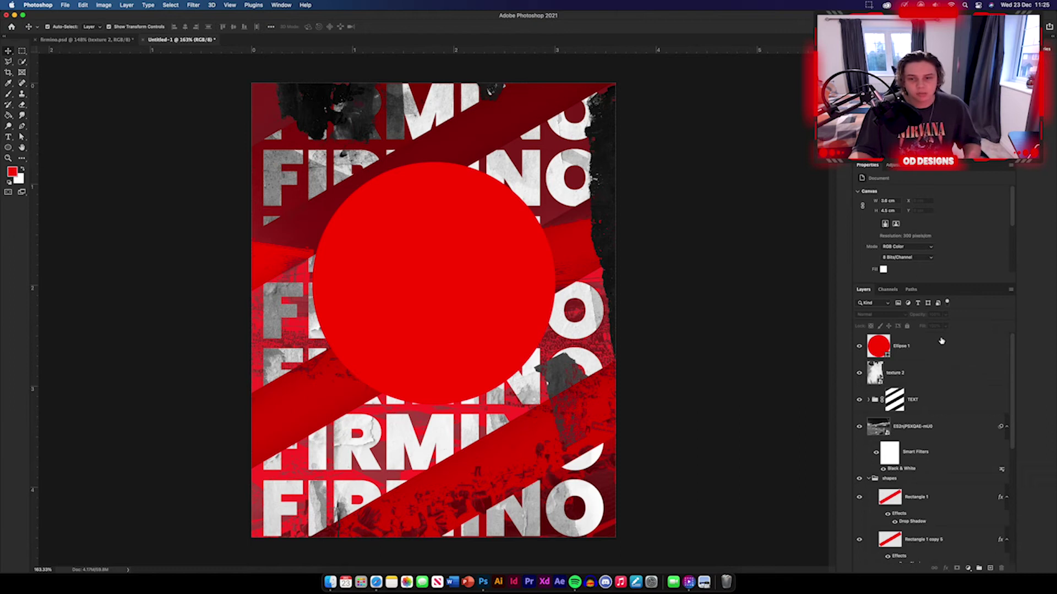
{"action": "double_click", "coordinate": [910, 343]}
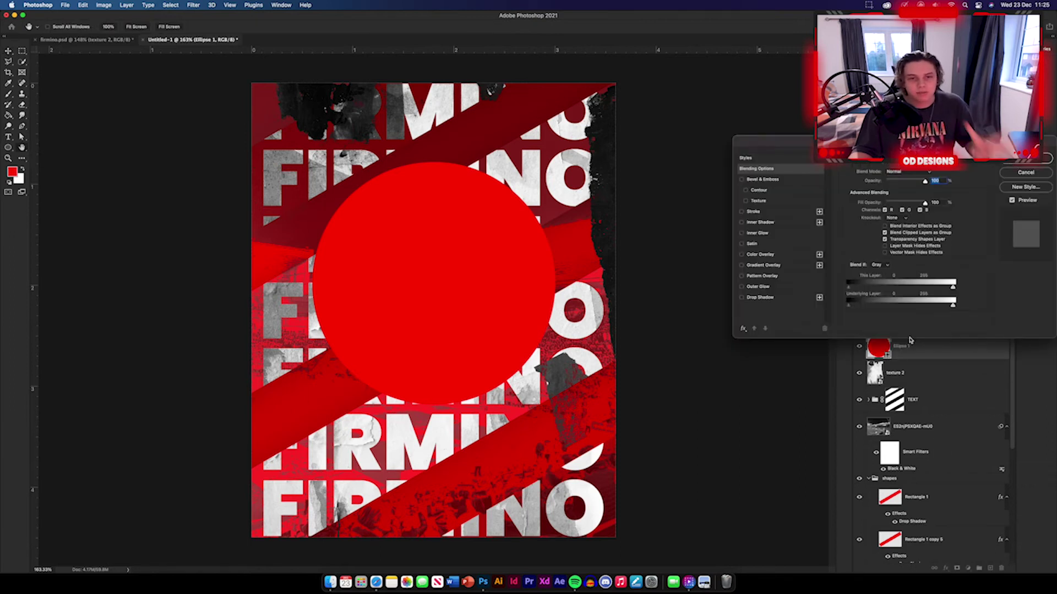
Step: Add a drop shadow to the red circle and rasterize the Ellipse 1 layer
{"action": "left_click", "coordinate": [761, 298]}
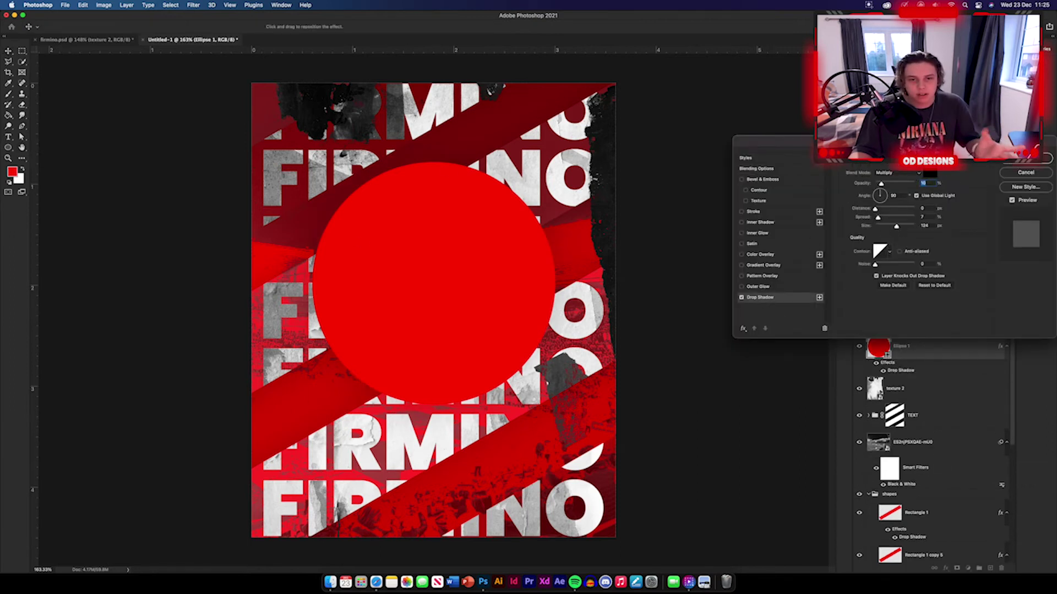
{"action": "key", "text": "Return"}
{"action": "left_click", "coordinate": [800, 297]}
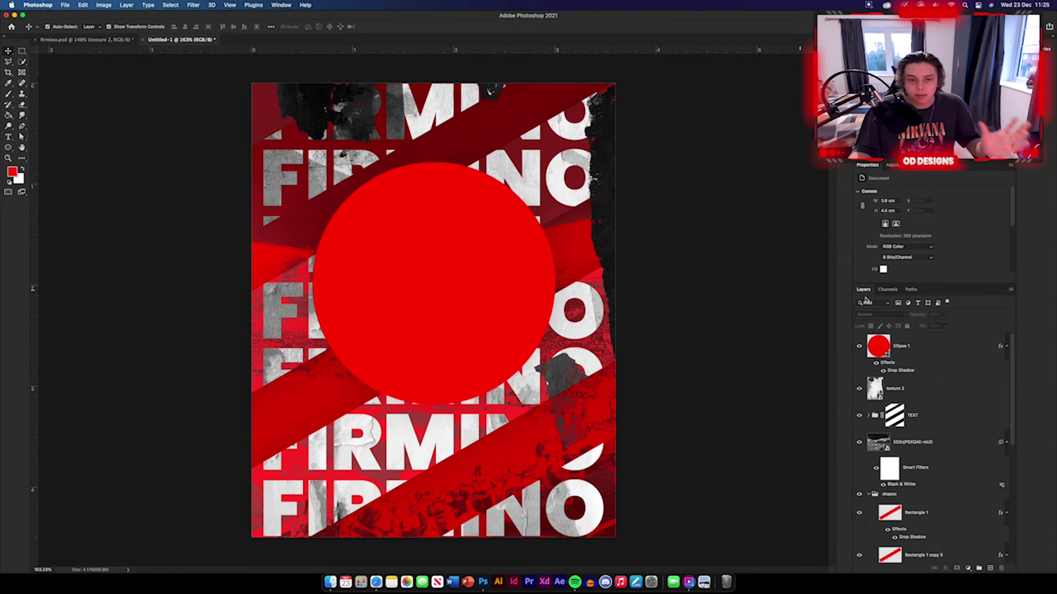
{"action": "right_click", "coordinate": [955, 347]}
{"action": "left_click", "coordinate": [769, 305]}
{"action": "left_click", "coordinate": [774, 308]}
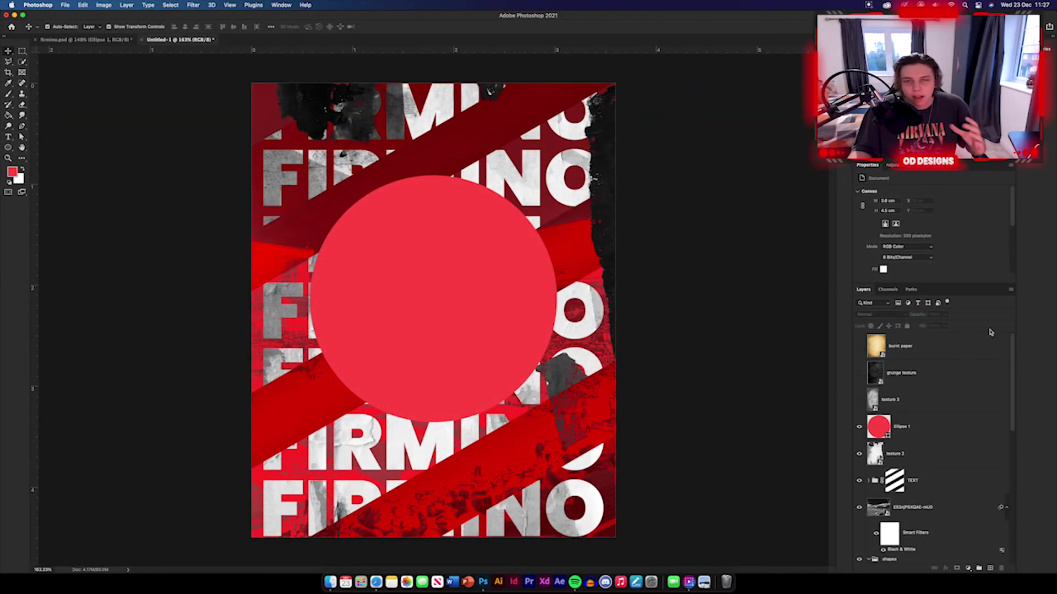
Step: Show the texture 3 layer and clip it to the red circle
{"action": "left_click", "coordinate": [860, 400]}
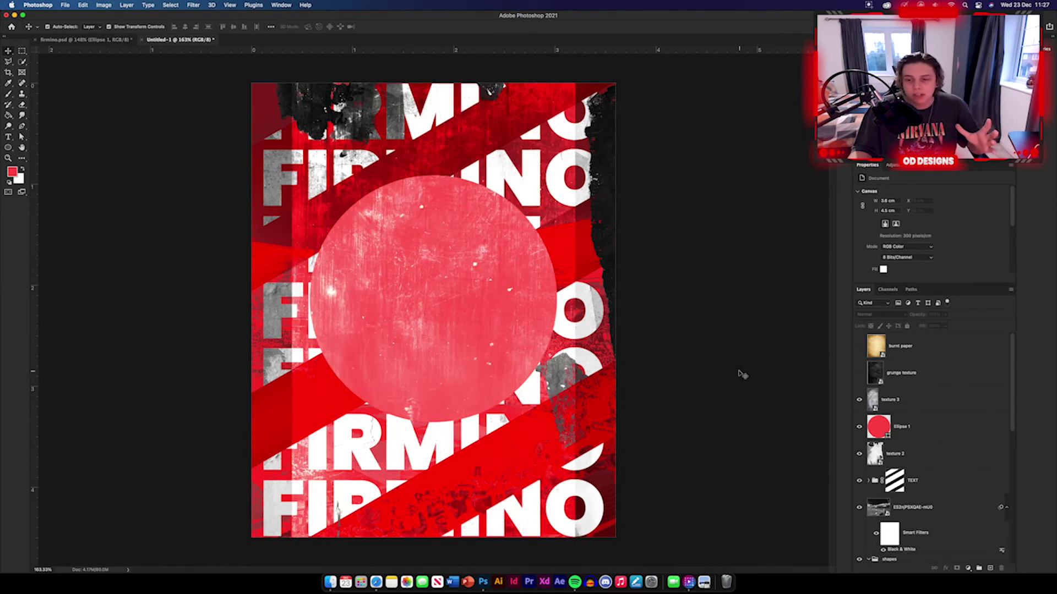
{"action": "left_click", "coordinate": [897, 406]}
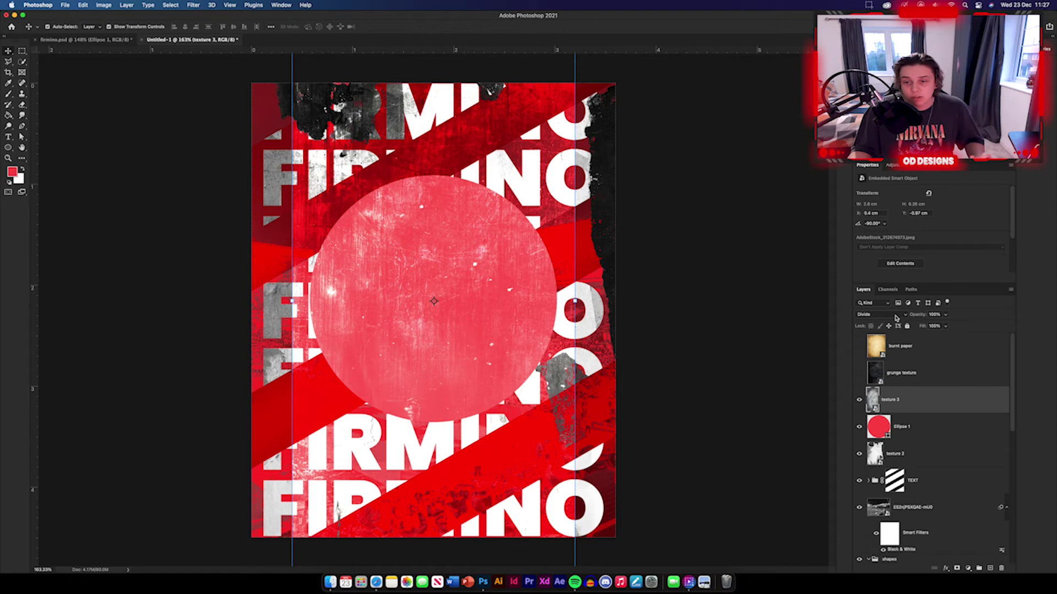
{"action": "left_click", "coordinate": [911, 414], "text": "alt"}
{"action": "left_click", "coordinate": [778, 376]}
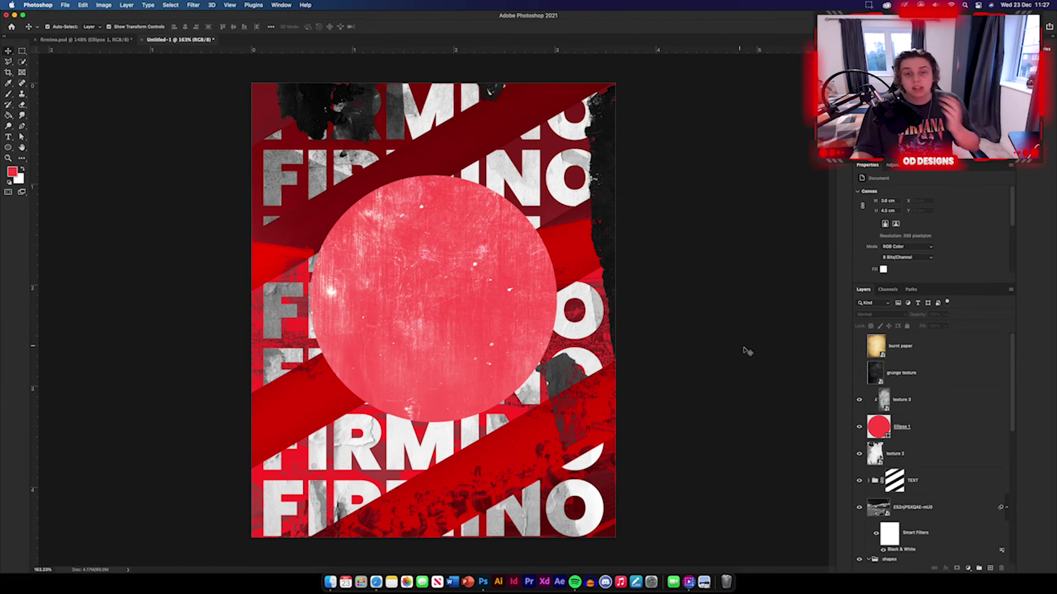
Step: Show the grunge texture layer and lower its opacity to about 80%
{"action": "left_click", "coordinate": [859, 373]}
{"action": "left_click_drag", "start_coordinate": [589, 152], "coordinate": [589, 152]}
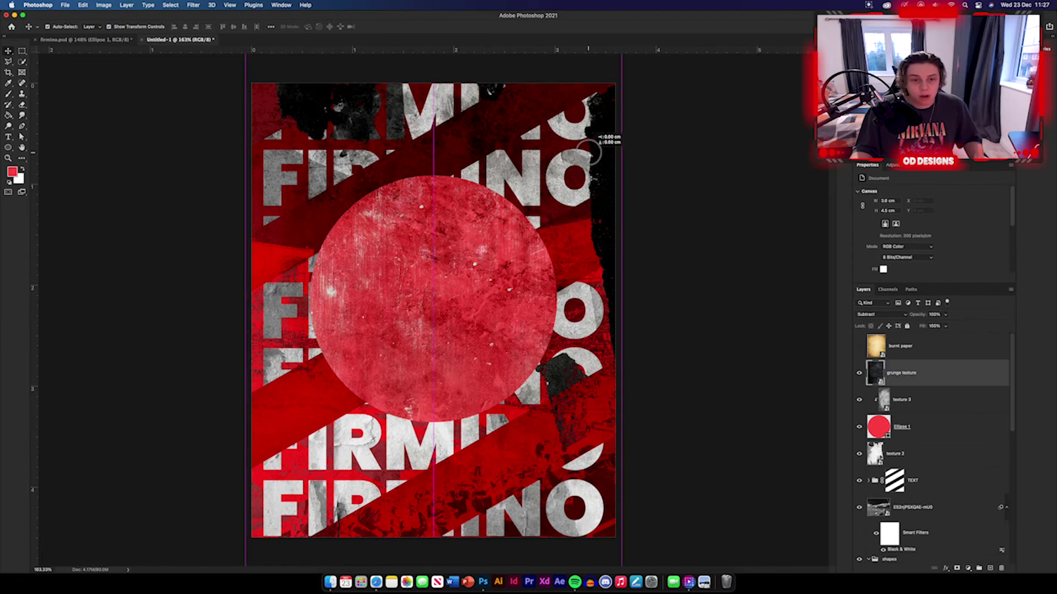
{"action": "left_click_drag", "start_coordinate": [926, 318], "coordinate": [914, 319]}
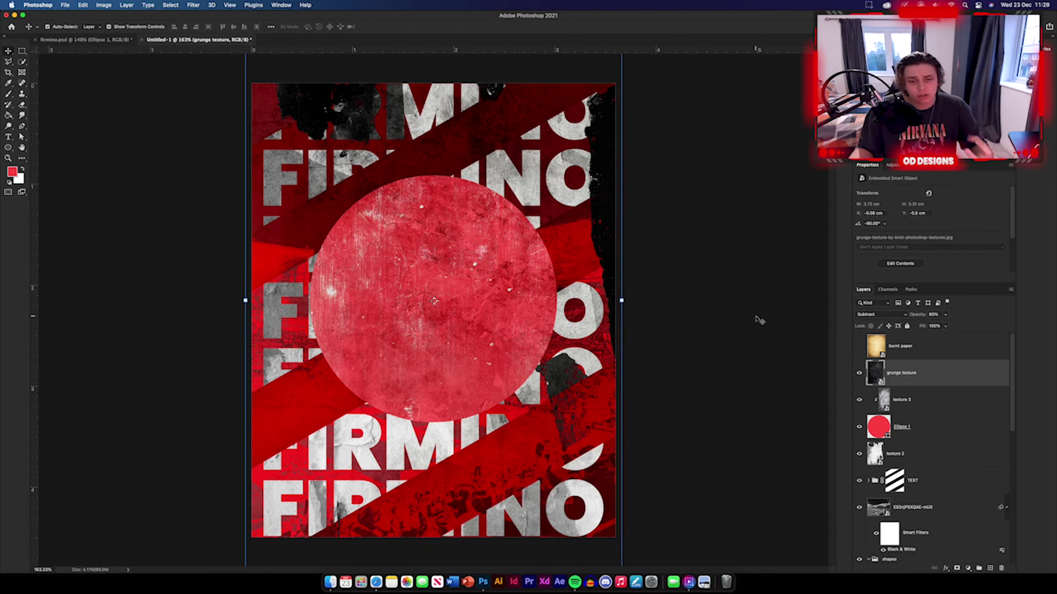
Step: Turn on the gold burnt paper texture and bring the Firmino player render into the poster
{"action": "left_click", "coordinate": [922, 346]}
{"action": "left_click", "coordinate": [859, 347]}
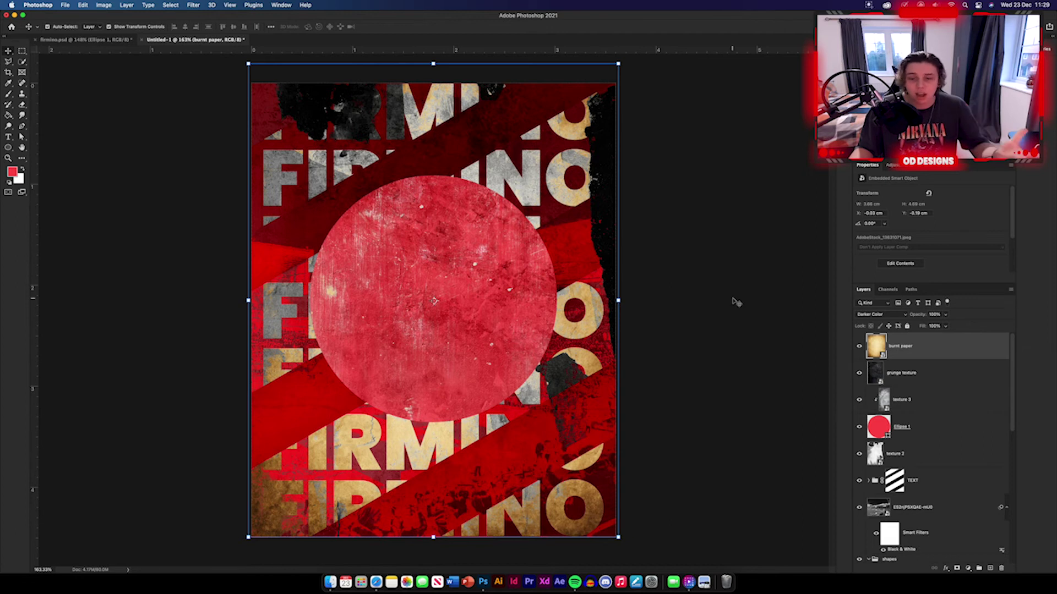
{"action": "key", "text": "super+alt+a"}
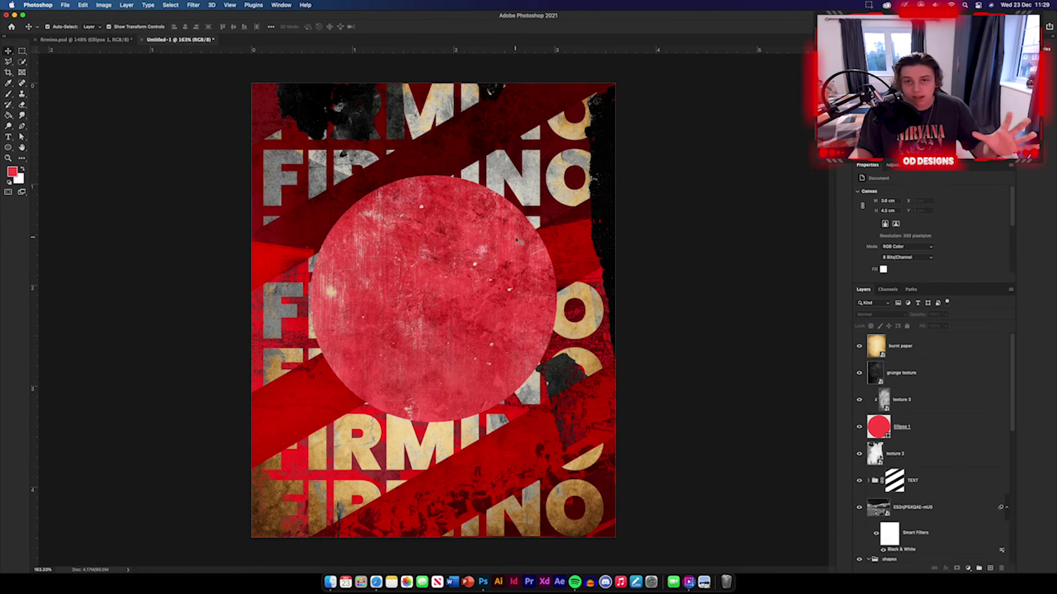
{"action": "left_click", "coordinate": [934, 424]}
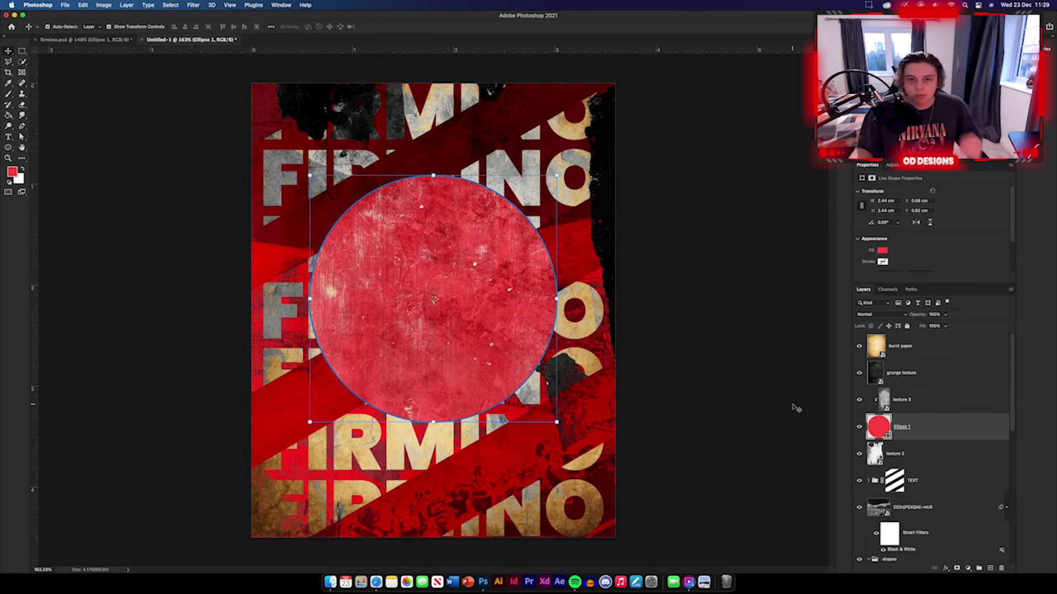
{"action": "left_click", "coordinate": [88, 40]}
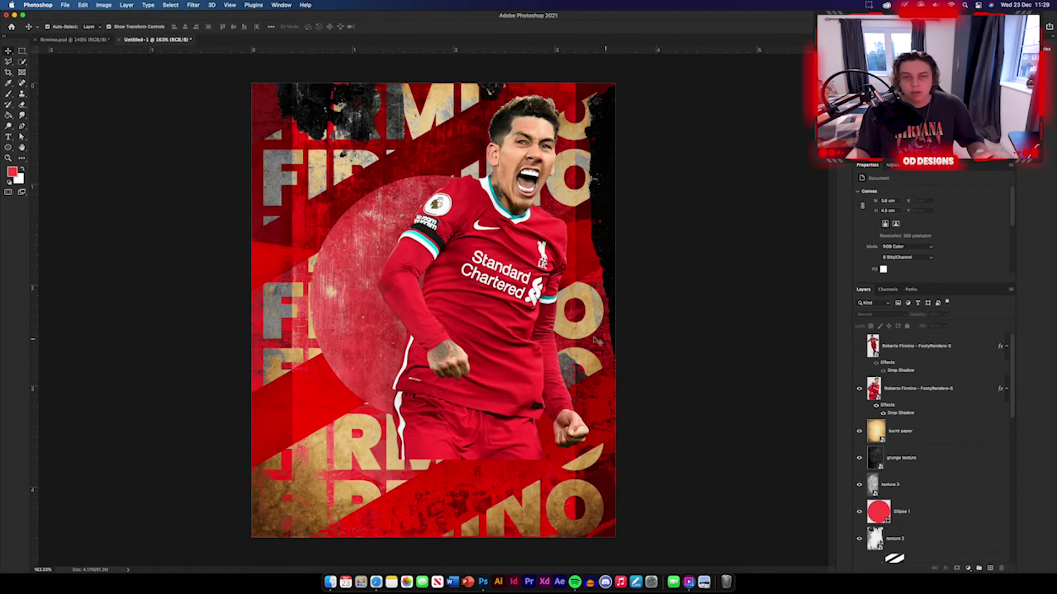
Step: Scale the Firmino render down and position it centred over the red circle
{"action": "left_click_drag", "start_coordinate": [468, 300], "coordinate": [363, 360]}
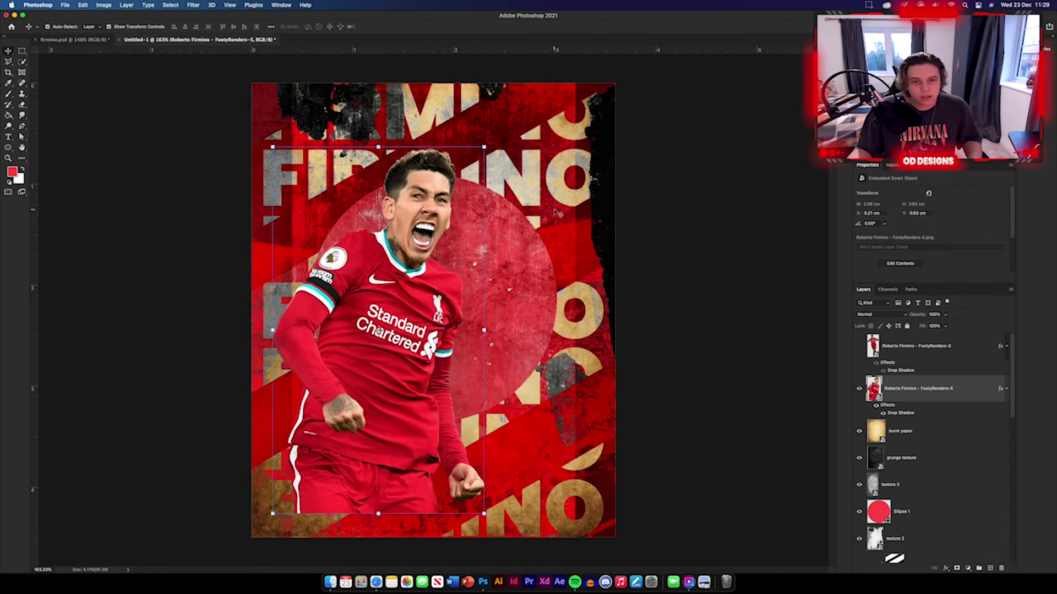
{"action": "left_click", "coordinate": [605, 264]}
{"action": "left_click", "coordinate": [657, 318]}
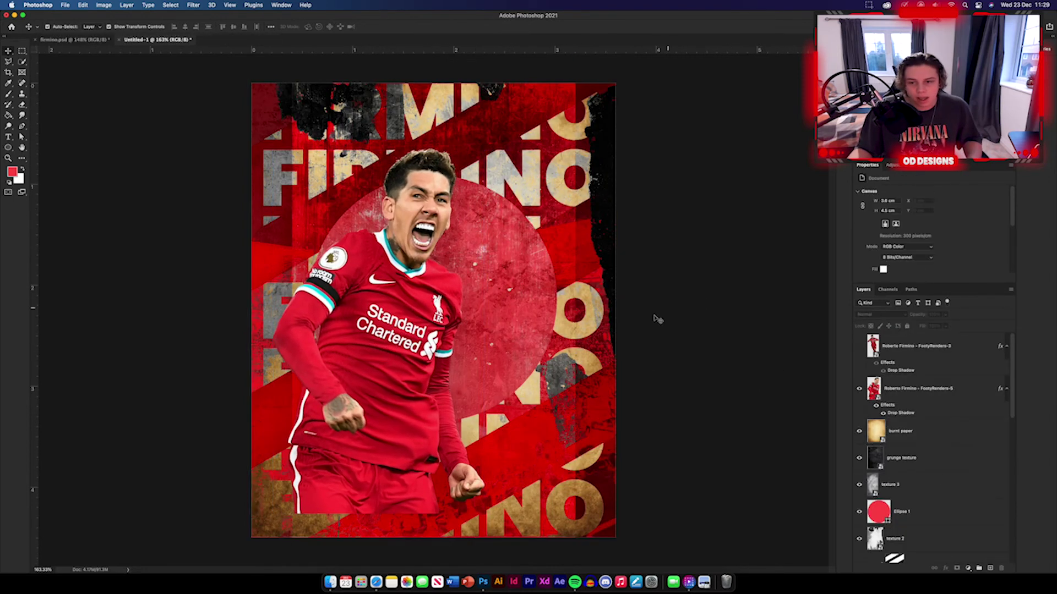
{"action": "left_click", "coordinate": [908, 495]}
{"action": "left_click_drag", "start_coordinate": [435, 286], "coordinate": [479, 242]}
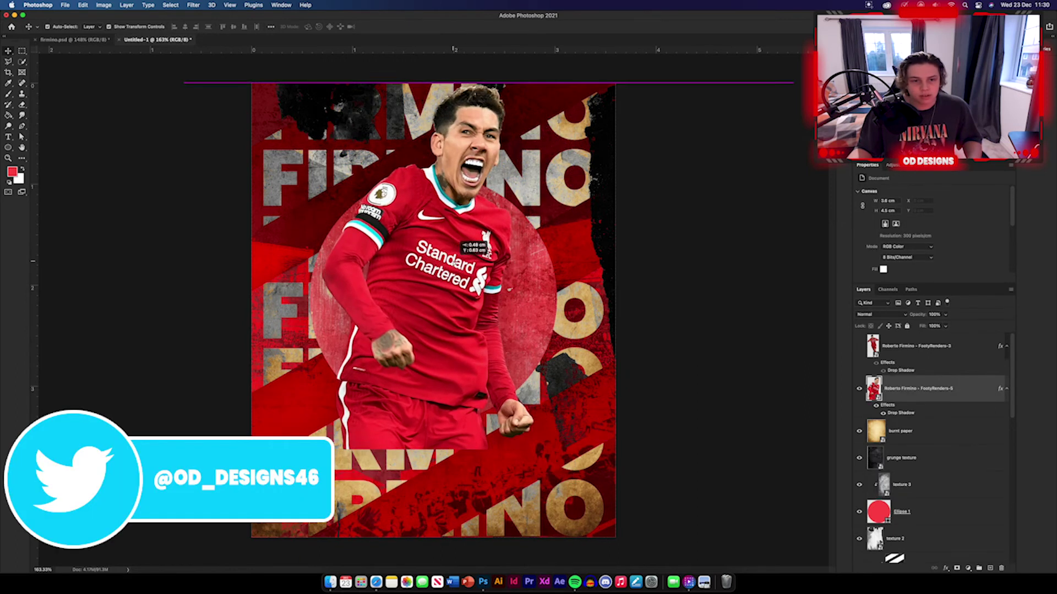
{"action": "left_click_drag", "start_coordinate": [428, 82], "coordinate": [438, 110]}
{"action": "left_click_drag", "start_coordinate": [425, 287], "coordinate": [474, 300]}
{"action": "key", "text": "Return"}
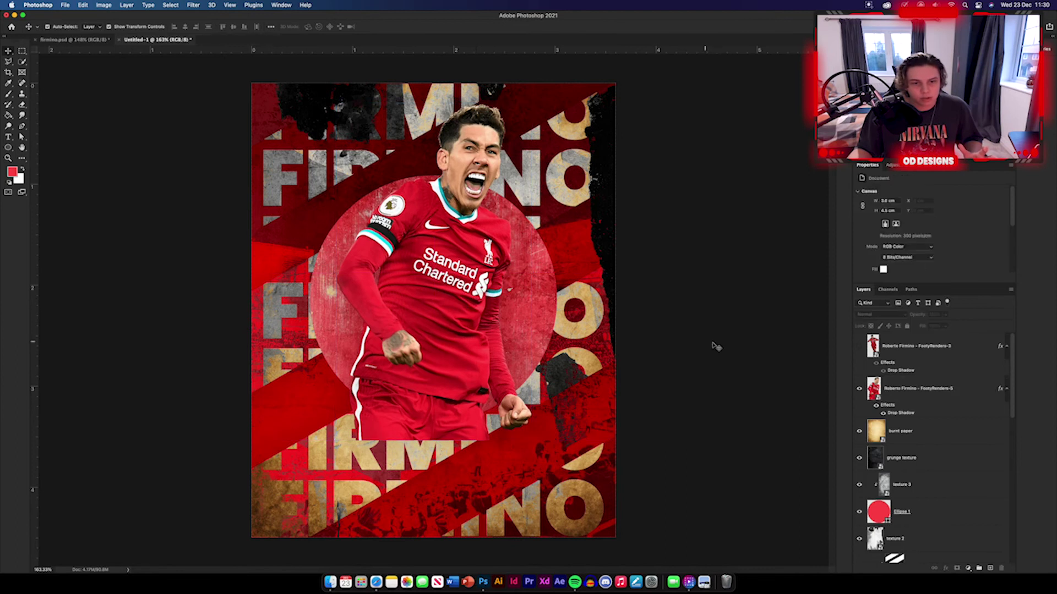
{"action": "left_click", "coordinate": [891, 521]}
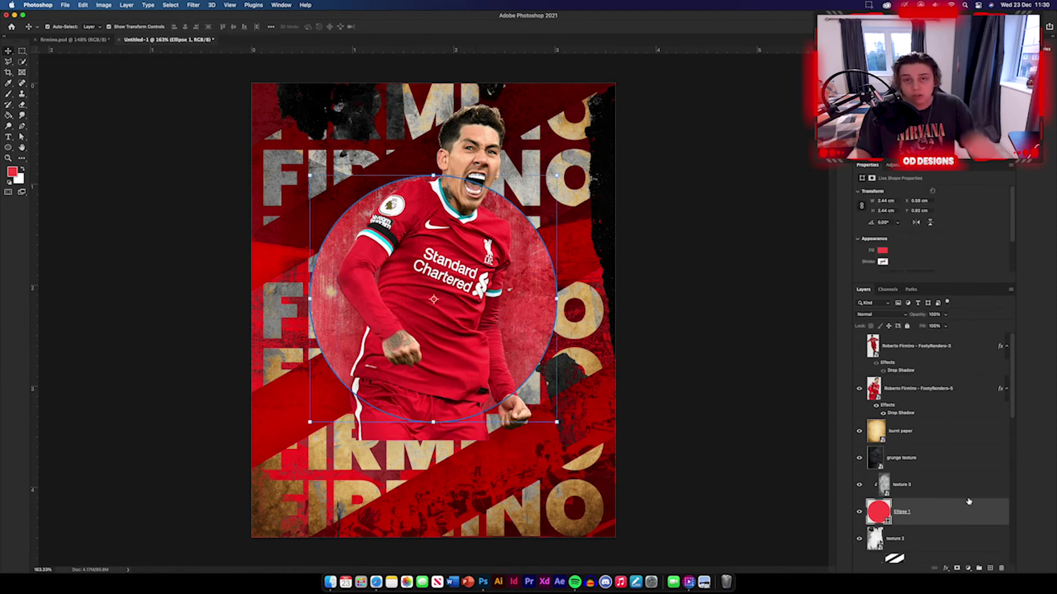
Step: Rasterize the Ellipse 1 circle and load it as a selection
{"action": "right_click", "coordinate": [907, 522]}
{"action": "left_click", "coordinate": [927, 512]}
{"action": "left_click", "coordinate": [171, 5]}
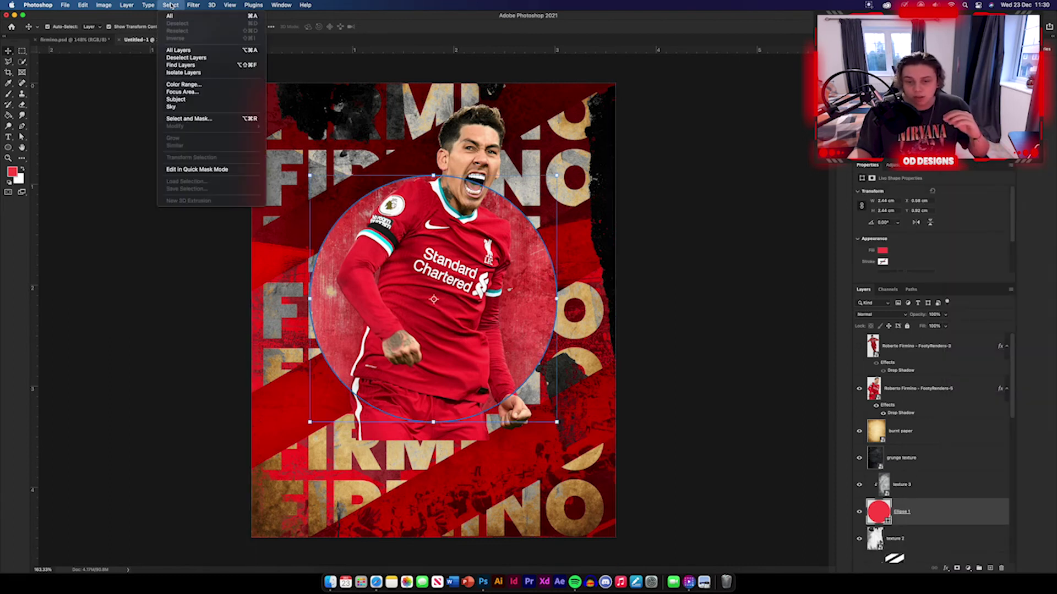
{"action": "key", "text": "Escape"}
{"action": "right_click", "coordinate": [946, 522]}
{"action": "left_click", "coordinate": [969, 303]}
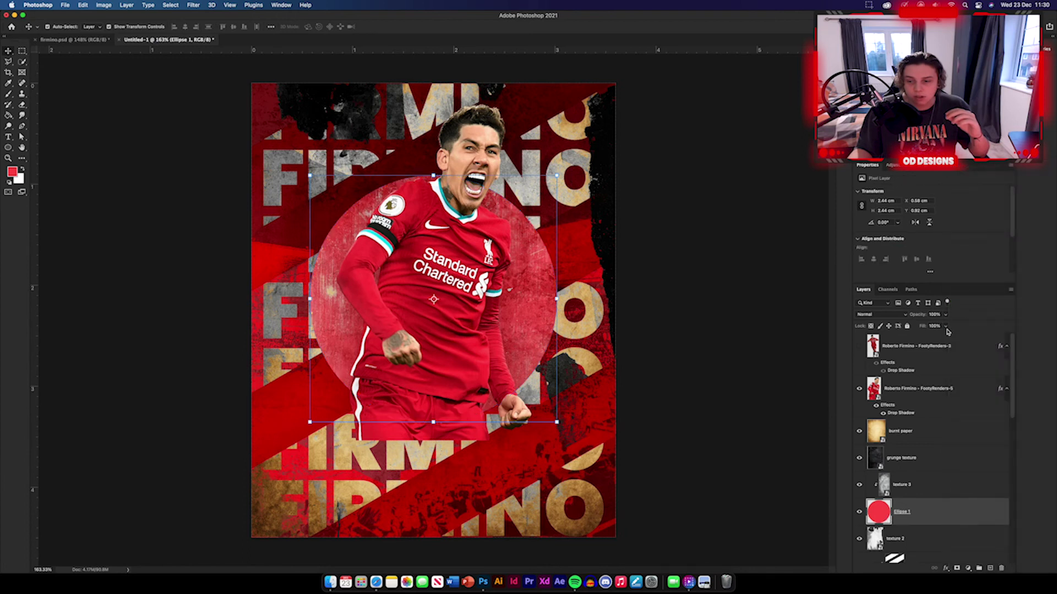
{"action": "left_click", "coordinate": [193, 5]}
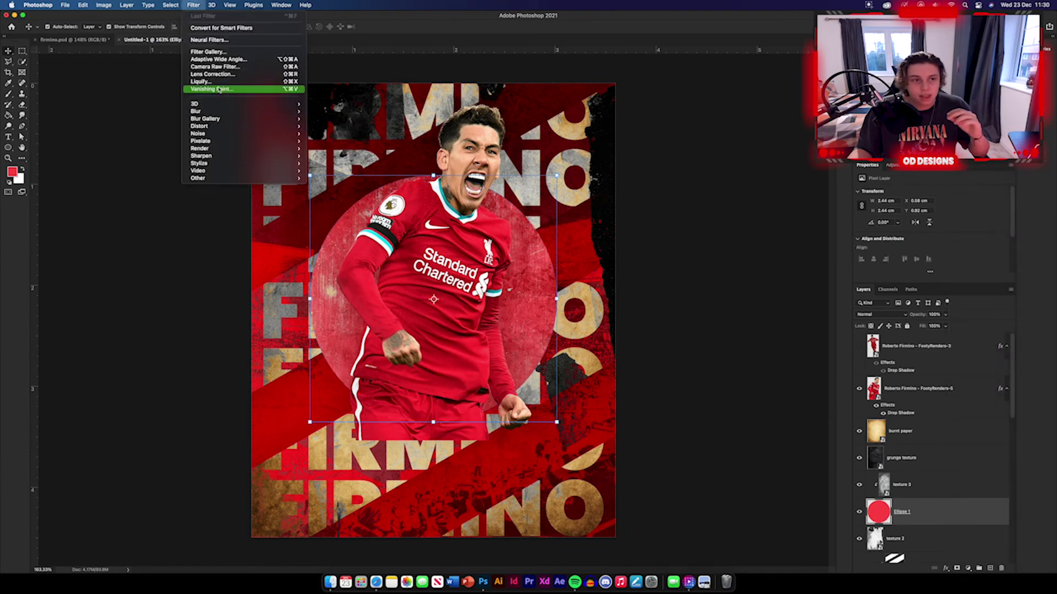
{"action": "mouse_move", "coordinate": [159, 5]}
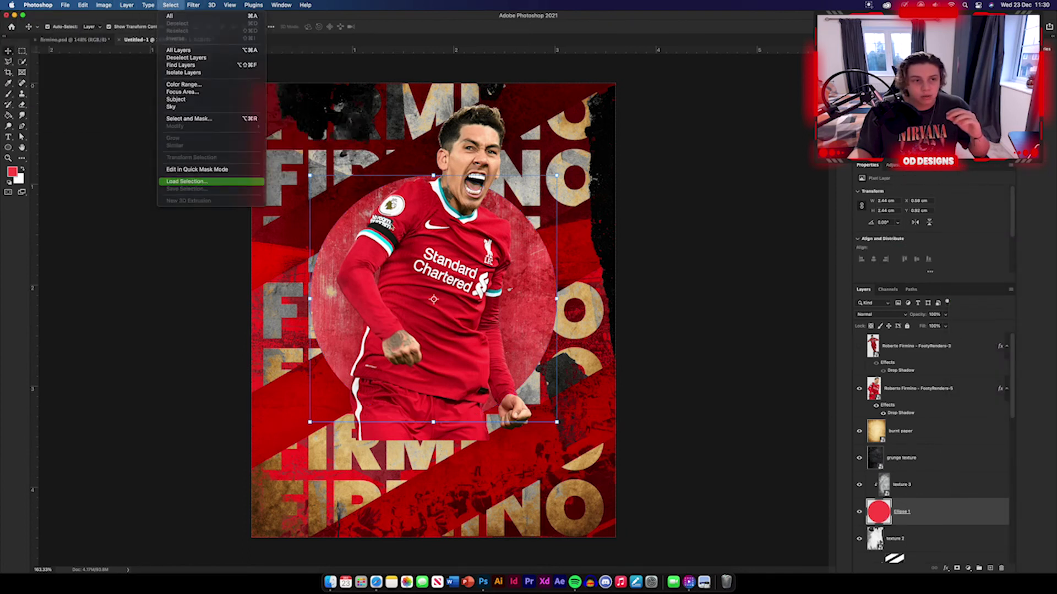
{"action": "left_click", "coordinate": [181, 181]}
{"action": "left_click", "coordinate": [599, 250]}
Step: Mask the Firmino render to the circle, paint his head back in, and duplicate the layer
{"action": "left_click", "coordinate": [942, 389]}
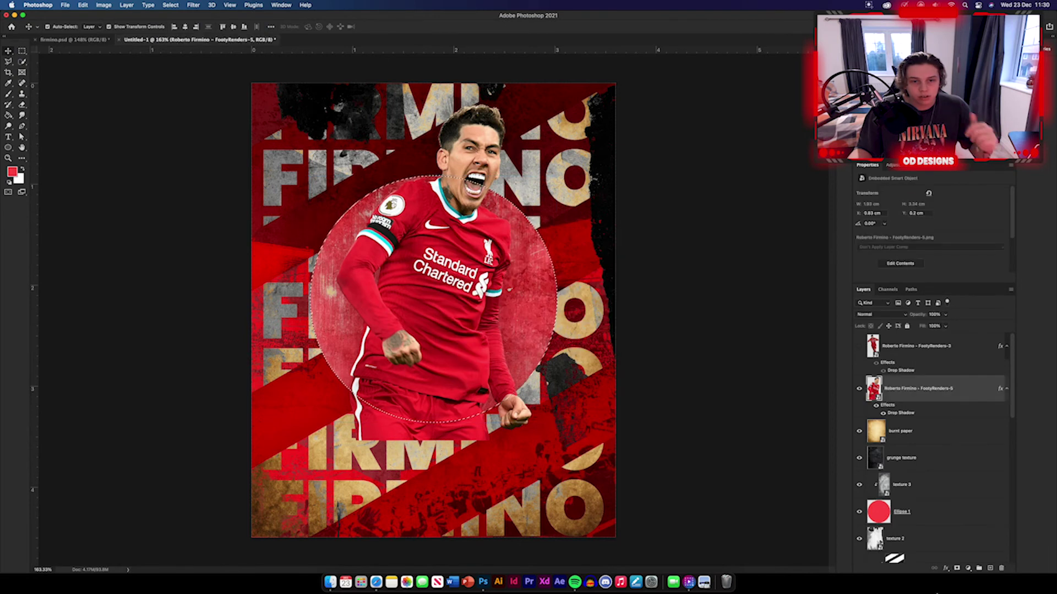
{"action": "left_click", "coordinate": [956, 568]}
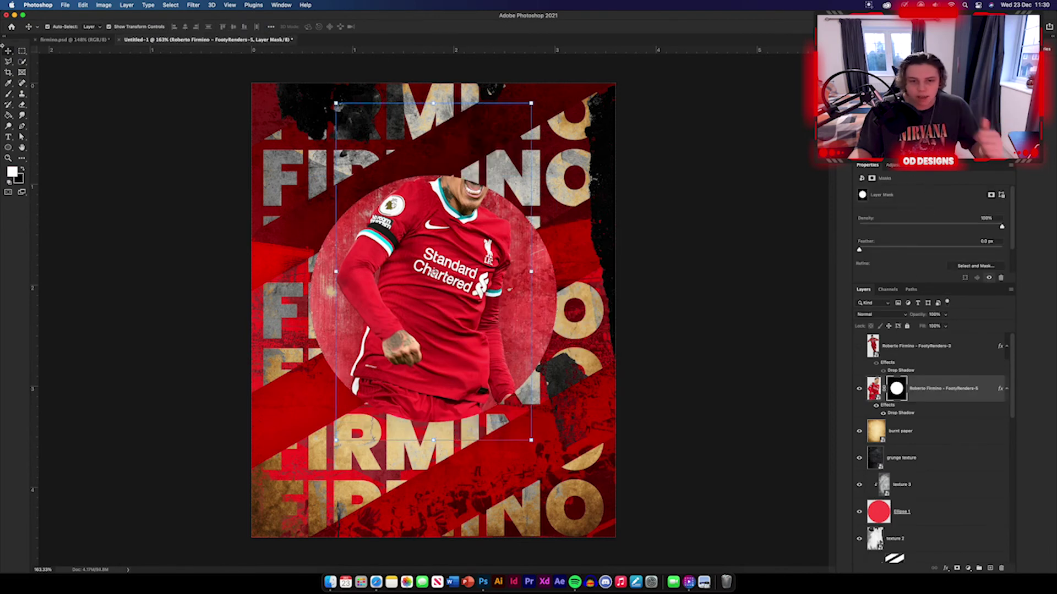
{"action": "key", "text": "b"}
{"action": "mouse_move", "coordinate": [484, 155]}
{"action": "left_mouse_down"}
{"action": "mouse_move", "coordinate": [496, 130]}
{"action": "mouse_move", "coordinate": [473, 105]}
{"action": "mouse_move", "coordinate": [443, 153]}
{"action": "left_mouse_up"}
{"action": "key", "text": "v"}
{"action": "key", "text": "super+2"}
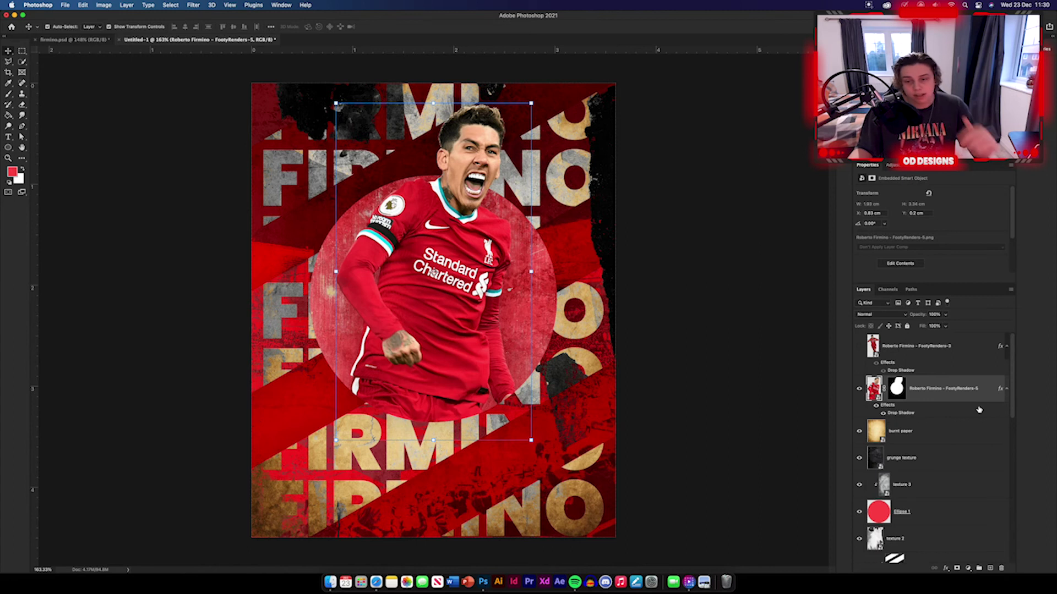
{"action": "key", "text": "super+j"}
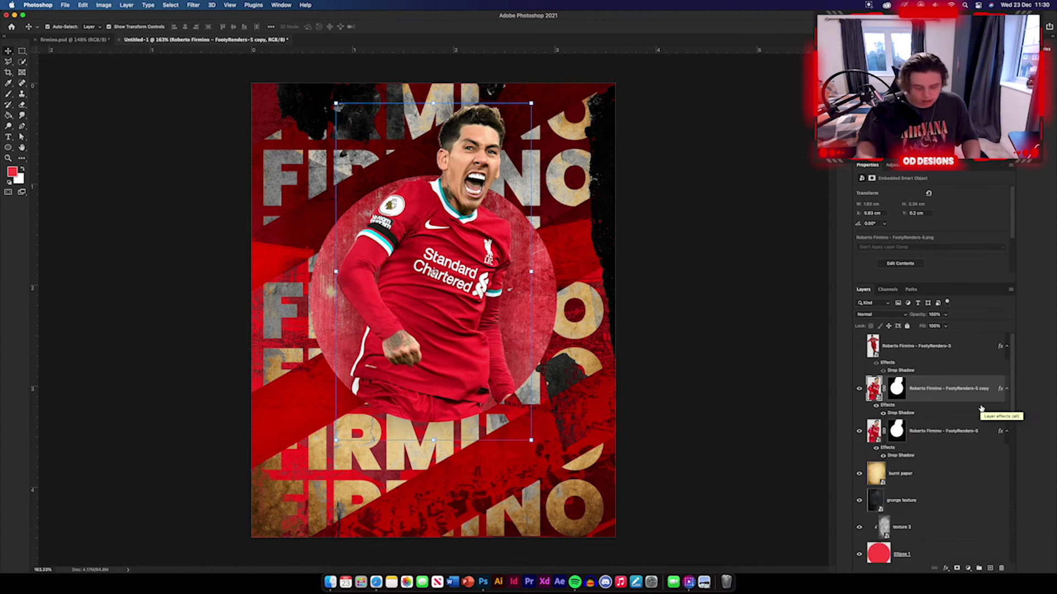
Step: Apply a High Pass filter at radius 10.1 to the render copy and set it to Overlay
{"action": "left_click", "coordinate": [192, 5]}
{"action": "mouse_move", "coordinate": [261, 180]}
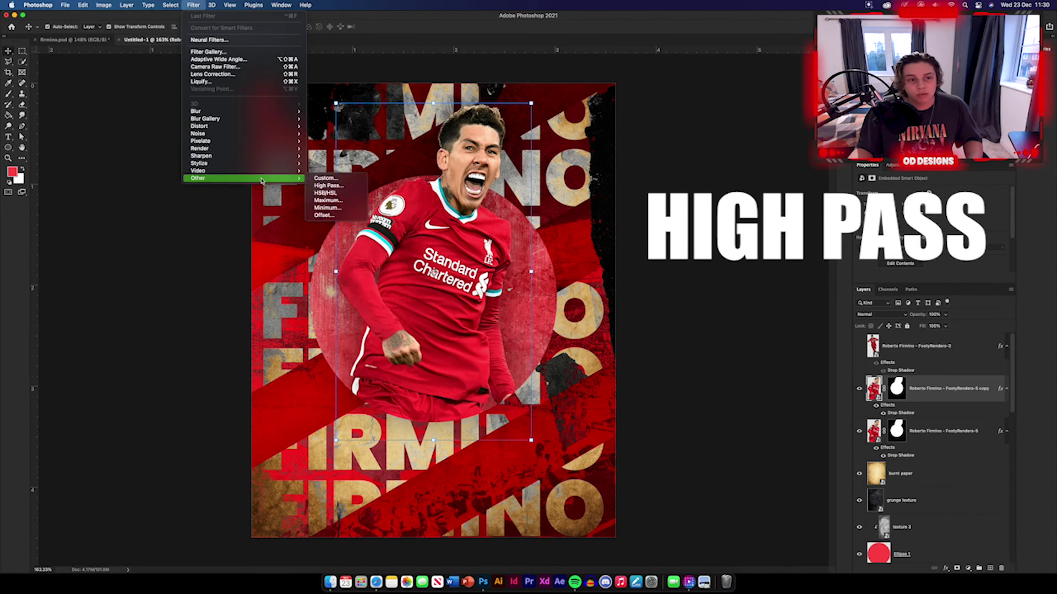
{"action": "left_click", "coordinate": [328, 186]}
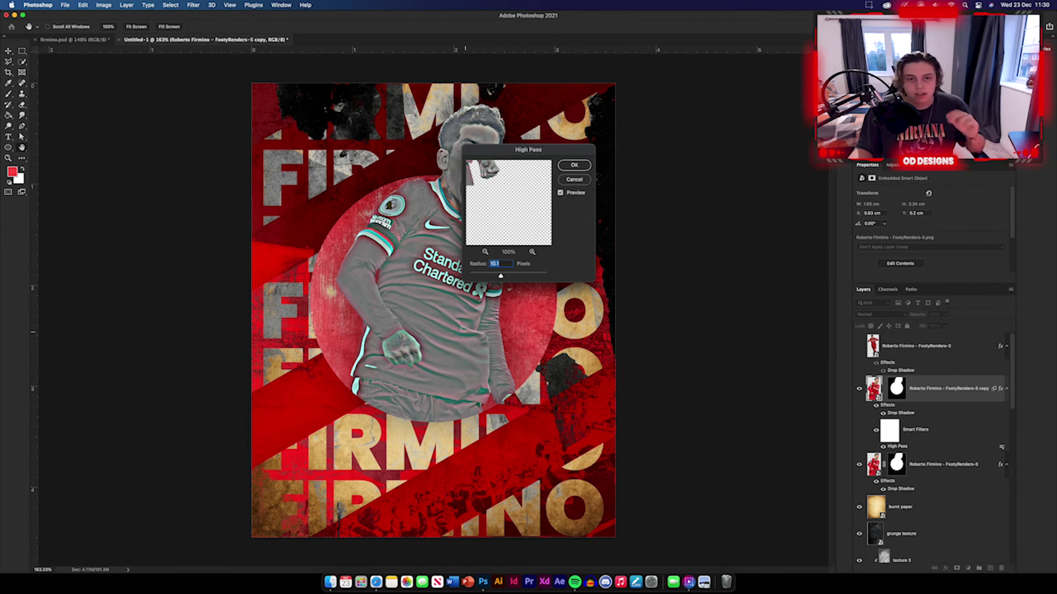
{"action": "left_click", "coordinate": [575, 166]}
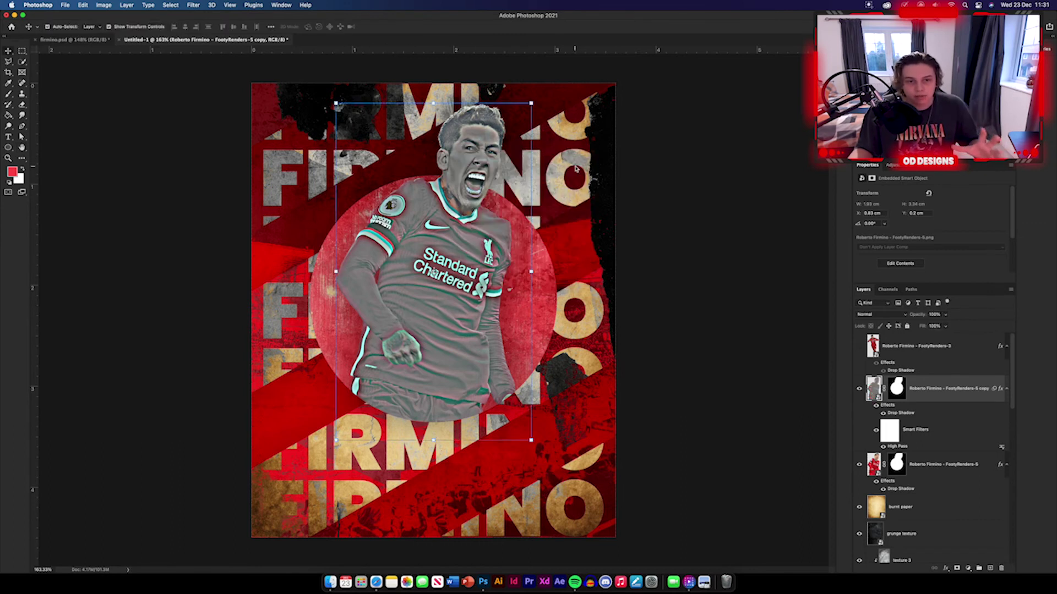
{"action": "left_click", "coordinate": [886, 315]}
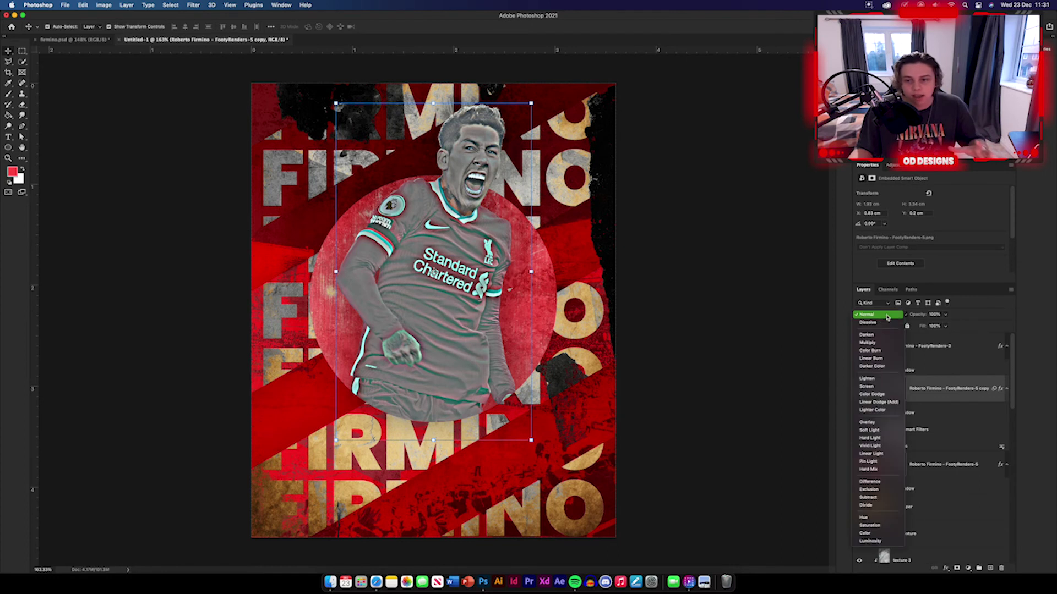
{"action": "left_click", "coordinate": [869, 423]}
{"action": "left_click", "coordinate": [660, 384]}
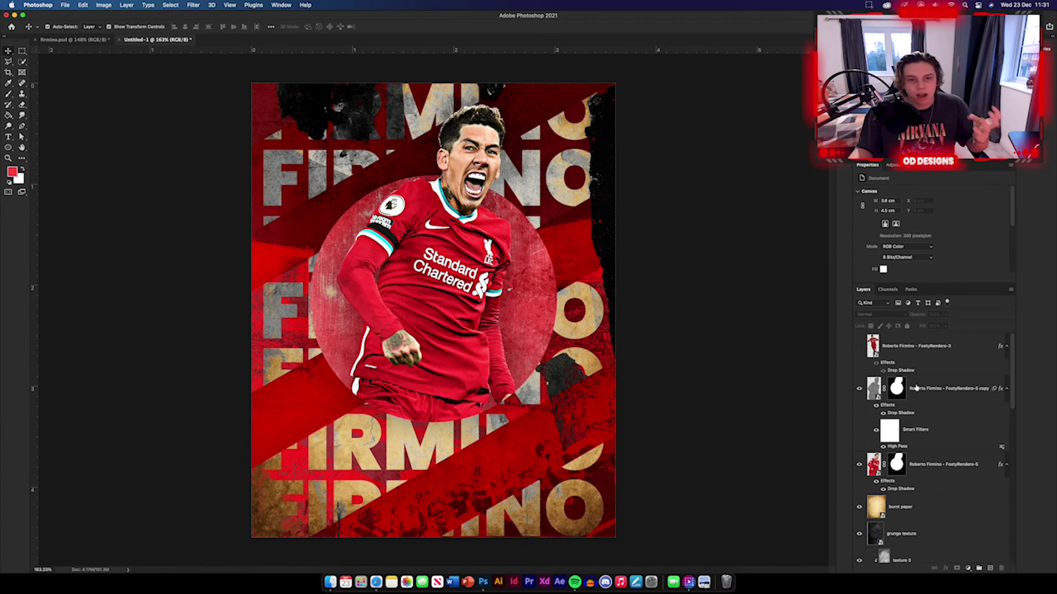
Step: Show the FootyRenders-3 render, move it over the lower body and scale it slightly smaller
{"action": "left_click", "coordinate": [860, 347]}
{"action": "key", "text": "v"}
{"action": "mouse_move", "coordinate": [503, 303]}
{"action": "left_mouse_down"}
{"action": "mouse_move", "coordinate": [468, 317]}
{"action": "mouse_move", "coordinate": [485, 305]}
{"action": "left_mouse_up"}
{"action": "key", "text": "ctrl+t"}
{"action": "key", "text": "Return"}
Step: Group the FootyRenders-5 copy and original layers into a group named 'circle firmino'
{"action": "left_click", "coordinate": [965, 386]}
{"action": "left_click", "coordinate": [964, 479], "text": "shift"}
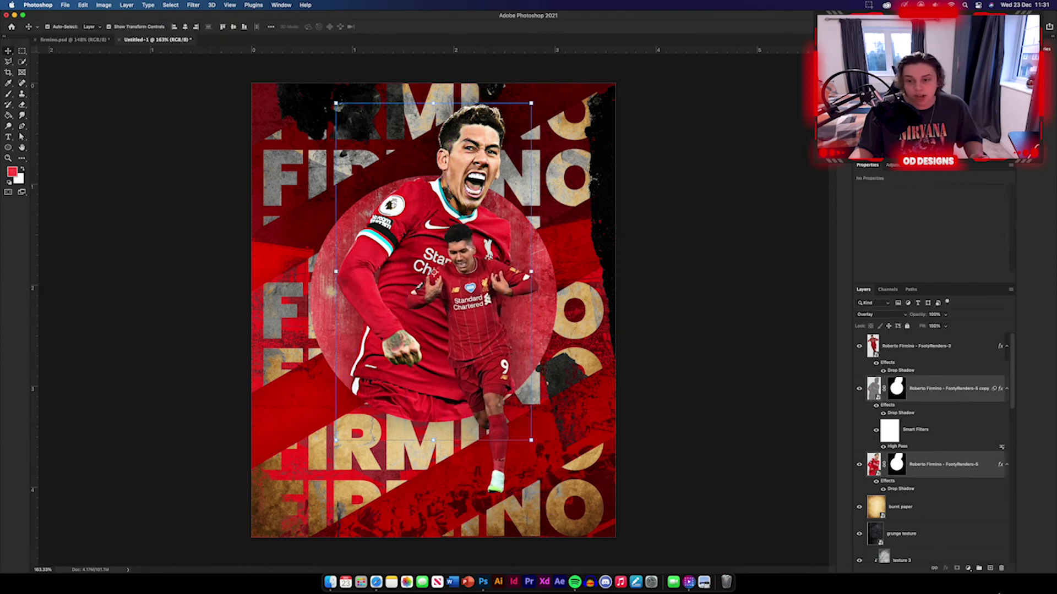
{"action": "left_click", "coordinate": [979, 569]}
{"action": "double_click", "coordinate": [889, 381]}
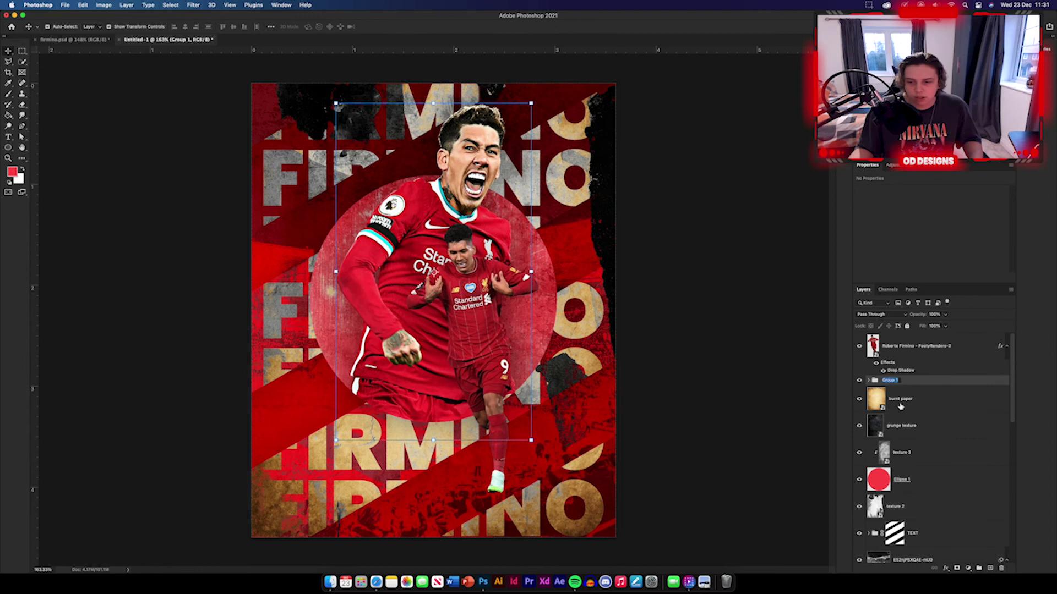
{"action": "type", "text": "circle firmino"}
{"action": "key", "text": "Return"}
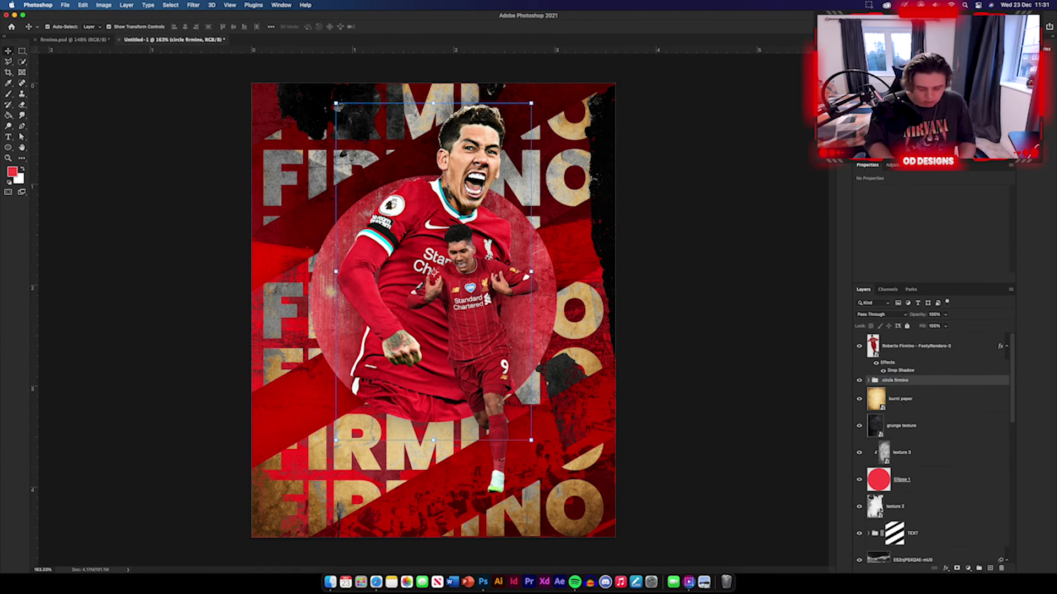
Step: Duplicate the FootyRenders-3 layer, apply High Pass to the copy, and blend it with Overlay
{"action": "left_click", "coordinate": [968, 348]}
{"action": "key", "text": "super+j"}
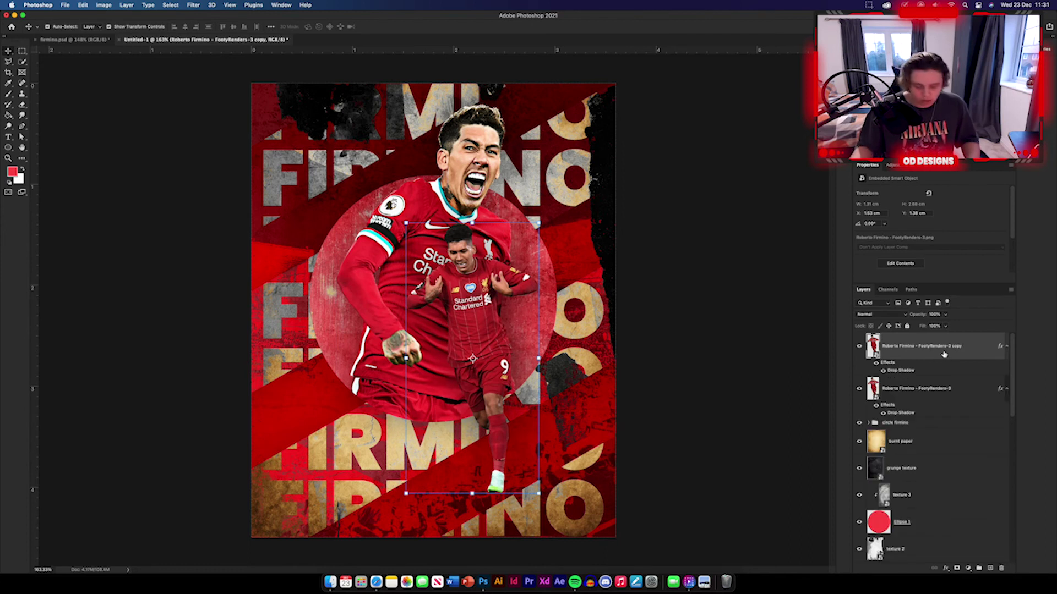
{"action": "left_click", "coordinate": [193, 6]}
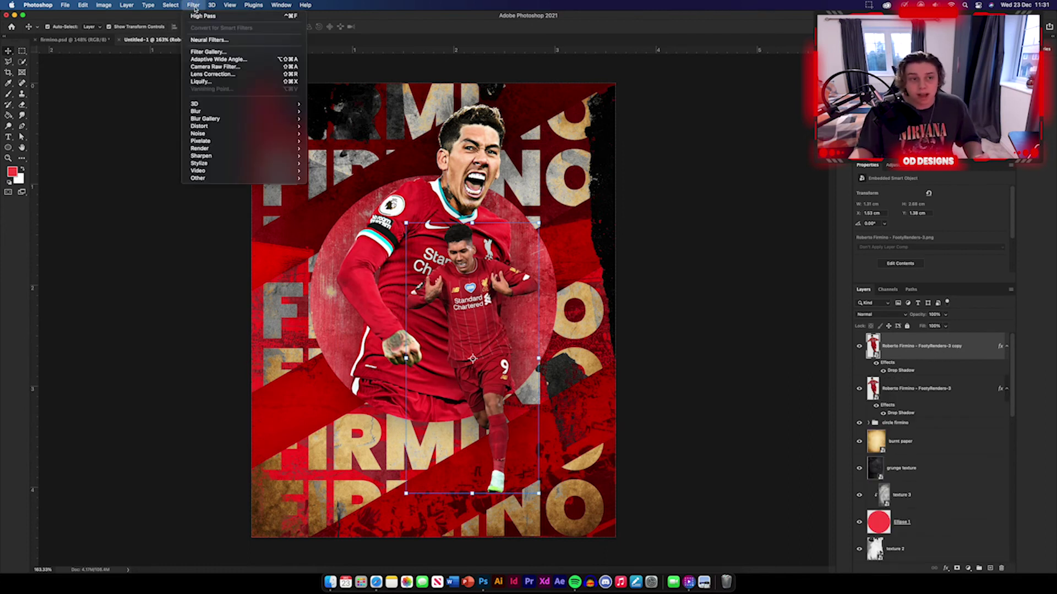
{"action": "mouse_move", "coordinate": [286, 178]}
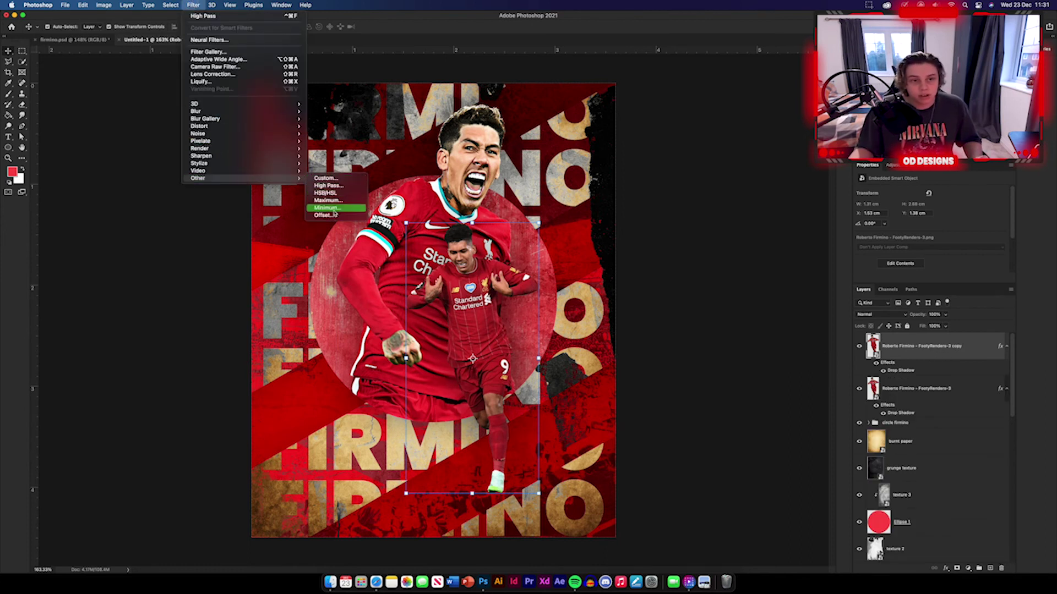
{"action": "left_click", "coordinate": [328, 185]}
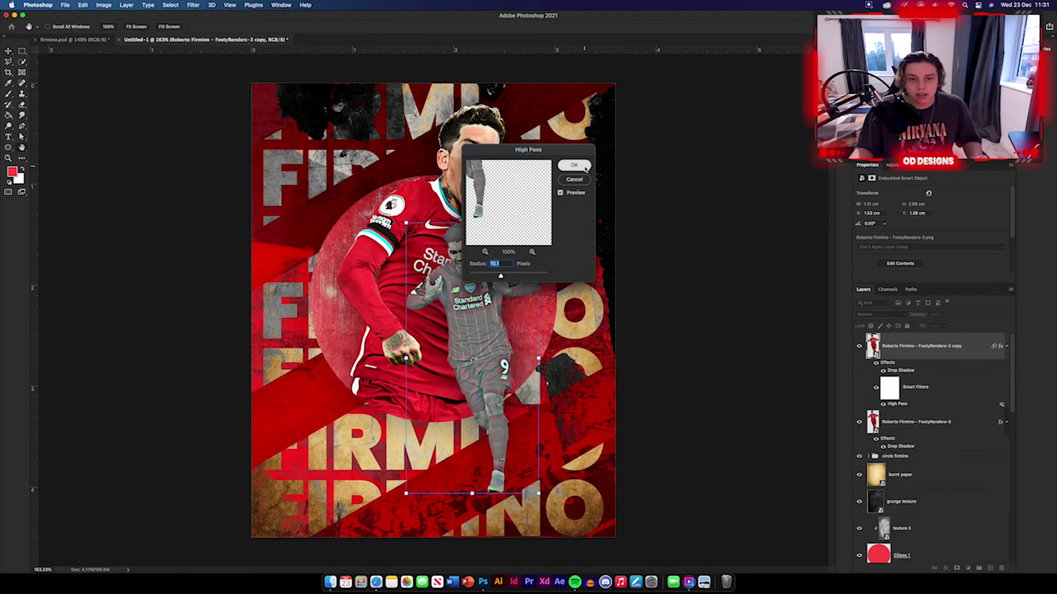
{"action": "key", "text": "Return"}
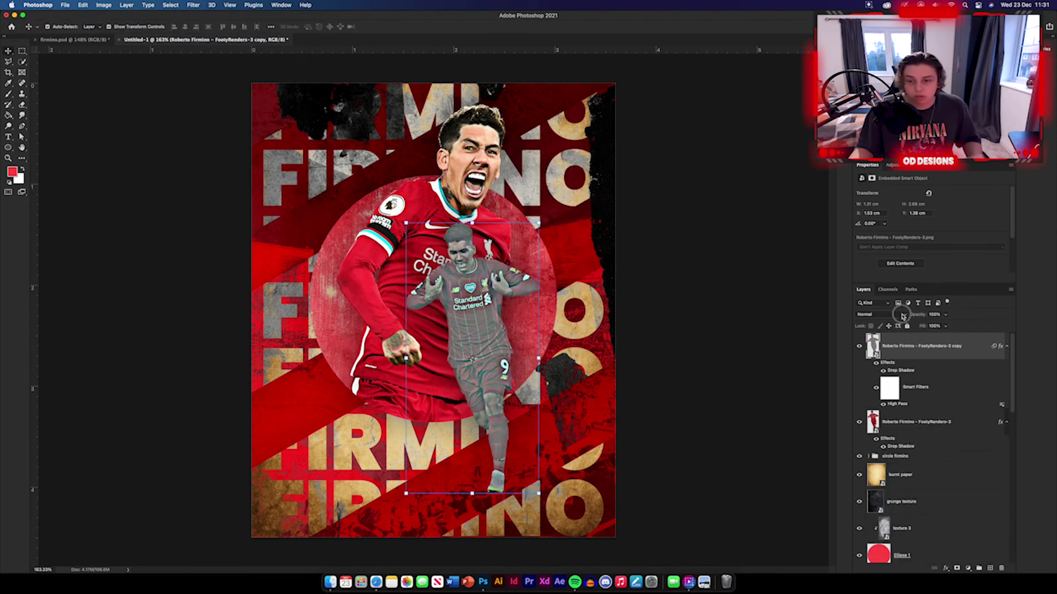
{"action": "left_click", "coordinate": [879, 314]}
{"action": "left_click", "coordinate": [872, 423]}
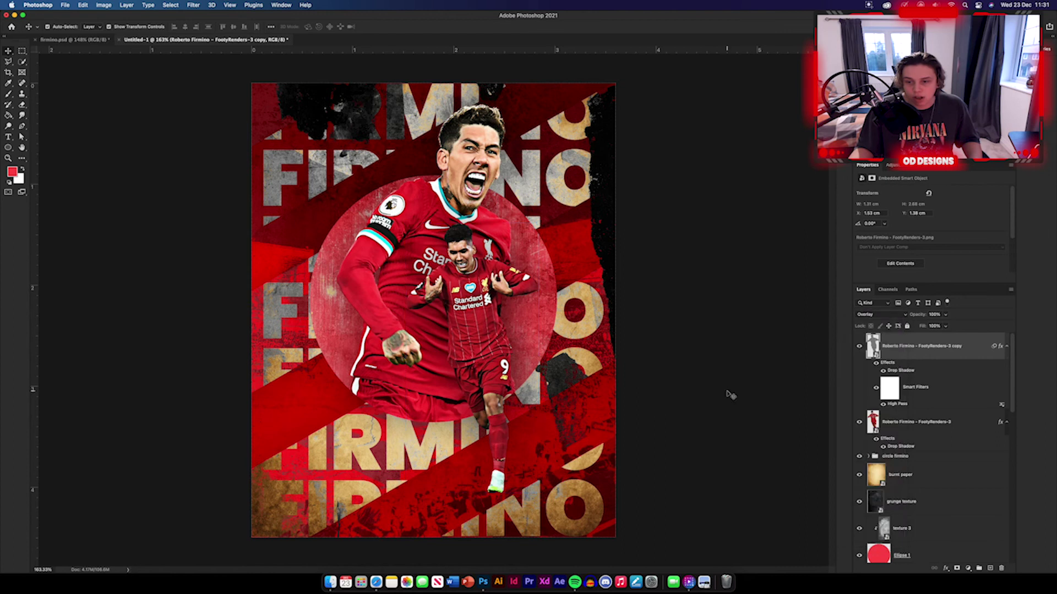
Step: Add a new blank layer above the circle firmino group
{"action": "left_click", "coordinate": [726, 394]}
{"action": "left_click", "coordinate": [963, 430]}
{"action": "left_click", "coordinate": [961, 456]}
{"action": "left_click", "coordinate": [990, 569]}
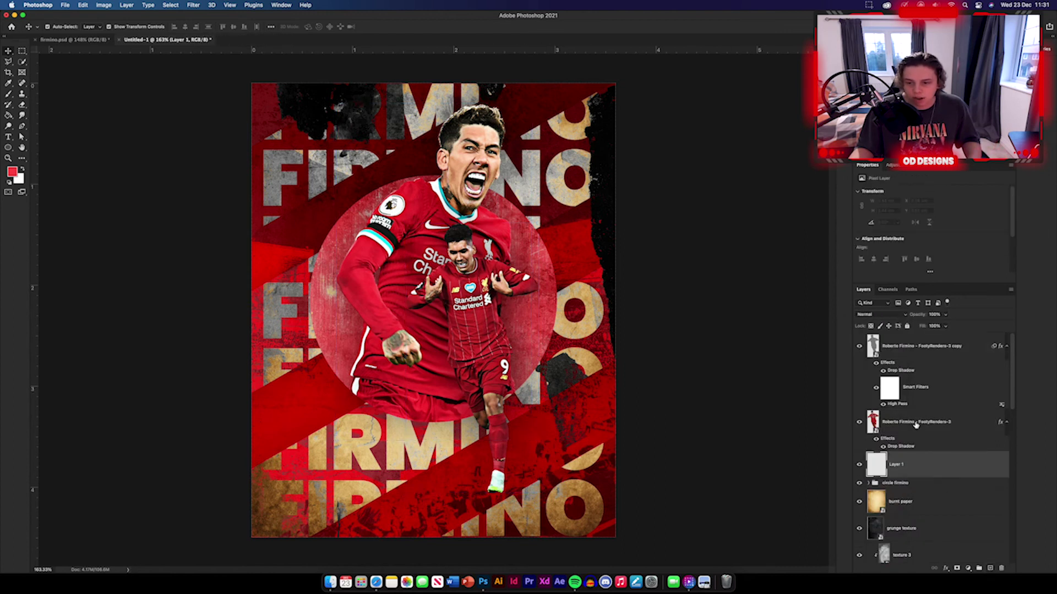
Step: Paint a black Soft Round brush shadow beneath the small player's feet on Layer 1
{"action": "left_click", "coordinate": [8, 94]}
{"action": "left_click", "coordinate": [52, 26]}
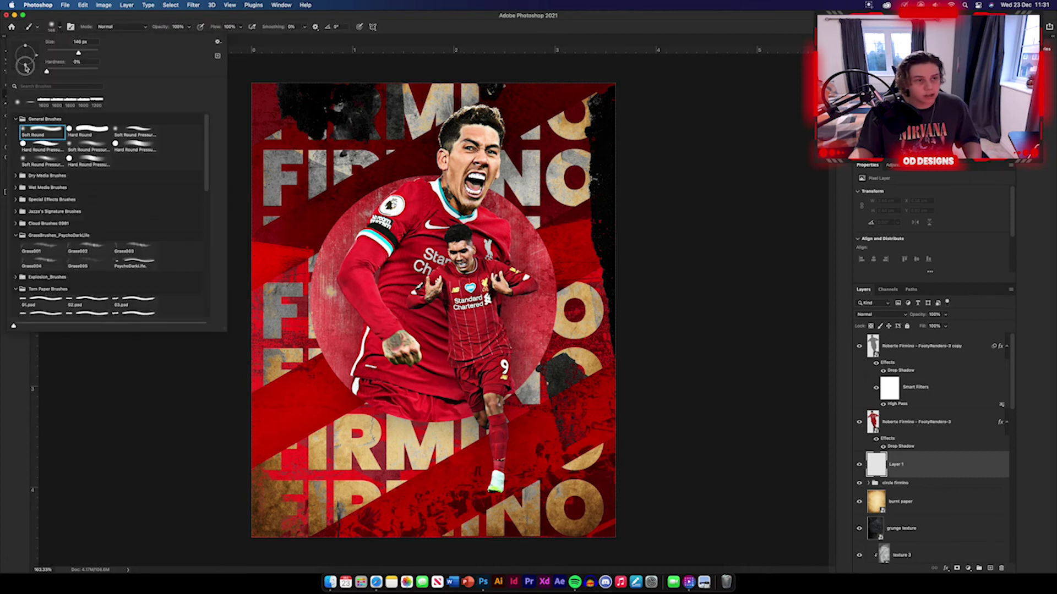
{"action": "left_click", "coordinate": [52, 27]}
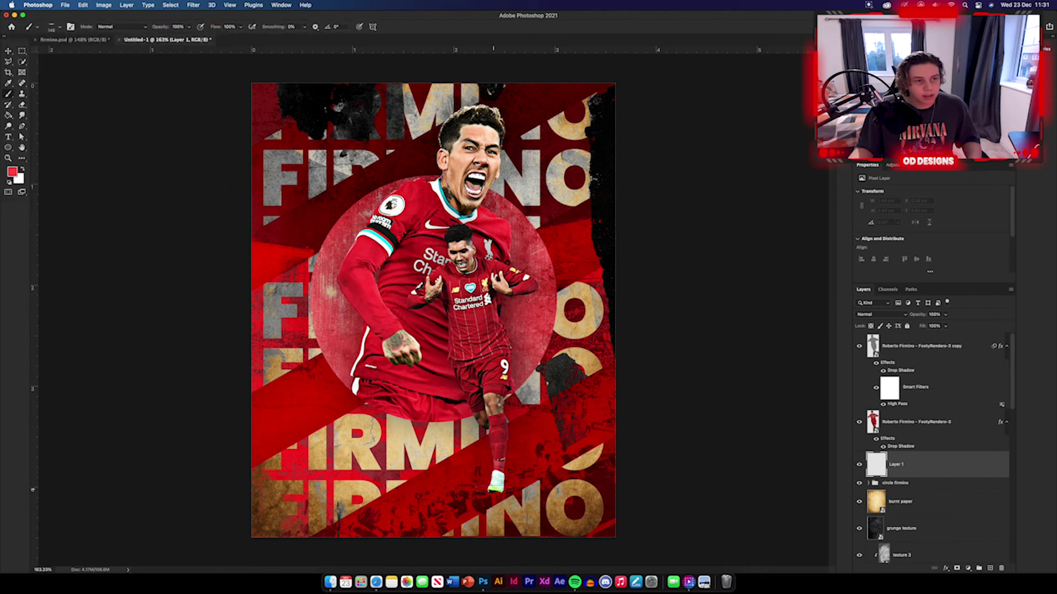
{"action": "key", "text": "d"}
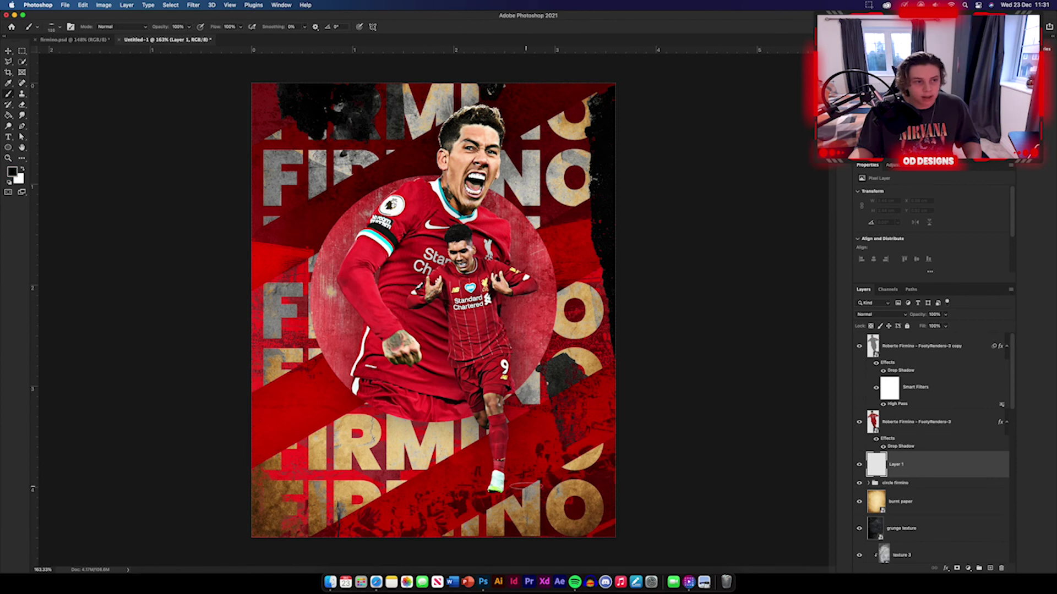
{"action": "mouse_move", "coordinate": [518, 487]}
{"action": "left_mouse_down"}
{"action": "mouse_move", "coordinate": [474, 493]}
{"action": "mouse_move", "coordinate": [487, 495]}
{"action": "left_mouse_up"}
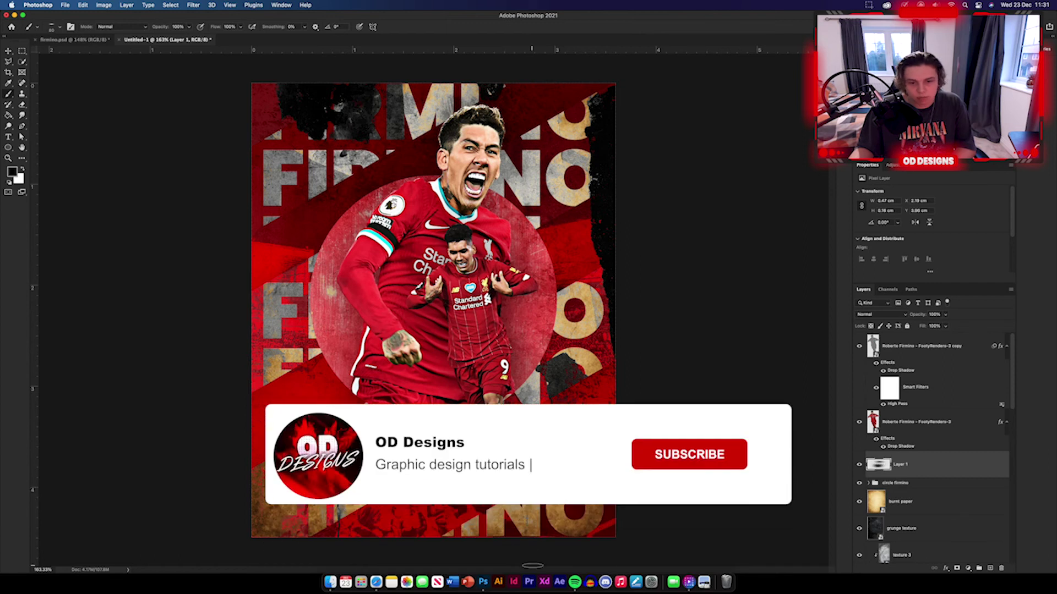
Step: Set Layer 1 to Multiply at 71% opacity and select the top player copy layer
{"action": "left_click", "coordinate": [881, 314]}
{"action": "left_click", "coordinate": [875, 340]}
{"action": "left_click_drag", "start_coordinate": [920, 318], "coordinate": [907, 317]}
{"action": "key", "text": "v"}
{"action": "left_click", "coordinate": [155, 116]}
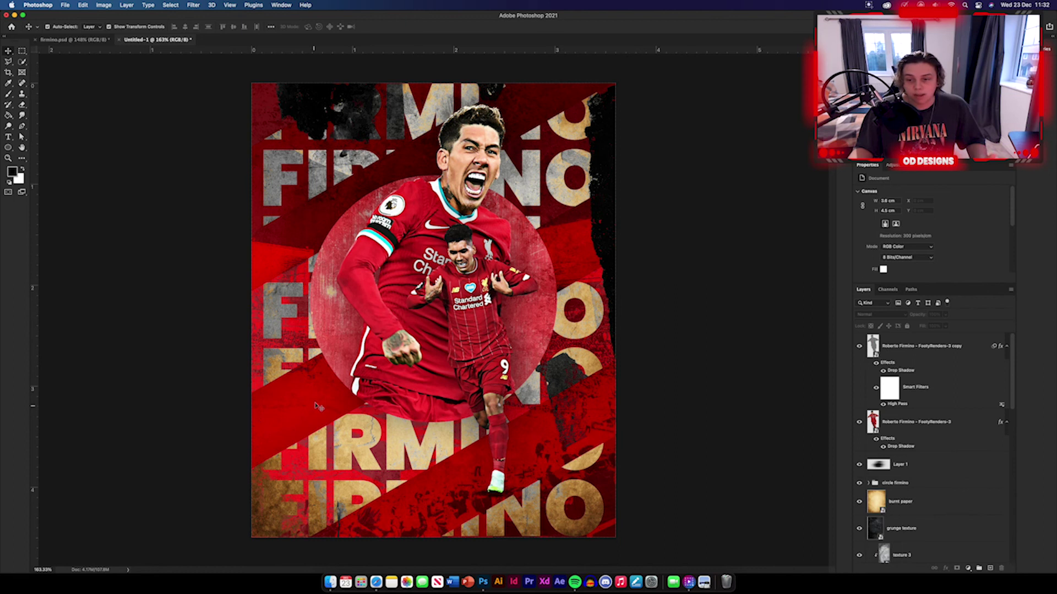
{"action": "left_click", "coordinate": [72, 39]}
Step: Select every layer from Background to top and group them into Group 1
{"action": "key", "text": "ctrl+Tab"}
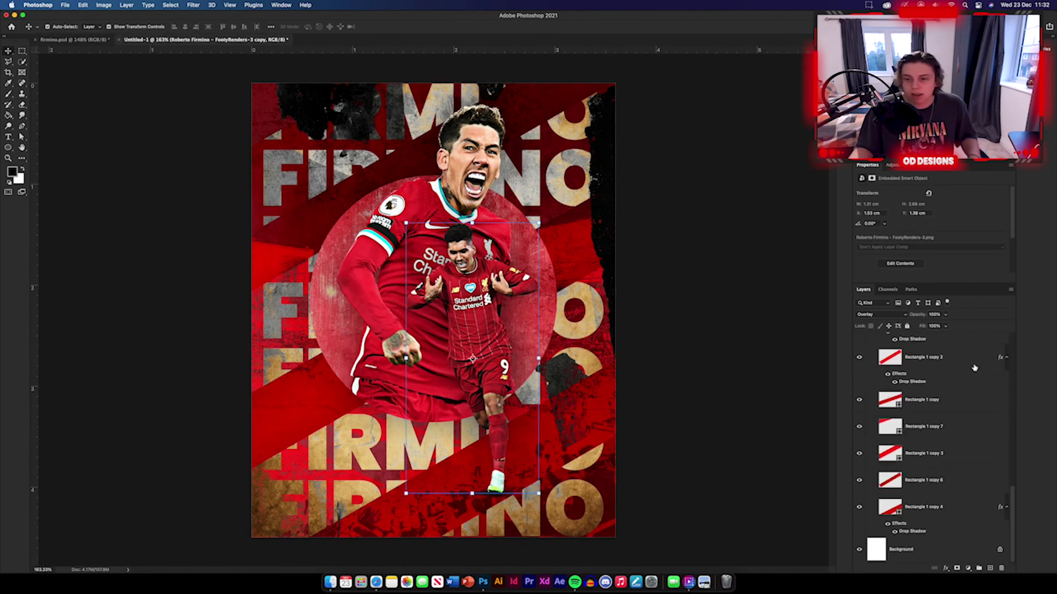
{"action": "left_click", "coordinate": [1002, 553]}
{"action": "scroll", "coordinate": [966, 495], "scroll_direction": "up", "scroll_amount": 10}
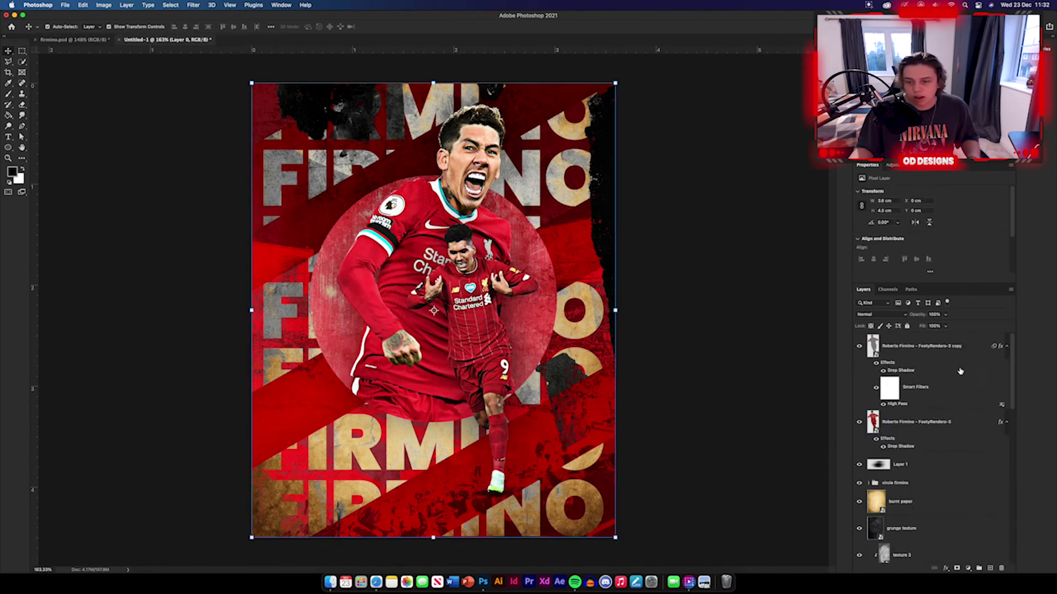
{"action": "left_click", "coordinate": [964, 353], "text": "shift"}
{"action": "key", "text": "super+g"}
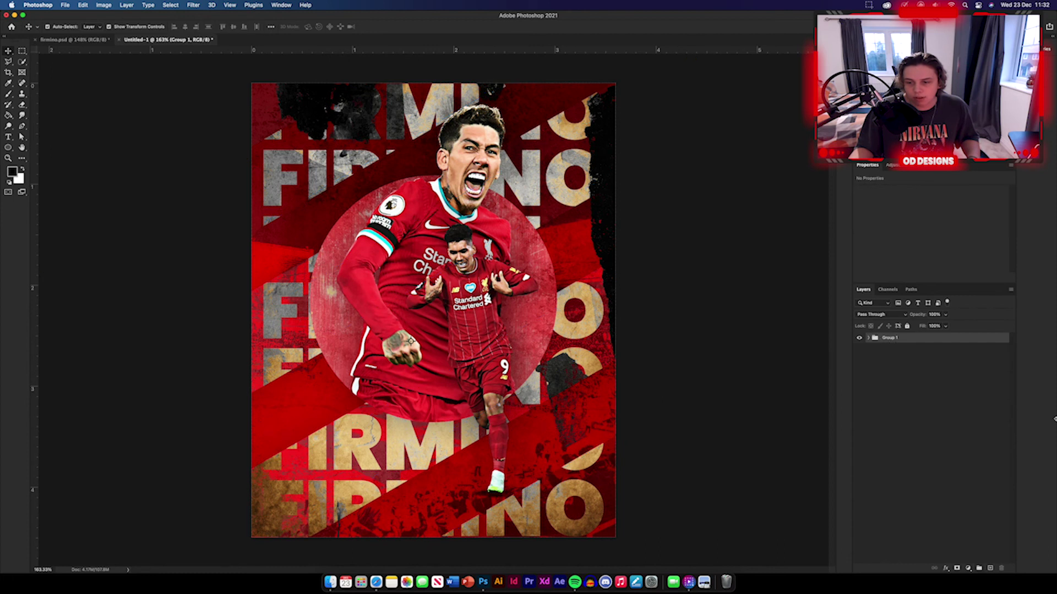
Step: Stamp a merged copy of the poster on top and launch the Camera Raw Filter
{"action": "key", "text": "super+shift+alt+e"}
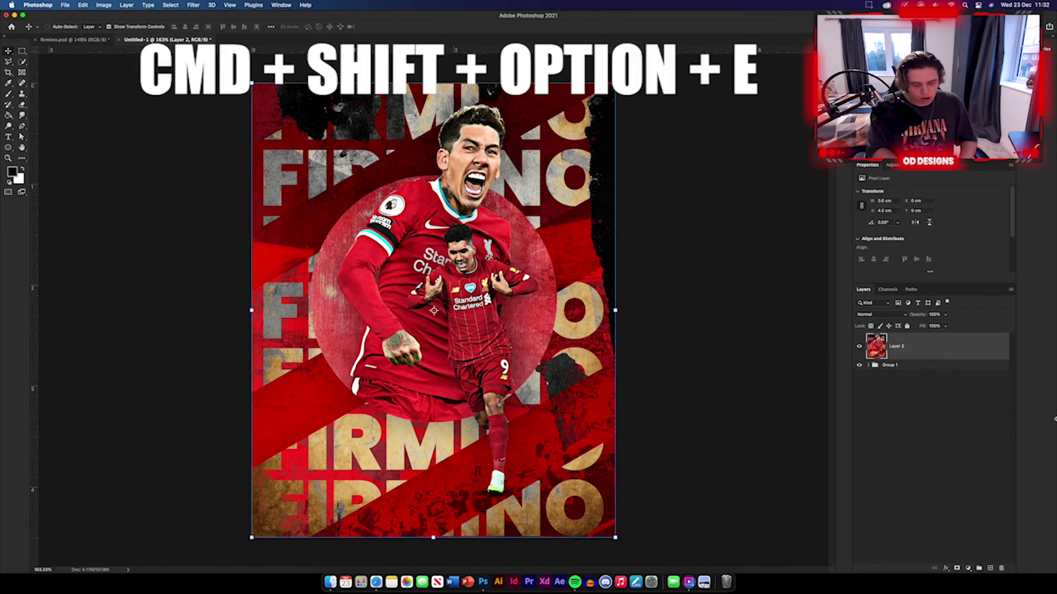
{"action": "left_click", "coordinate": [193, 6]}
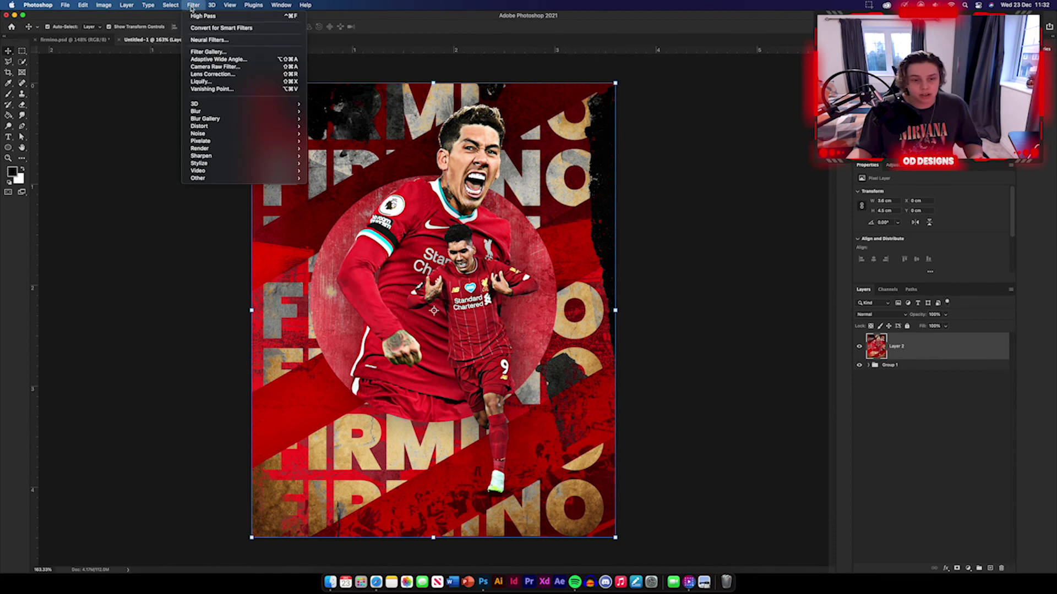
{"action": "left_click", "coordinate": [219, 66]}
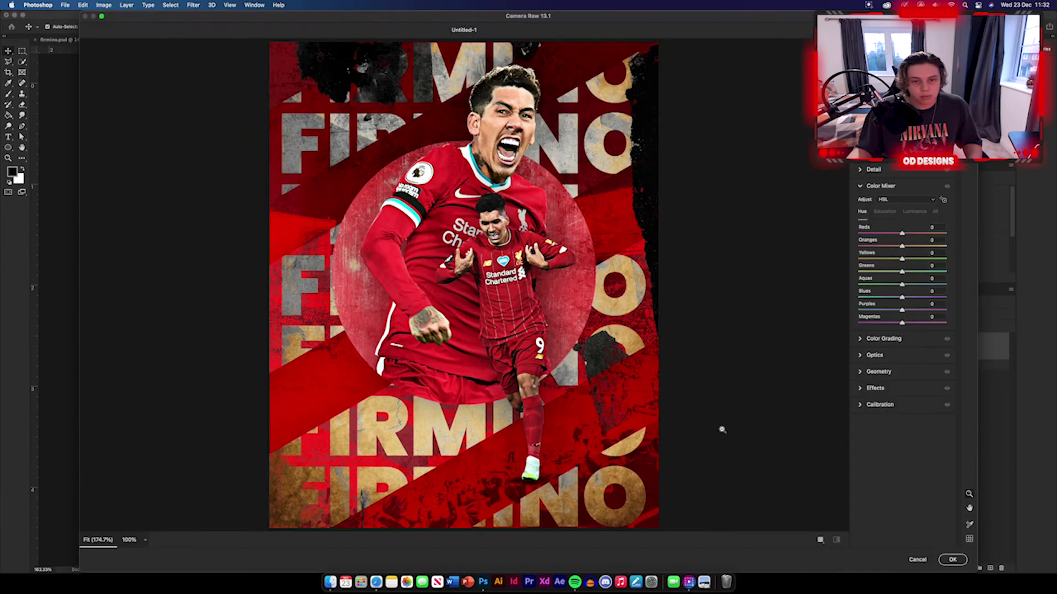
Step: In Before/After view, set Tint +8 and raise exposure, contrast, texture, clarity, vibrance, saturation
{"action": "left_click", "coordinate": [820, 540]}
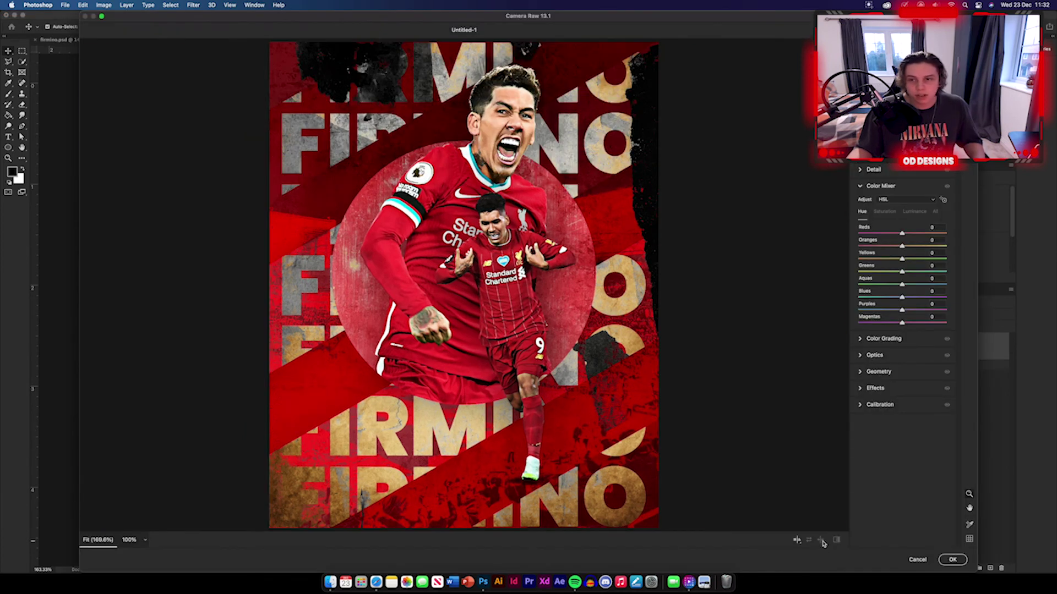
{"action": "left_click", "coordinate": [893, 186]}
{"action": "scroll", "coordinate": [896, 176], "scroll_direction": "up", "scroll_amount": 4}
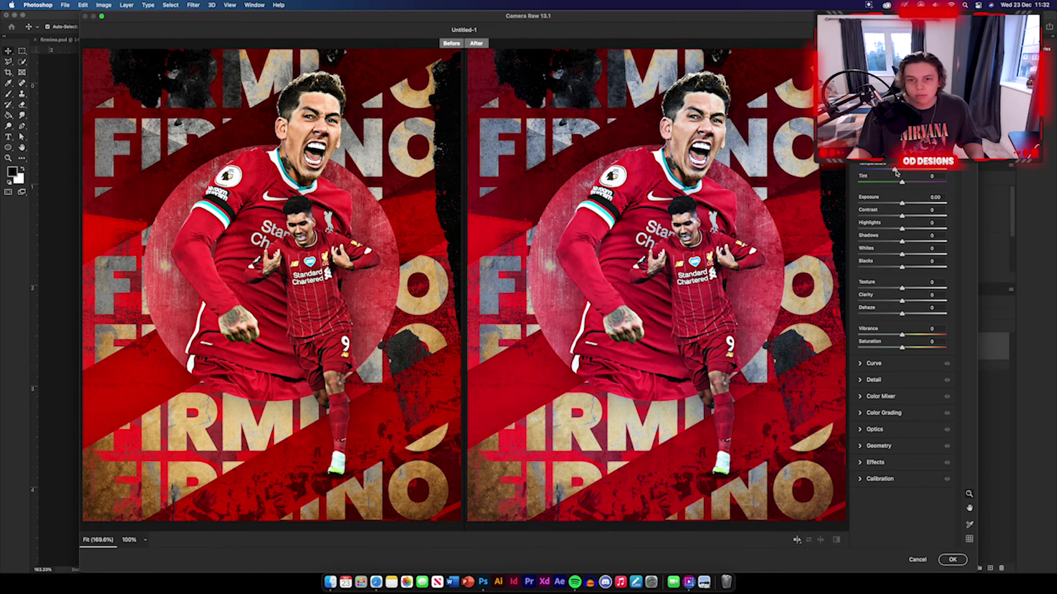
{"action": "left_click_drag", "start_coordinate": [902, 182], "coordinate": [935, 218]}
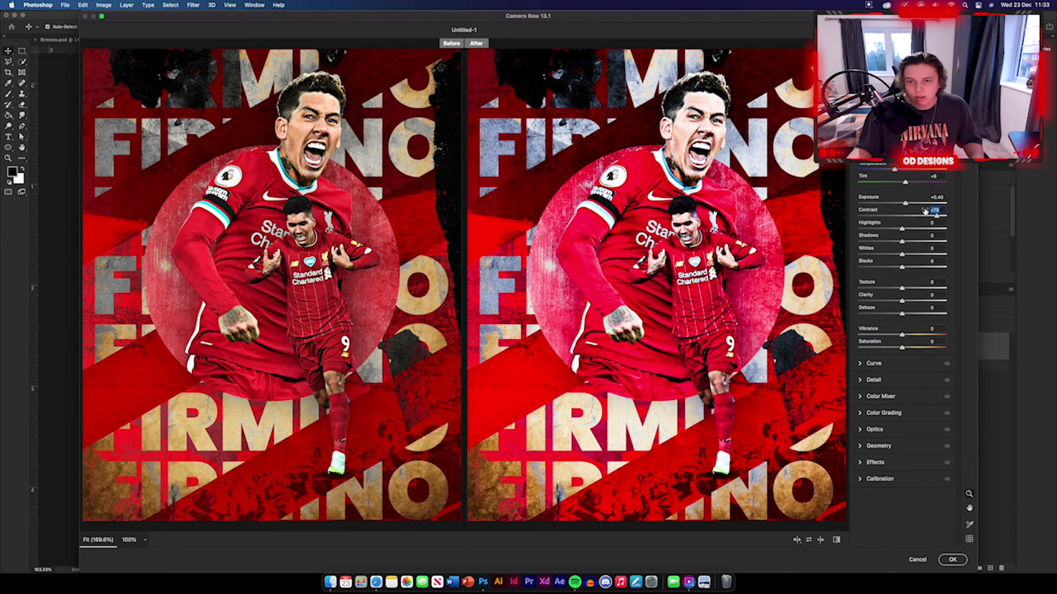
{"action": "left_click_drag", "start_coordinate": [902, 229], "coordinate": [928, 337]}
{"action": "left_click_drag", "start_coordinate": [902, 347], "coordinate": [920, 349]}
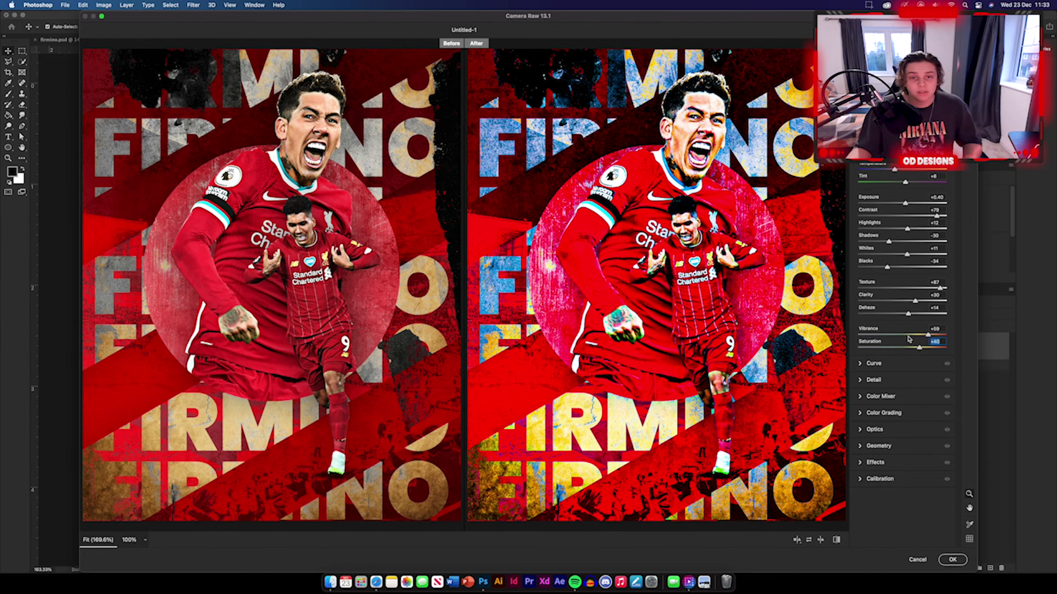
Step: Shape an S-curve in the tone curve, lowering darks and lifting brights
{"action": "left_click", "coordinate": [873, 363]}
{"action": "left_click_drag", "start_coordinate": [882, 241], "coordinate": [883, 247]}
{"action": "left_click_drag", "start_coordinate": [933, 193], "coordinate": [933, 191]}
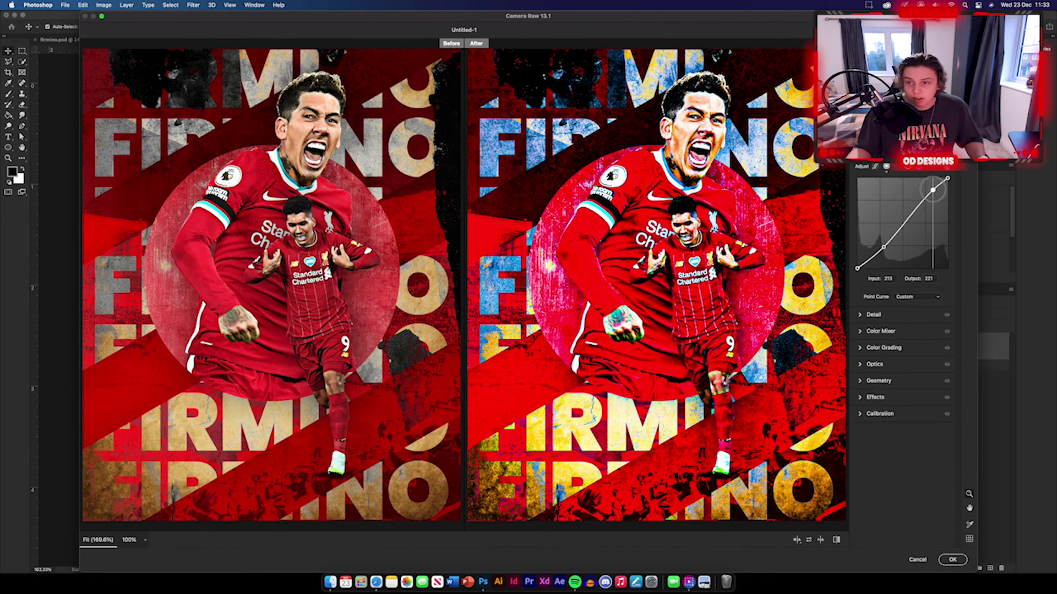
Step: Apply strong sharpening and noise reduction of 19 in Detail
{"action": "left_click", "coordinate": [861, 314]}
{"action": "left_click_drag", "start_coordinate": [858, 189], "coordinate": [926, 187]}
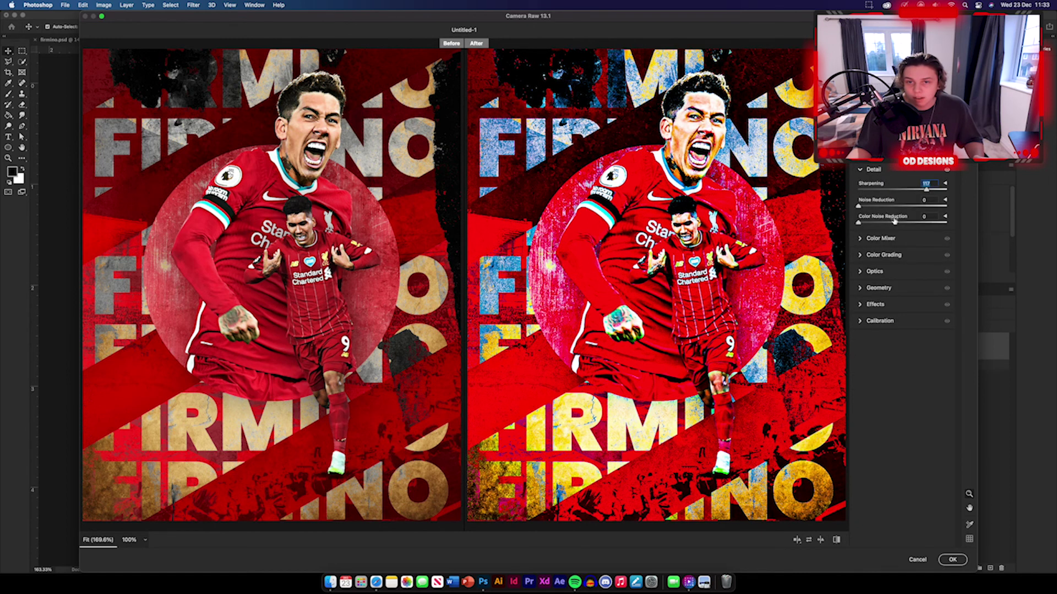
{"action": "left_click_drag", "start_coordinate": [859, 206], "coordinate": [890, 234]}
Step: Shift hues to Reds -37, Oranges -22, Blues -21 and tint the midtones orange
{"action": "left_click", "coordinate": [862, 238]}
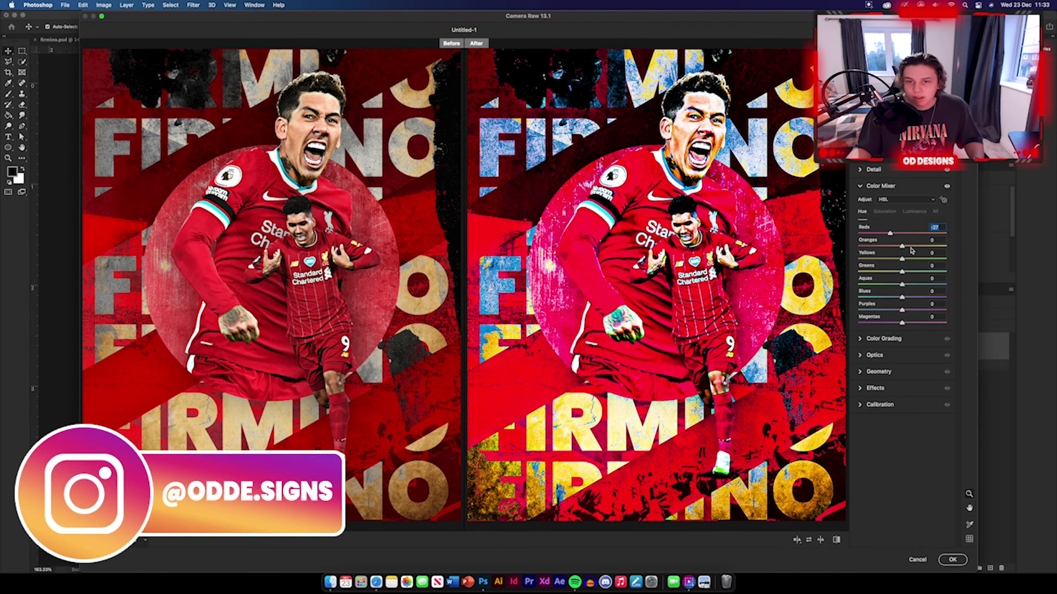
{"action": "left_click_drag", "start_coordinate": [902, 246], "coordinate": [892, 246]}
{"action": "left_click_drag", "start_coordinate": [902, 300], "coordinate": [892, 298]}
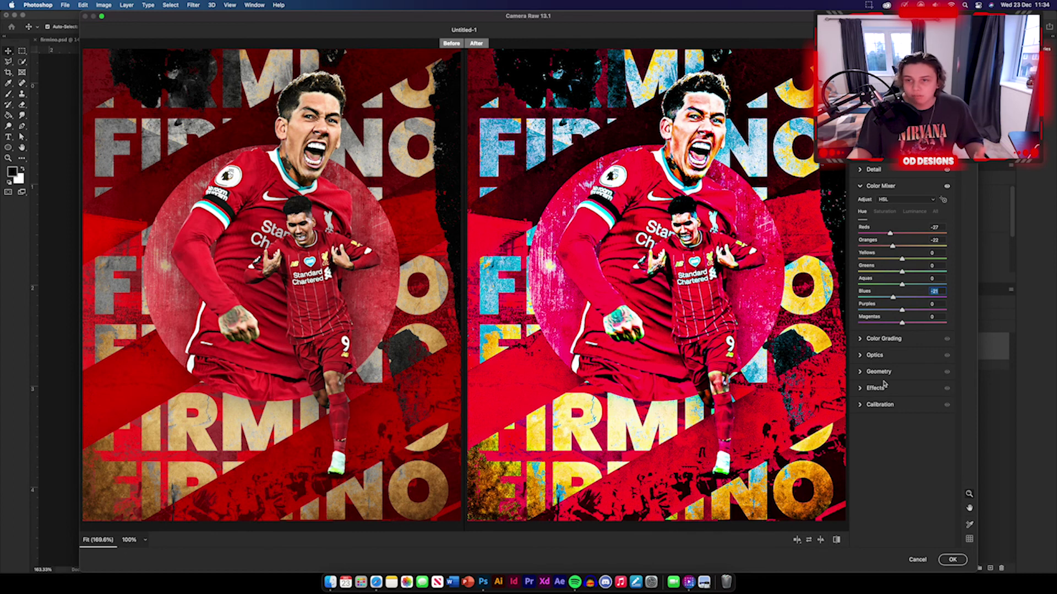
{"action": "left_click", "coordinate": [863, 339]}
{"action": "left_click_drag", "start_coordinate": [901, 259], "coordinate": [915, 257]}
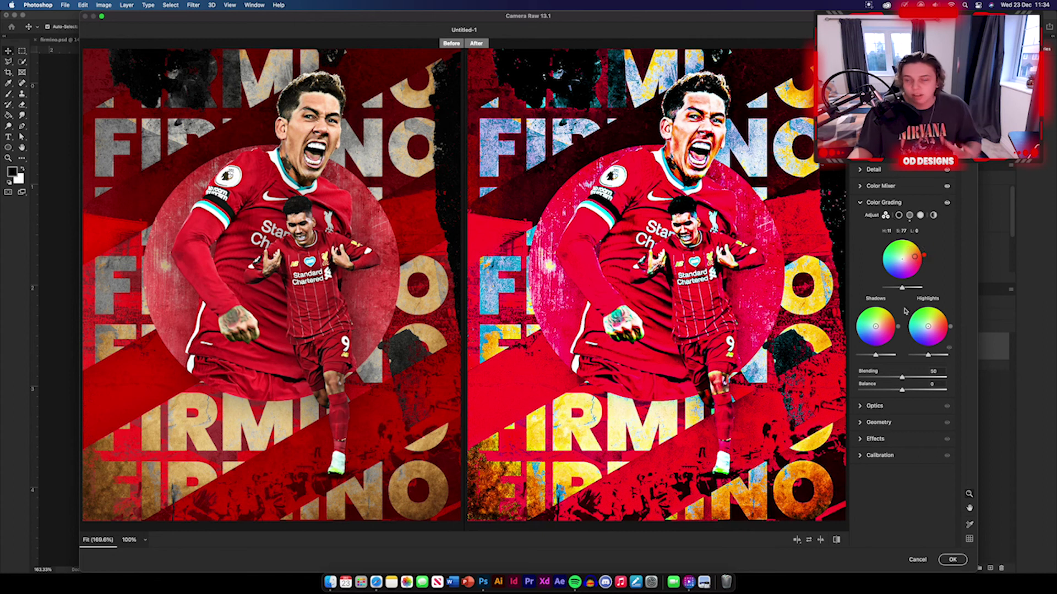
Step: Brighten the midtones slightly, tint the shadows red, and reduce the grading Blending
{"action": "left_click_drag", "start_coordinate": [903, 287], "coordinate": [899, 288]}
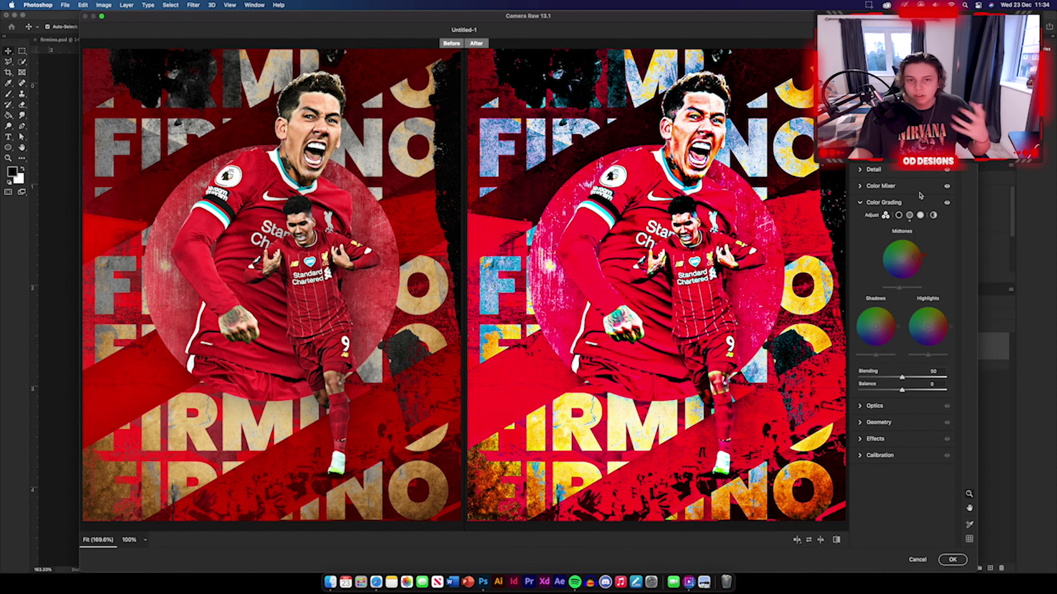
{"action": "left_click_drag", "start_coordinate": [876, 326], "coordinate": [938, 328]}
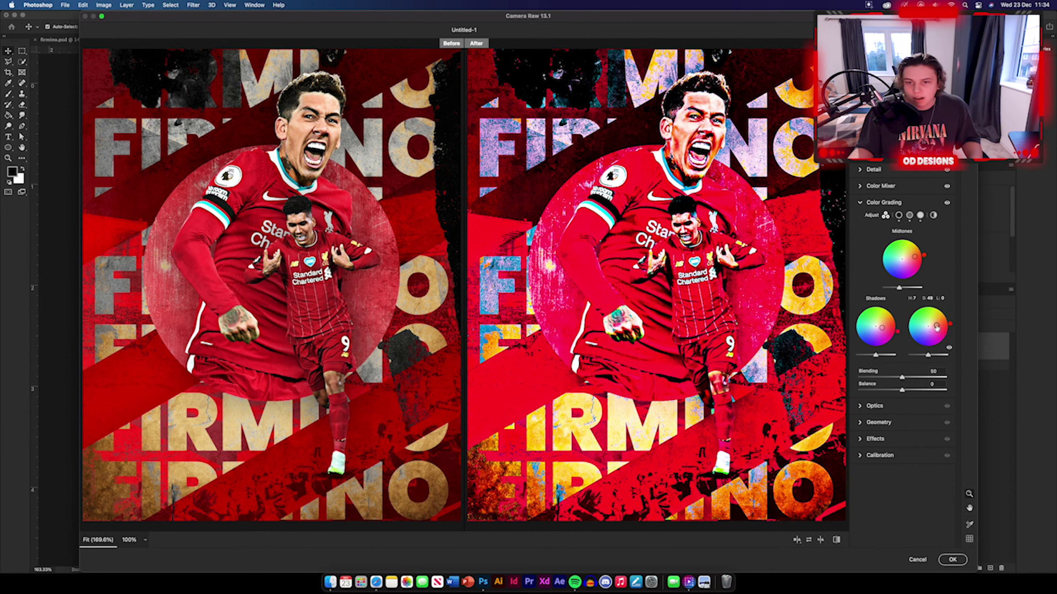
{"action": "mouse_move", "coordinate": [898, 379]}
{"action": "left_mouse_down"}
{"action": "mouse_move", "coordinate": [870, 380]}
{"action": "mouse_move", "coordinate": [903, 380]}
{"action": "left_mouse_up"}
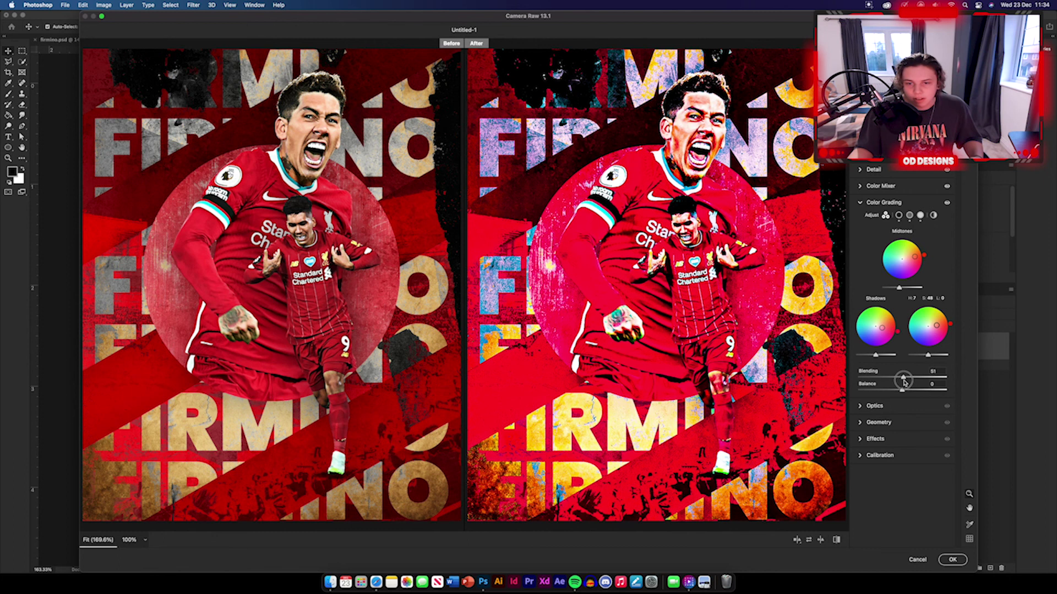
Step: Add Grain 31 and a -19 dark vignette, then apply the Camera Raw grade
{"action": "left_click", "coordinate": [863, 439]}
{"action": "left_click_drag", "start_coordinate": [860, 274], "coordinate": [886, 273]}
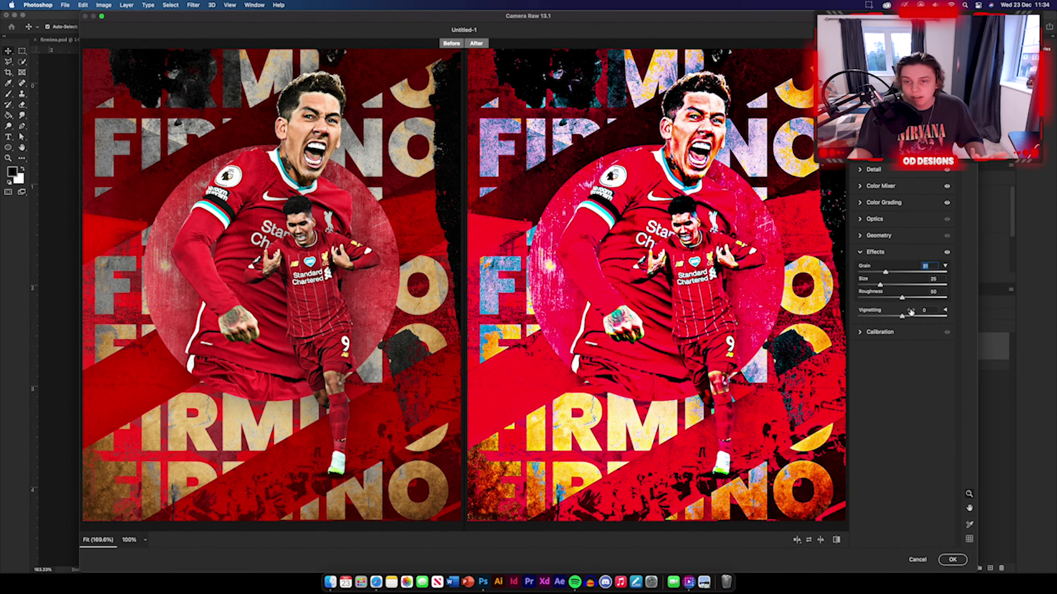
{"action": "left_click_drag", "start_coordinate": [902, 316], "coordinate": [897, 317]}
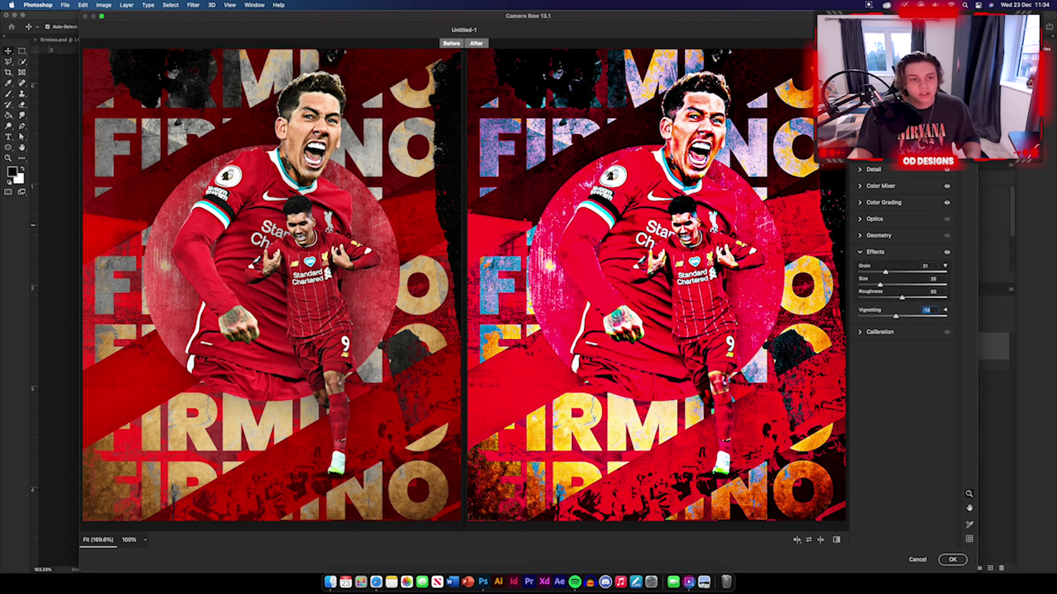
{"action": "left_click", "coordinate": [952, 559]}
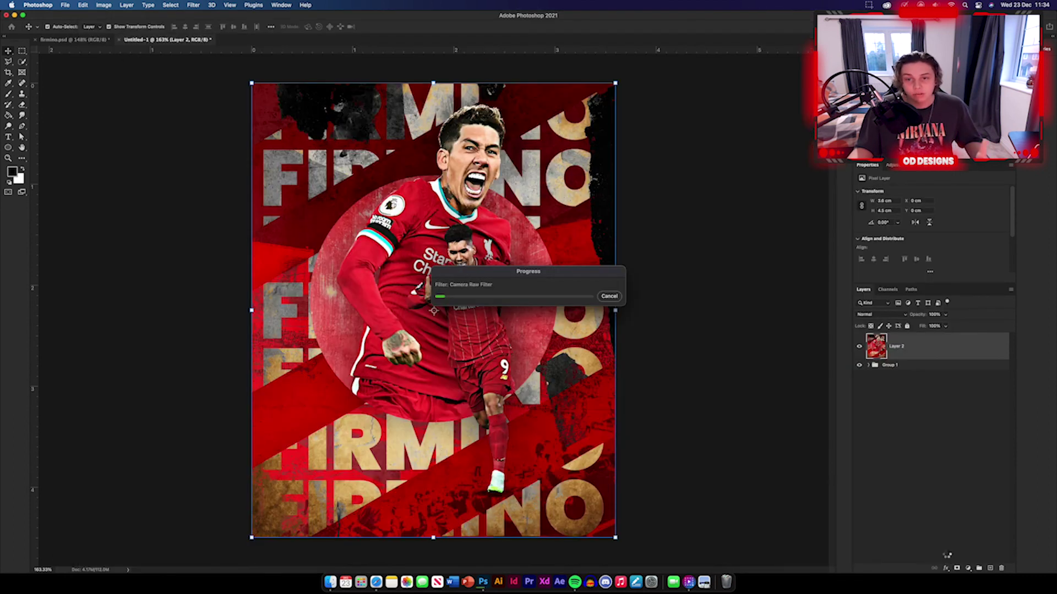